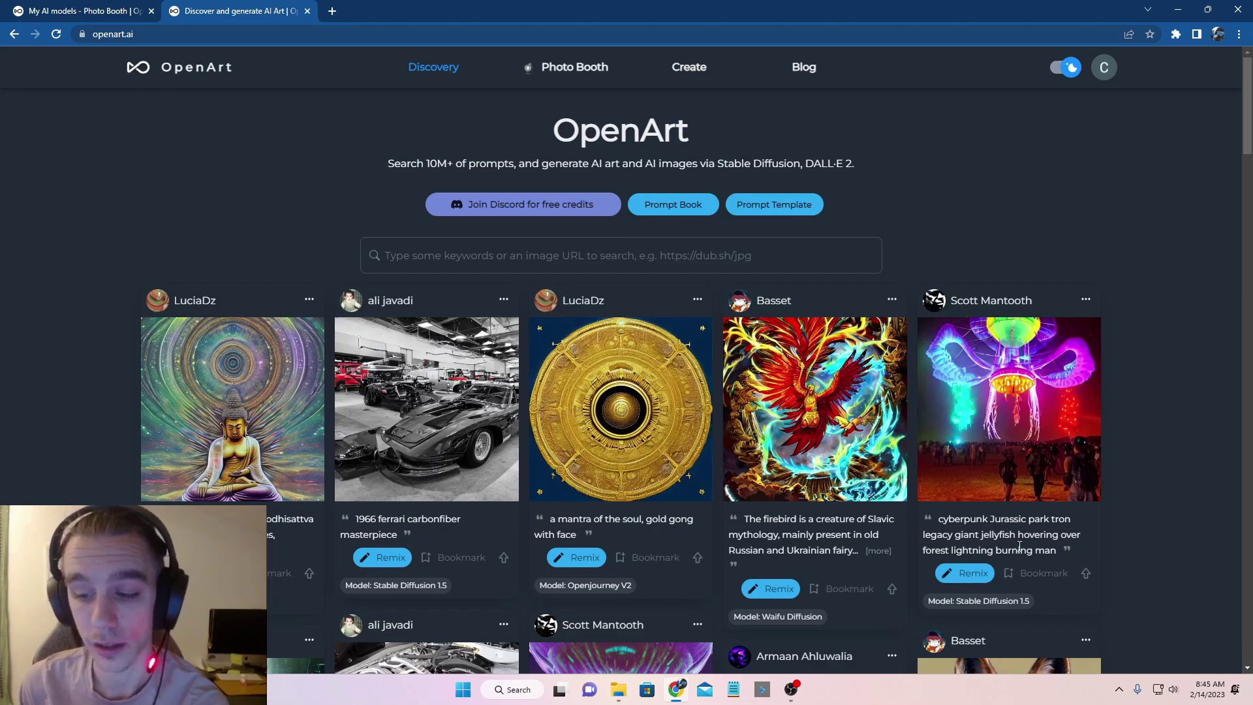
Scroll through the Discovery feed, then open the Stable Diffusion Prompt Book.
scroll(415, 528, "down", 3)
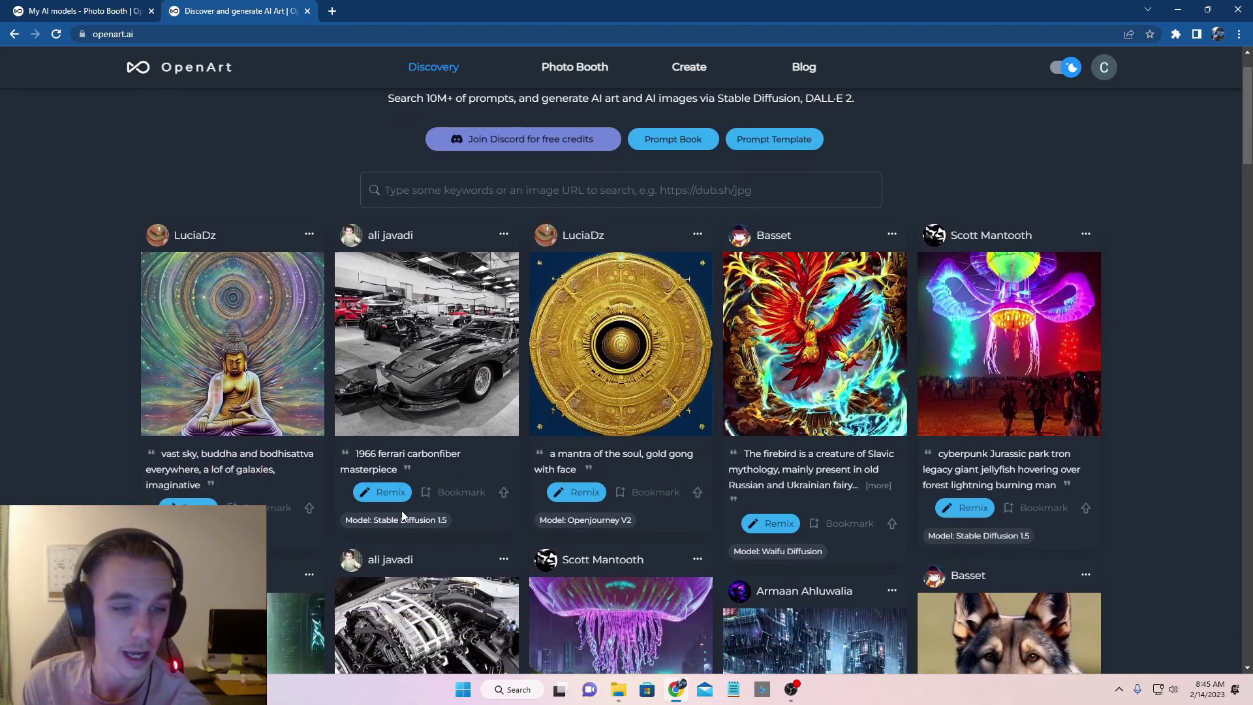
scroll(546, 524, "down", 3)
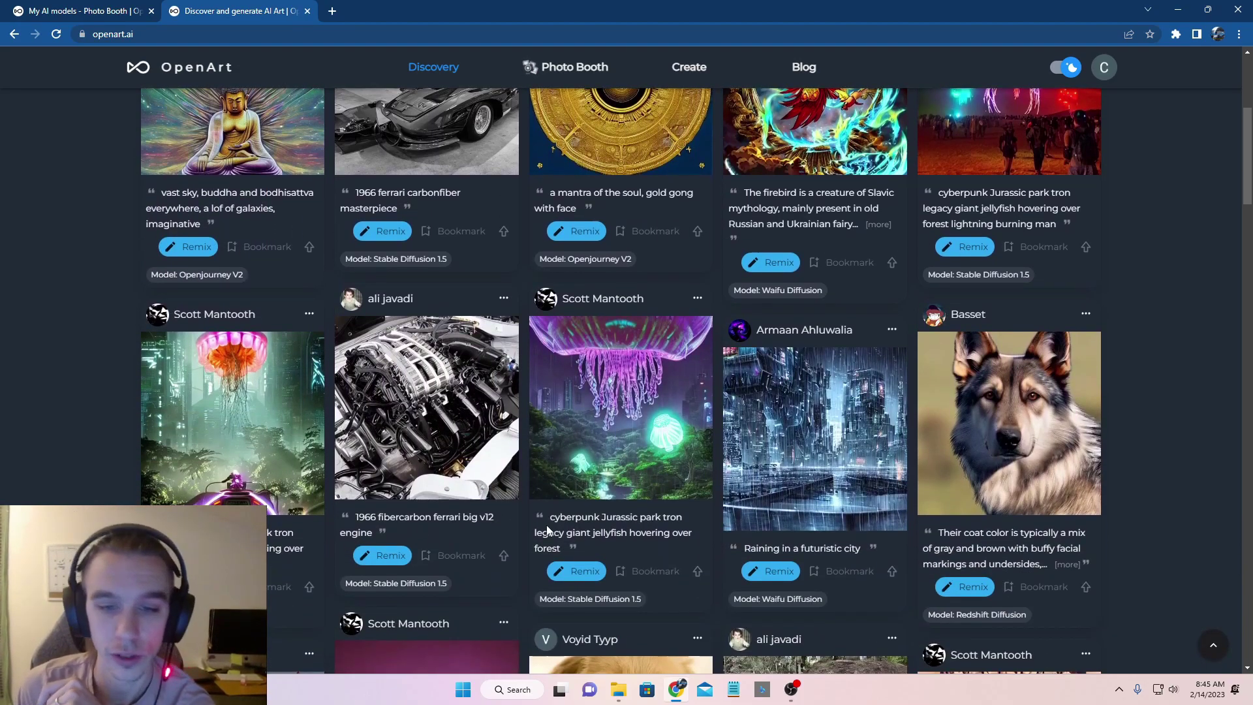
scroll(809, 484, "up", 6)
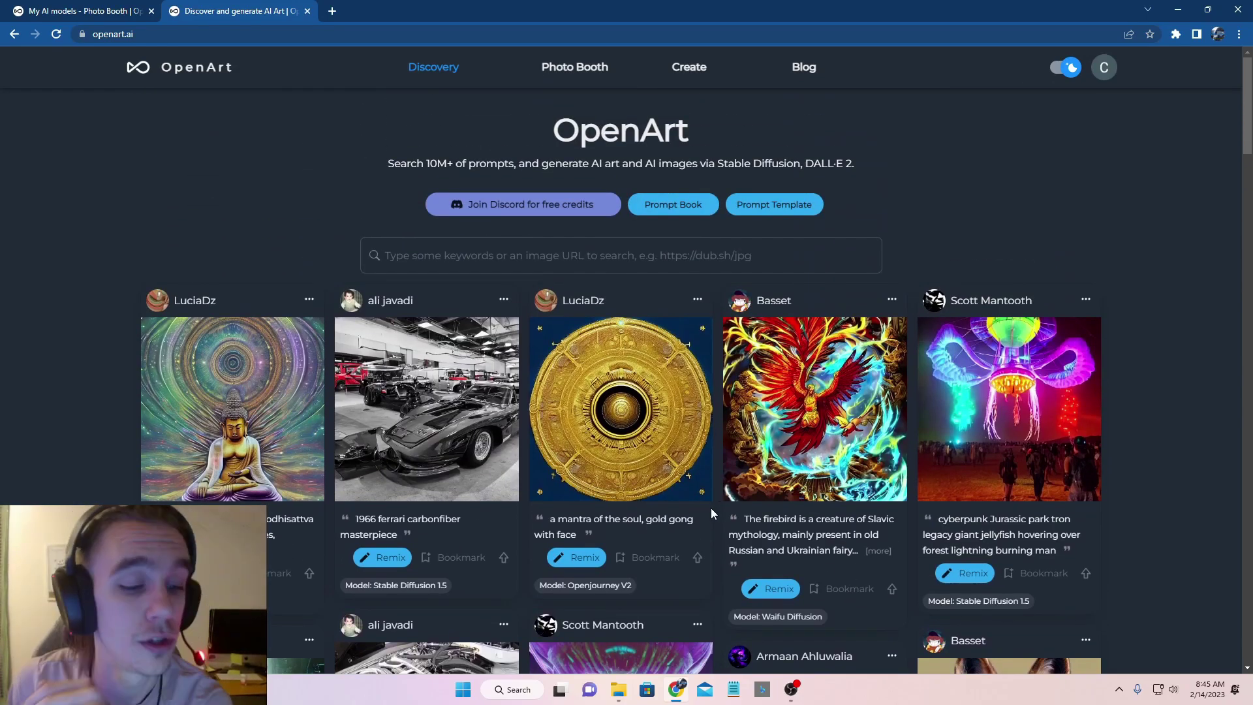
scroll(822, 268, "down", 5)
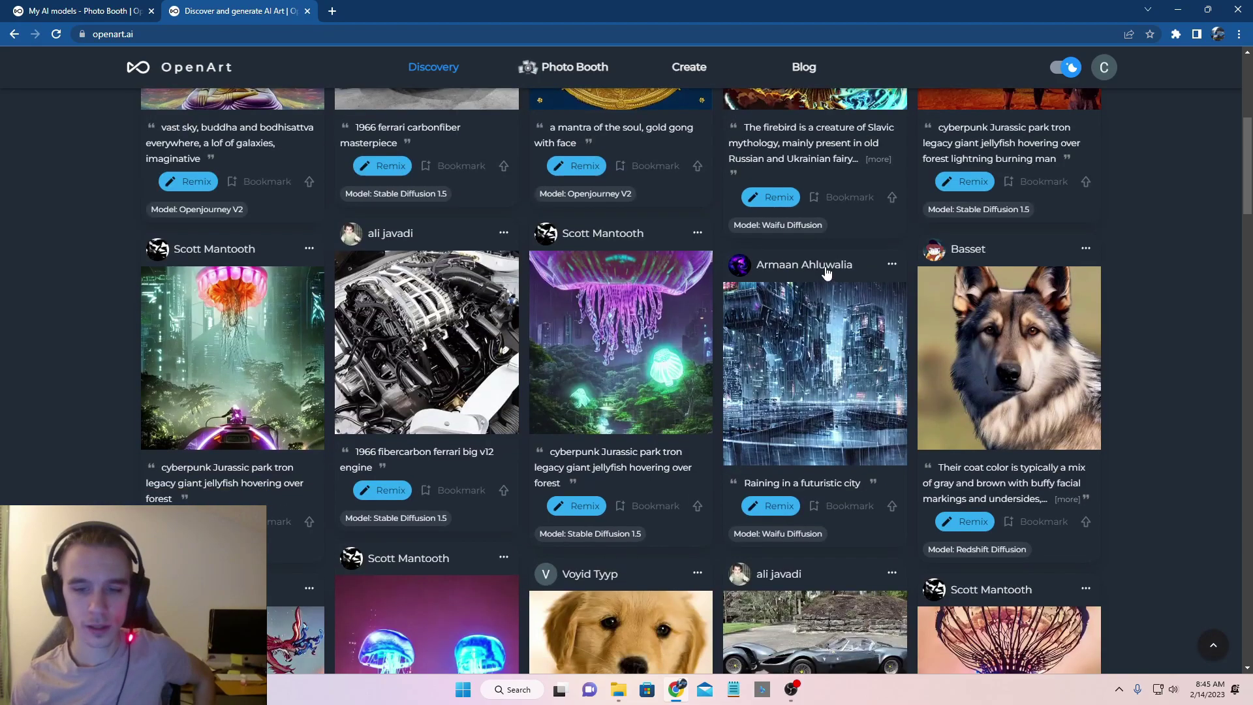
scroll(821, 261, "up", 6)
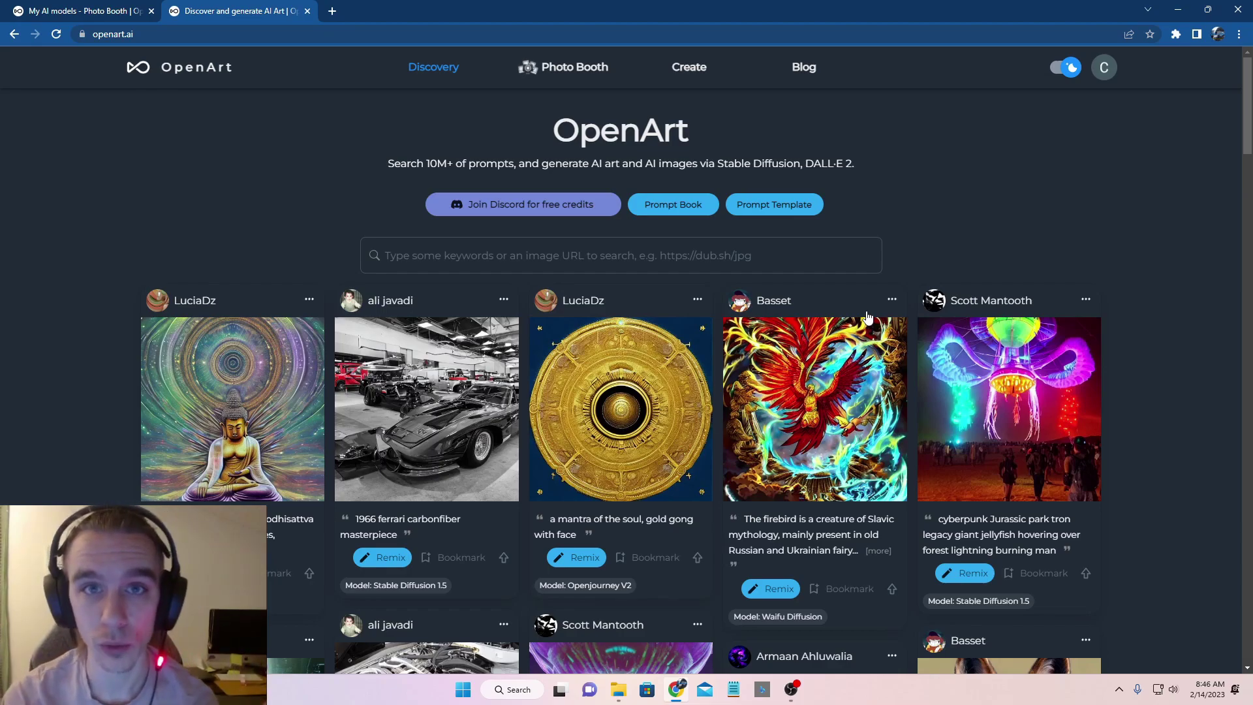
left_click(648, 204)
scroll(695, 274, "down", 2)
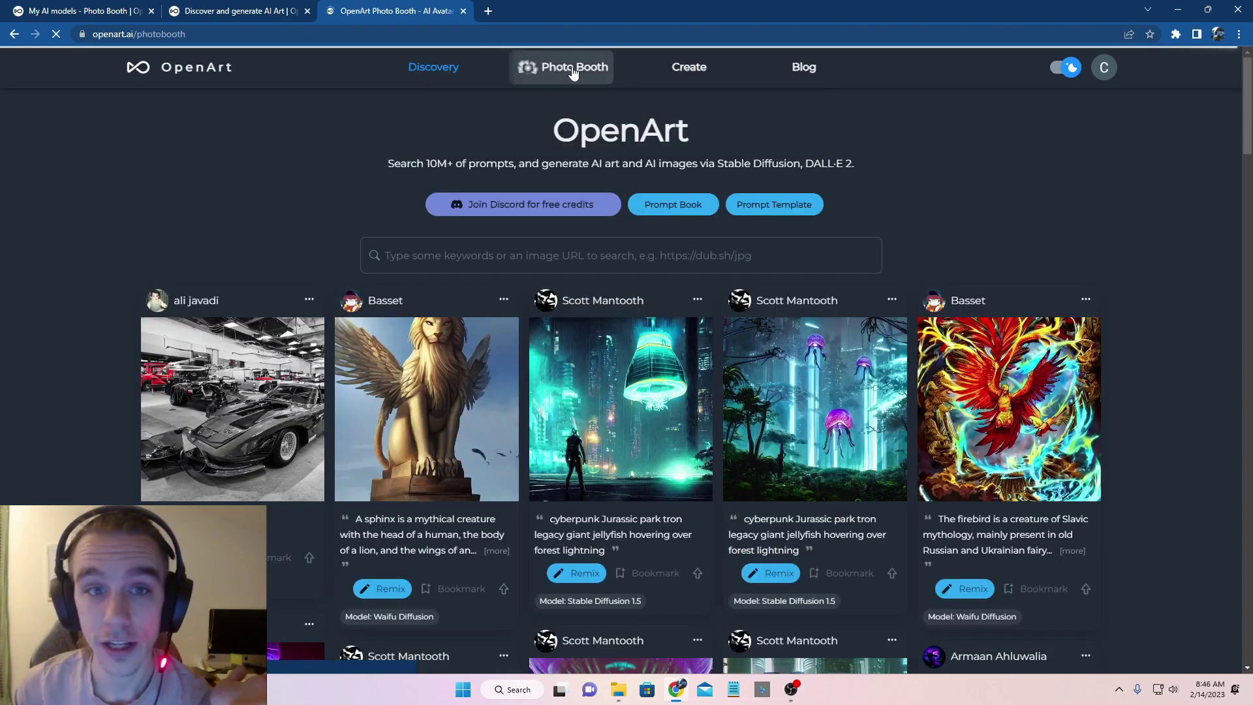
Go to Photo Booth and start creating a new personalized model.
left_click(574, 65)
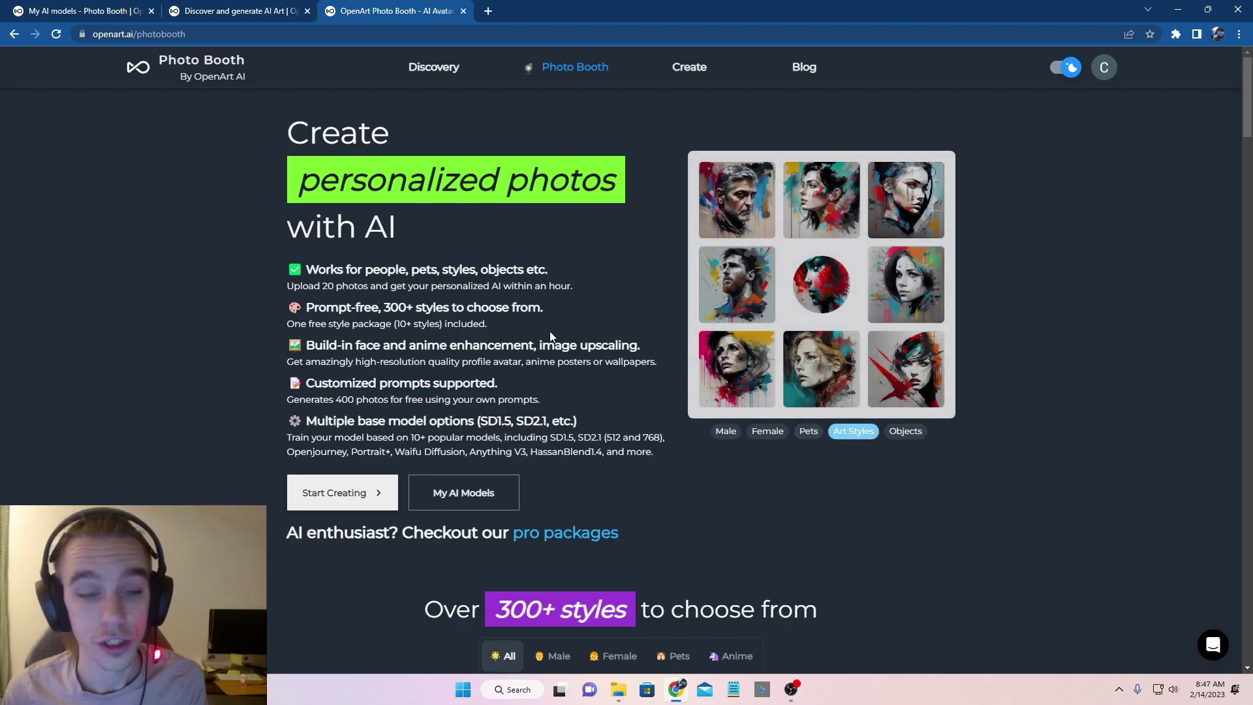
scroll(433, 243, "down", 5)
scroll(433, 243, "up", 5)
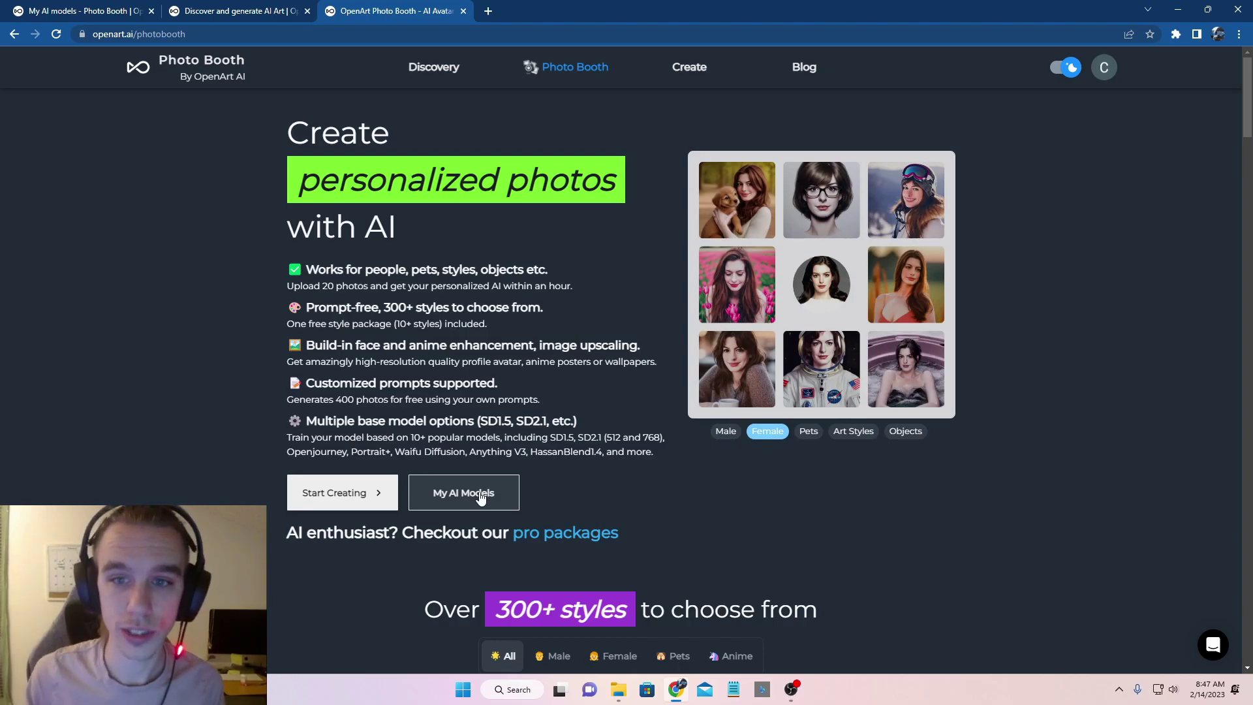
left_click(331, 493)
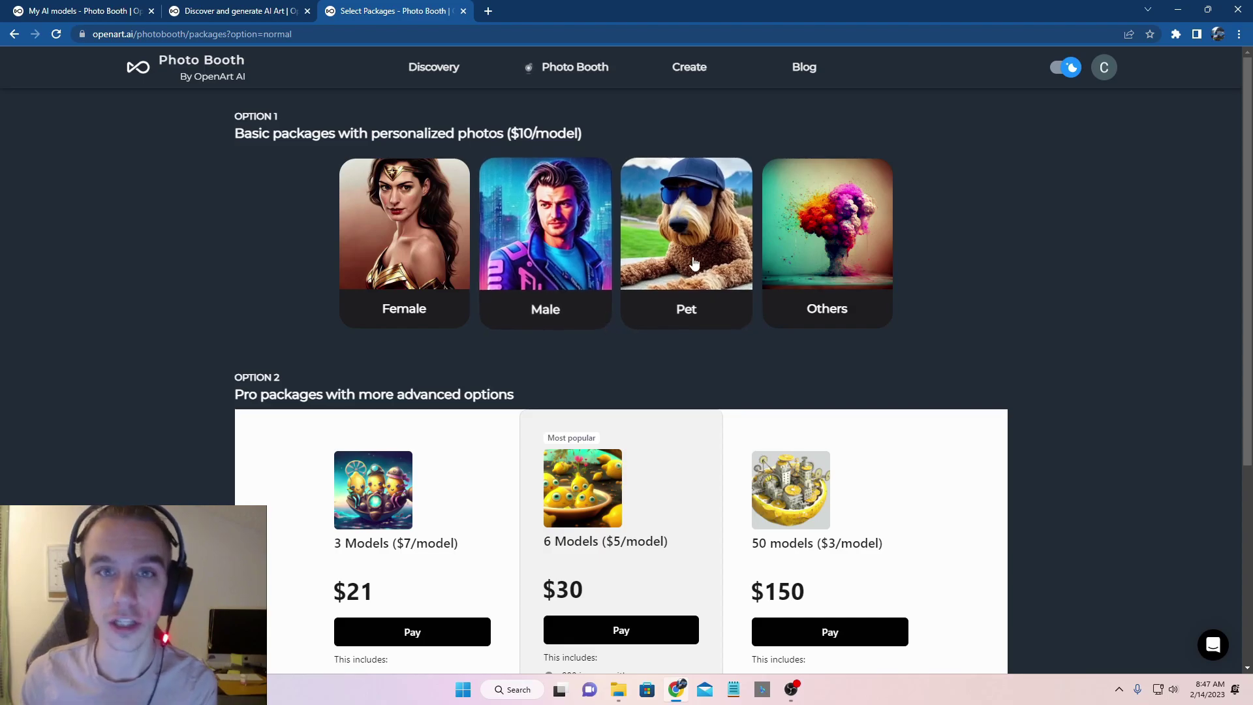
Pick the $10 Pet basic package and open the style package store, trying the Male and Female filters.
left_click(687, 223)
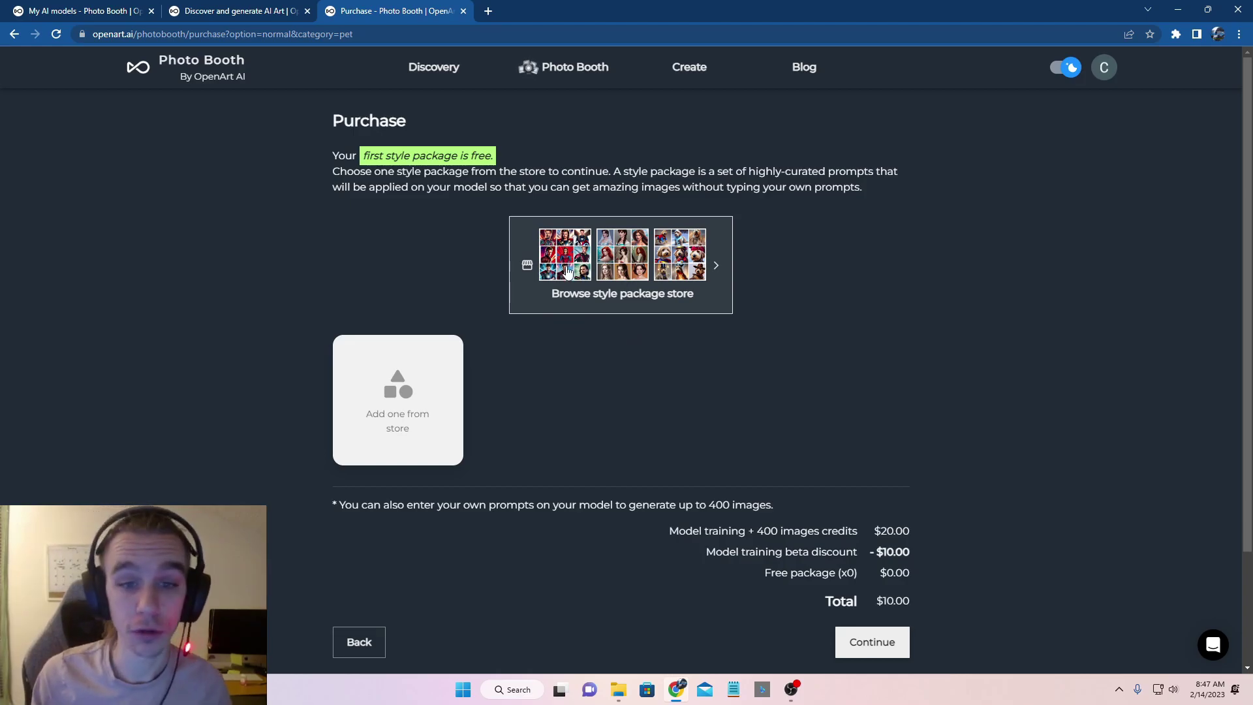
left_click(566, 262)
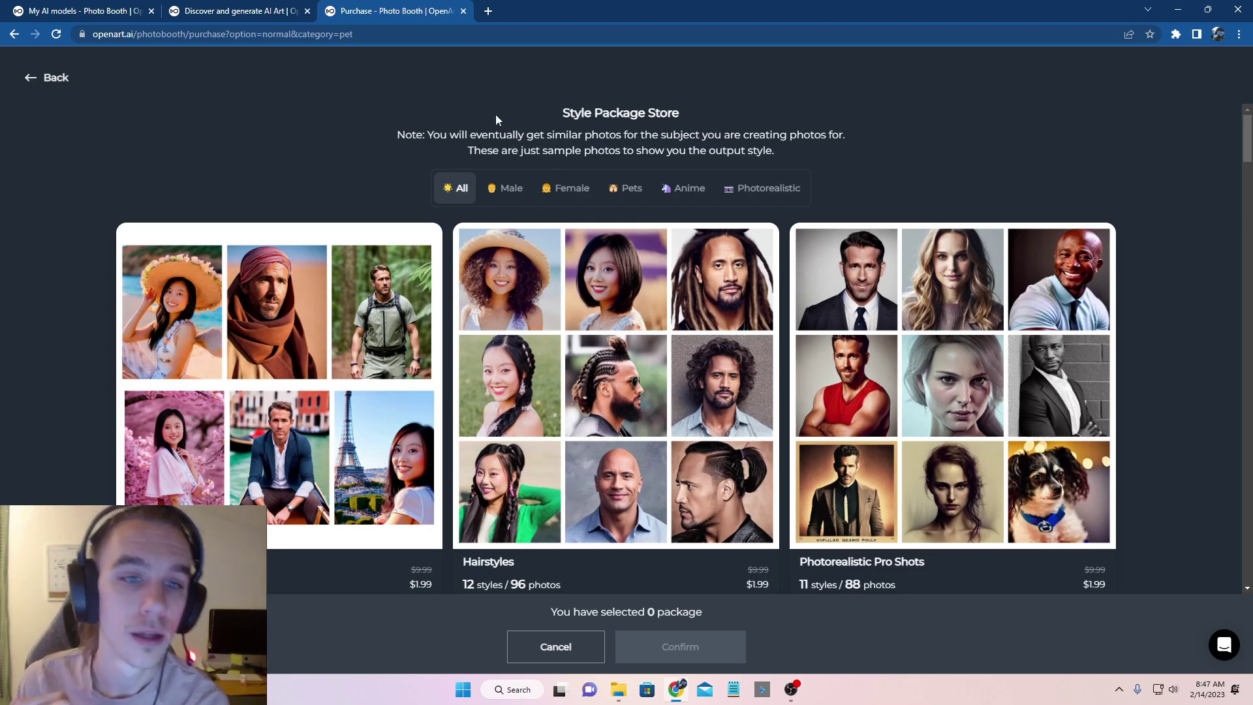
left_click(497, 192)
left_click(456, 190)
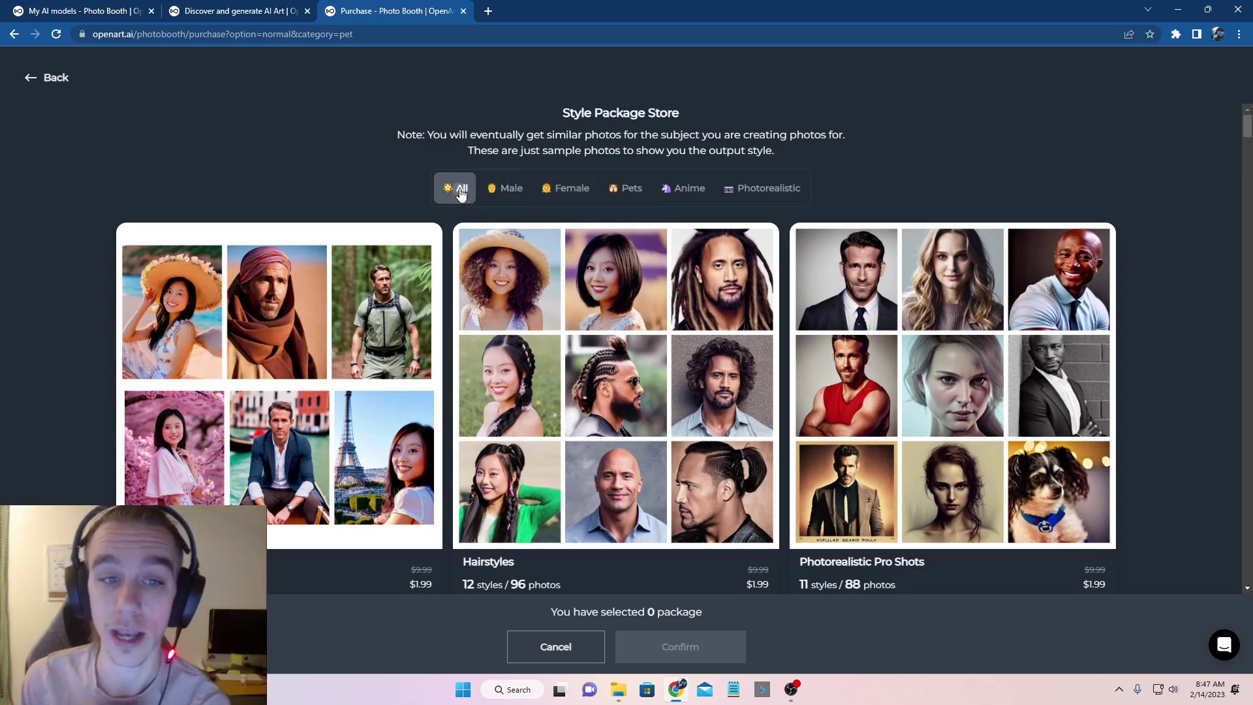
left_click(525, 194)
left_click(548, 196)
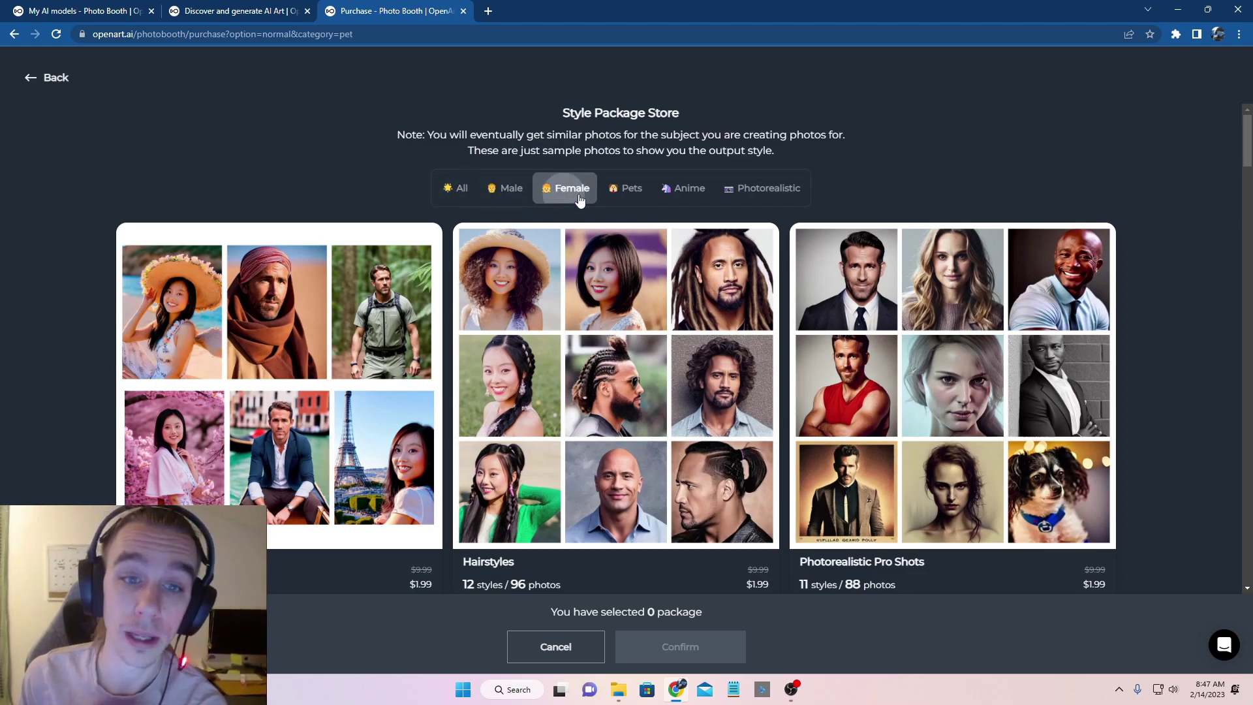
Filter the store to Pets and browse the $1.99 pet style packs.
left_click(631, 193)
left_click(686, 193)
left_click(770, 188)
left_click(622, 189)
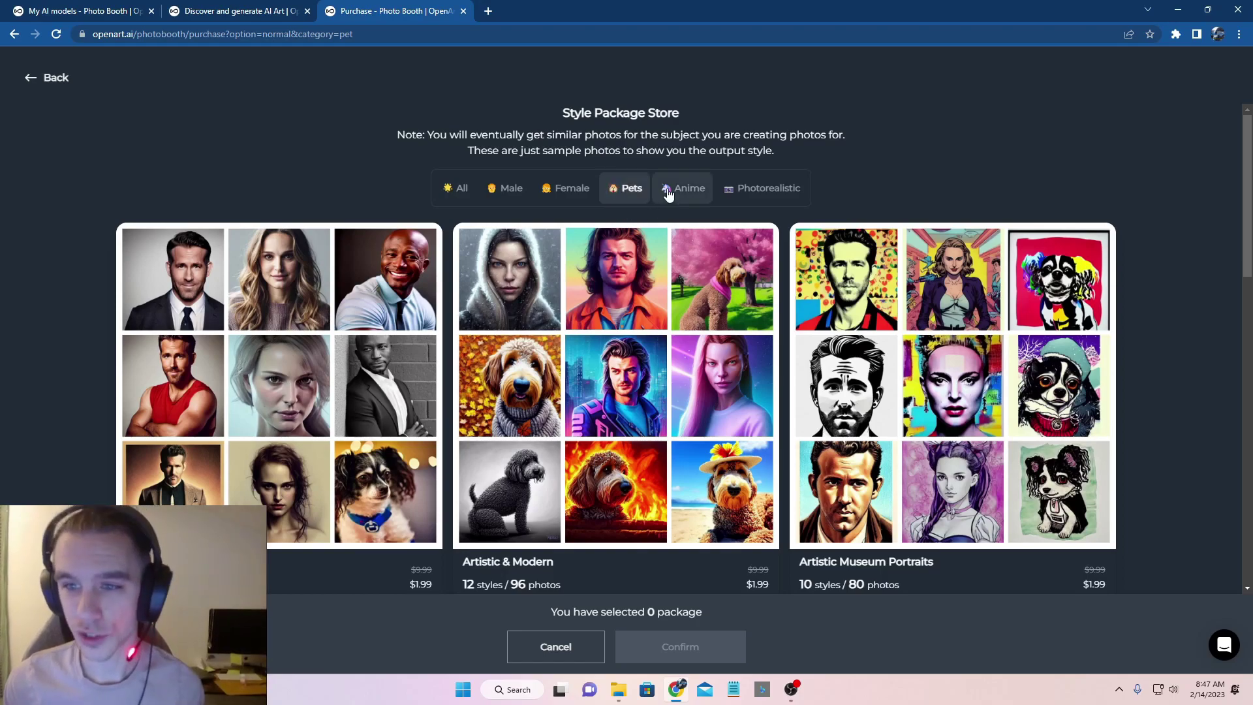
scroll(847, 392, "down", 2)
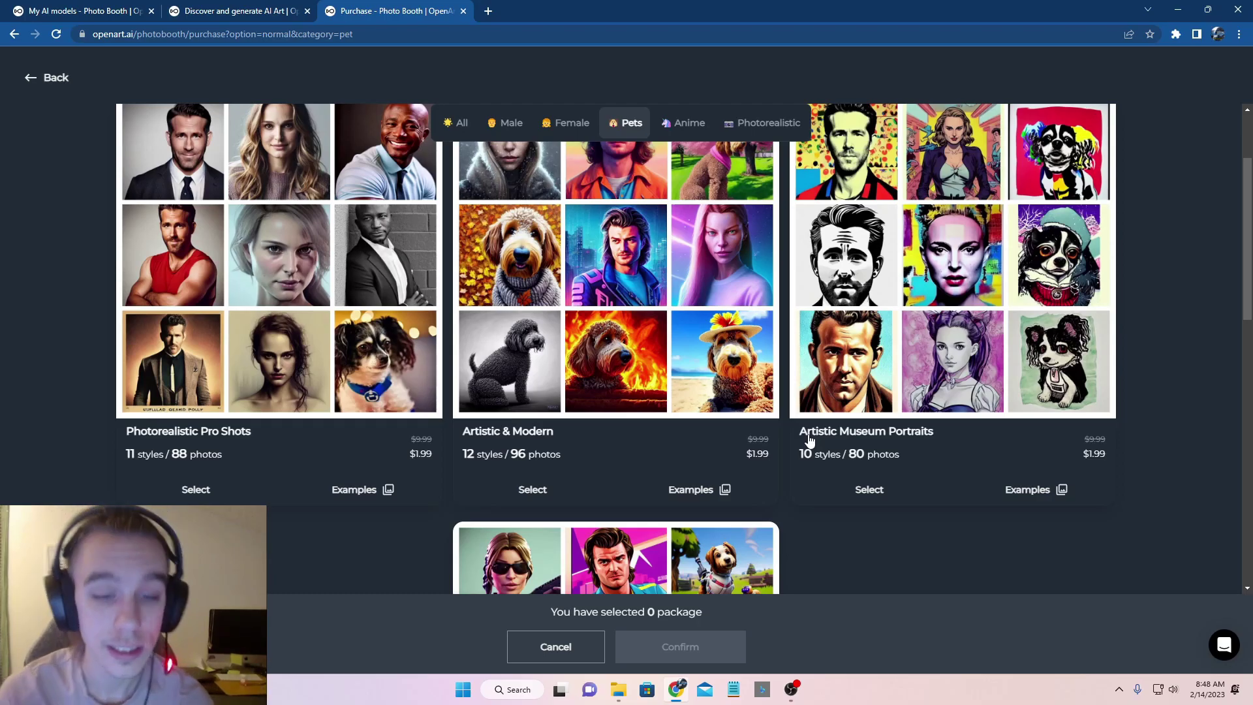
scroll(803, 424, "down", 2)
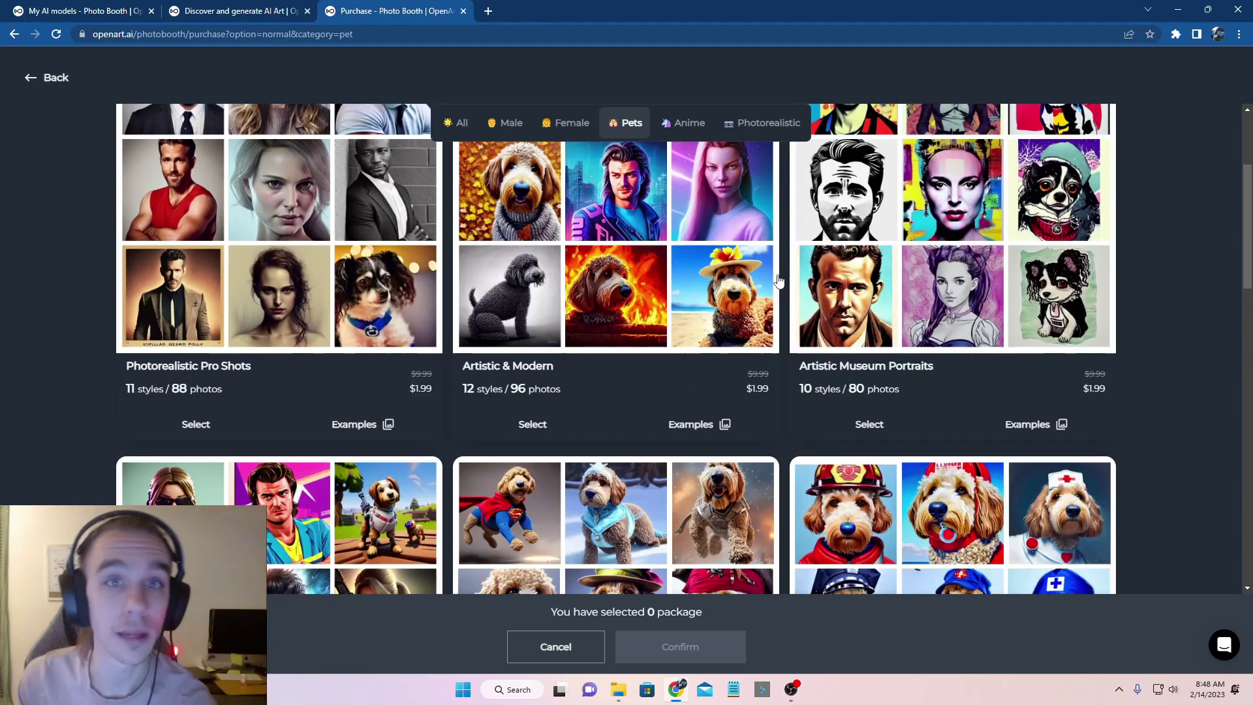
scroll(780, 280, "up", 3)
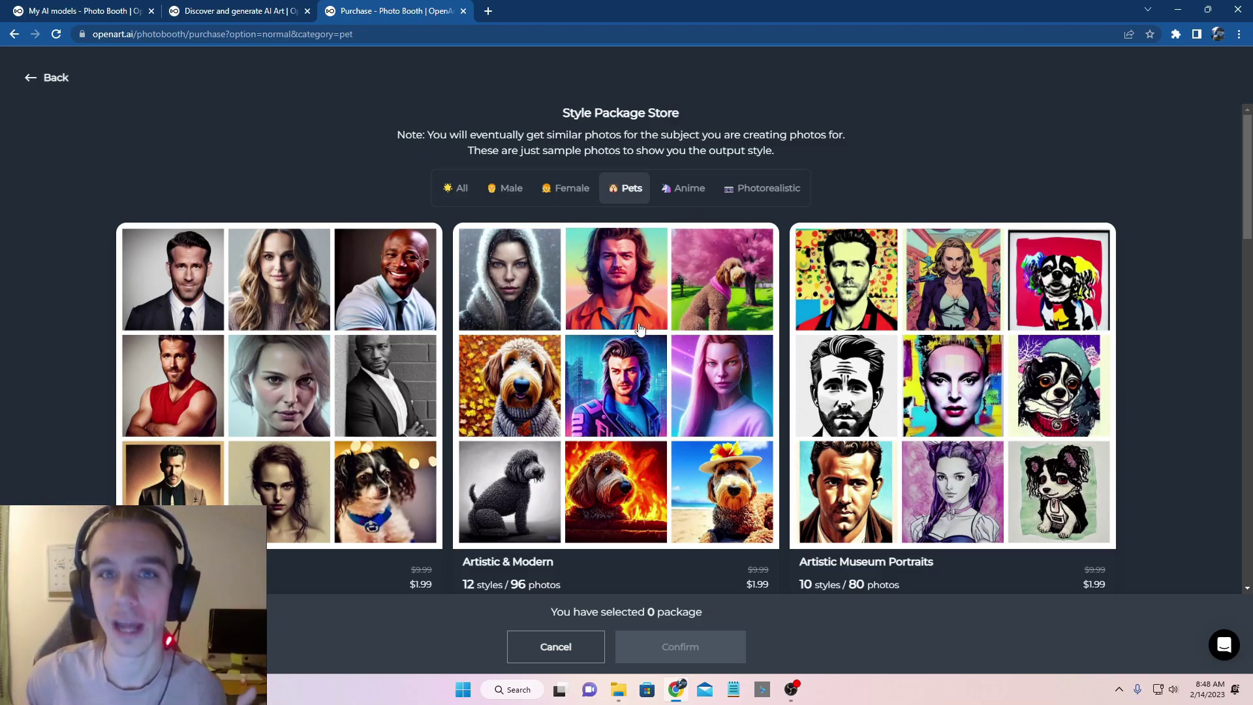
scroll(639, 323, "down", 6)
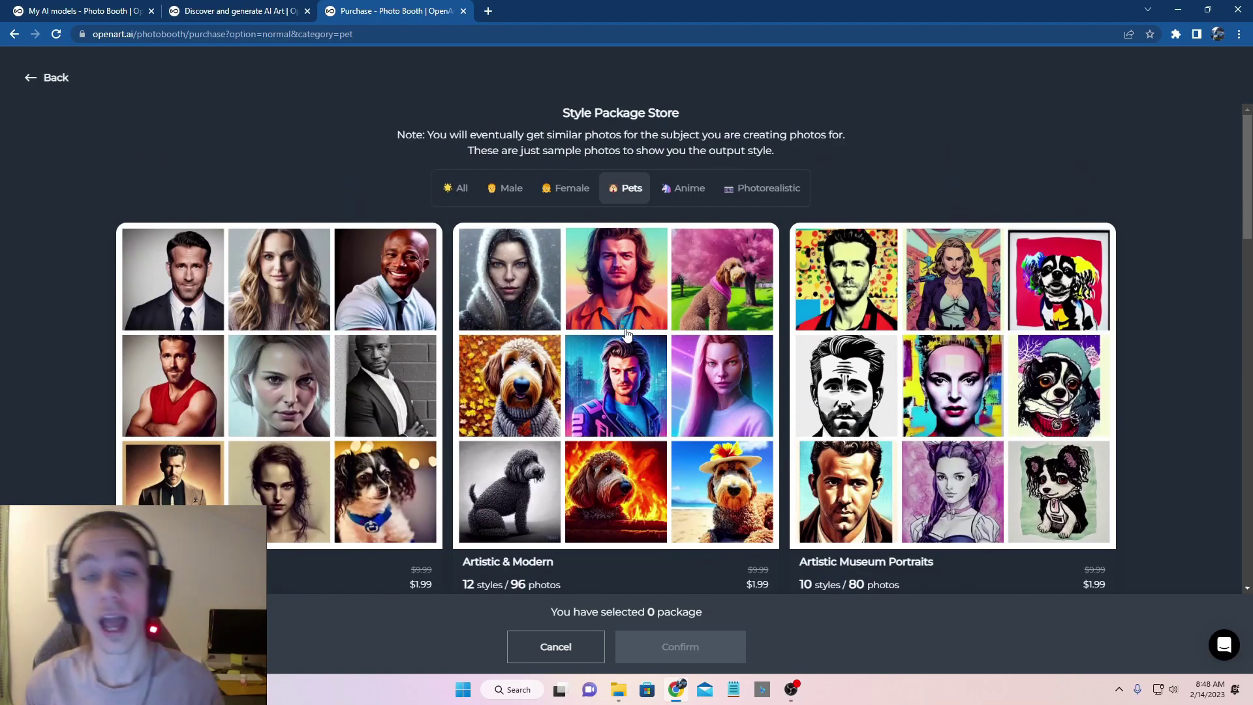
scroll(645, 251, "down", 10)
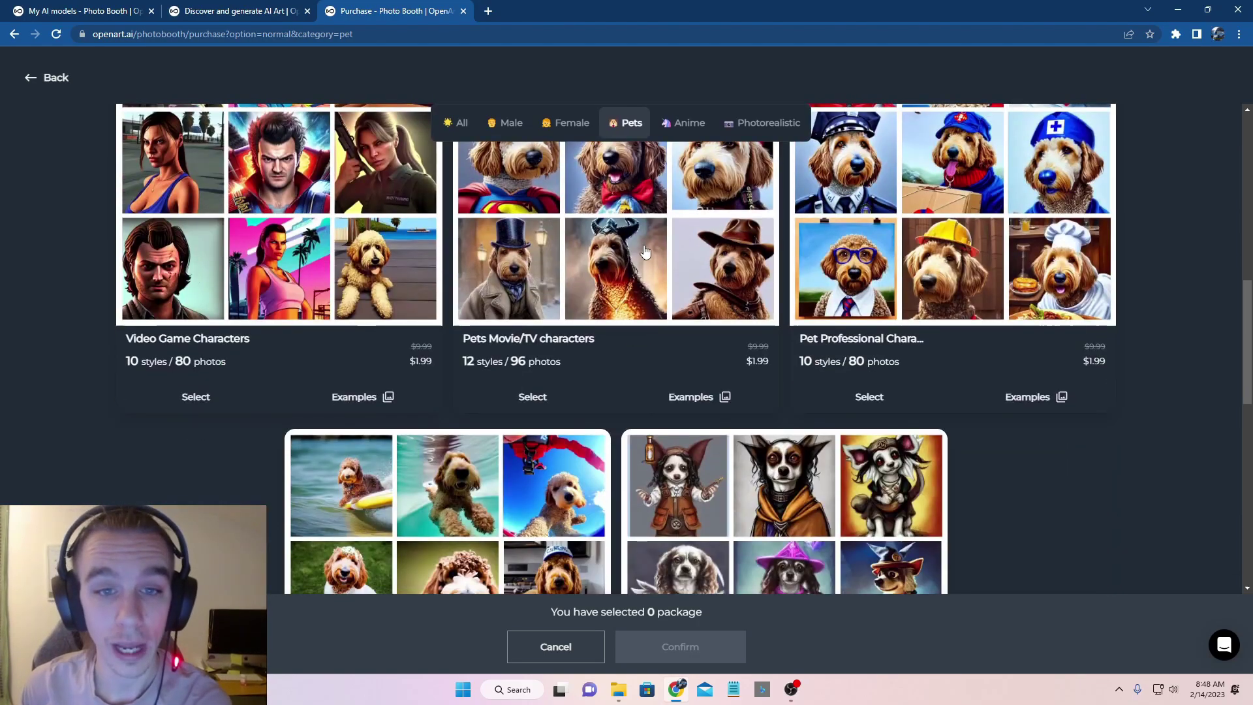
Preview the Pets Movie/TV characters package, then select and confirm it as the free package.
left_click(644, 252)
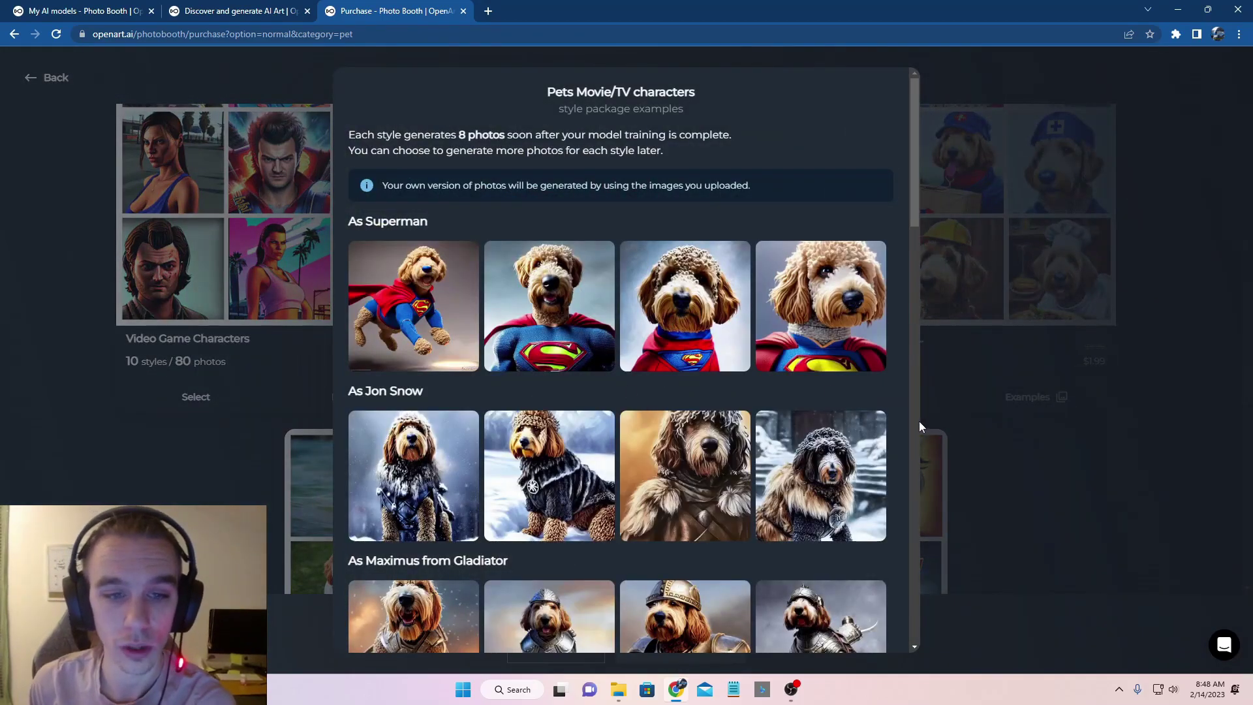
scroll(755, 373, "down", 15)
scroll(755, 370, "up", 12)
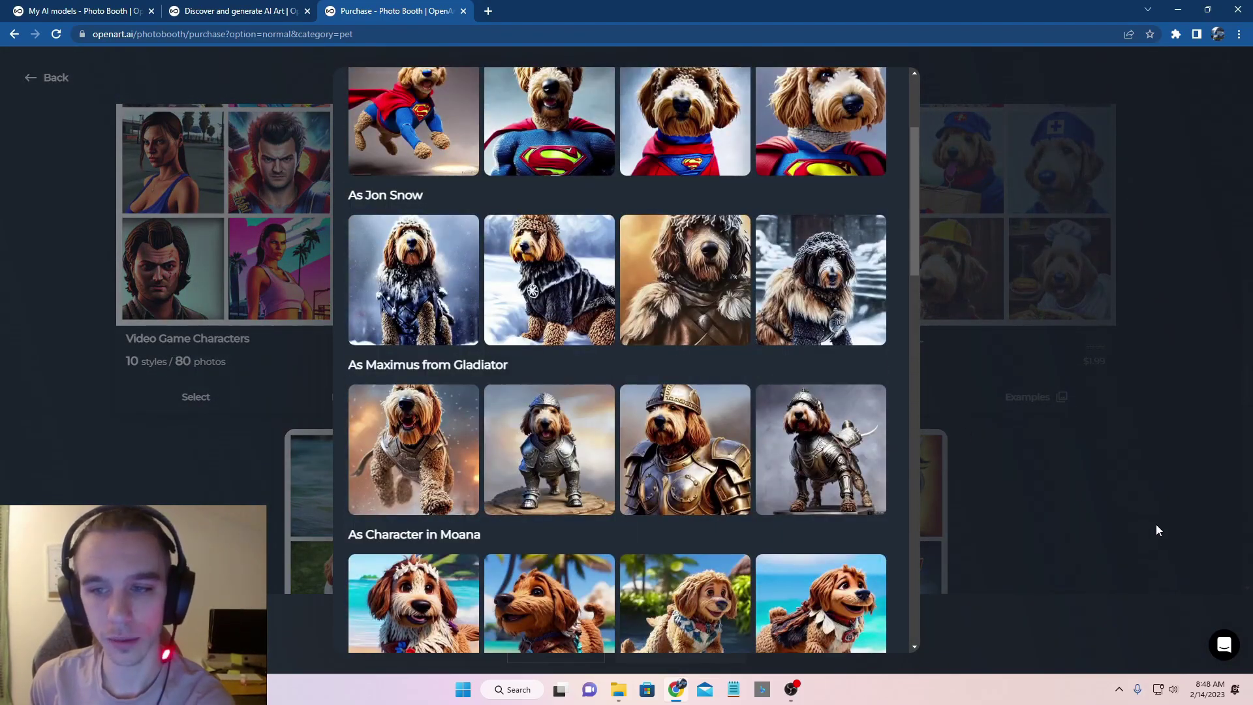
left_click(1157, 524)
left_click(545, 398)
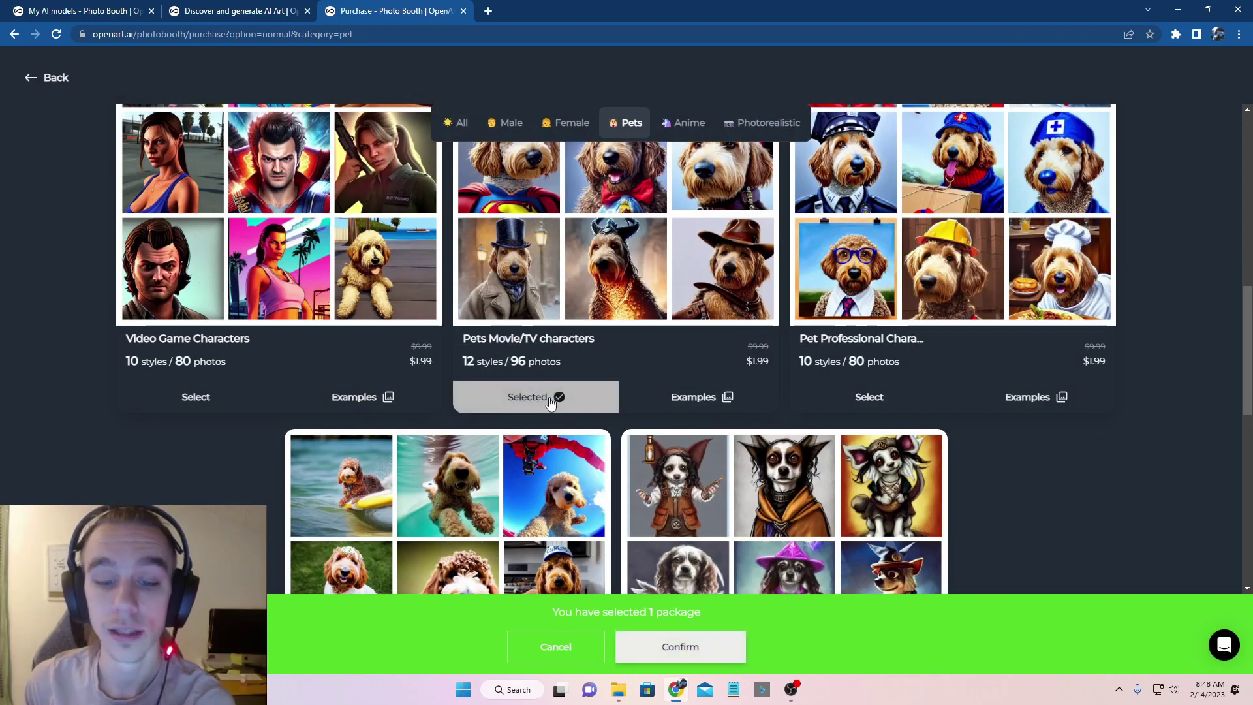
left_click(664, 645)
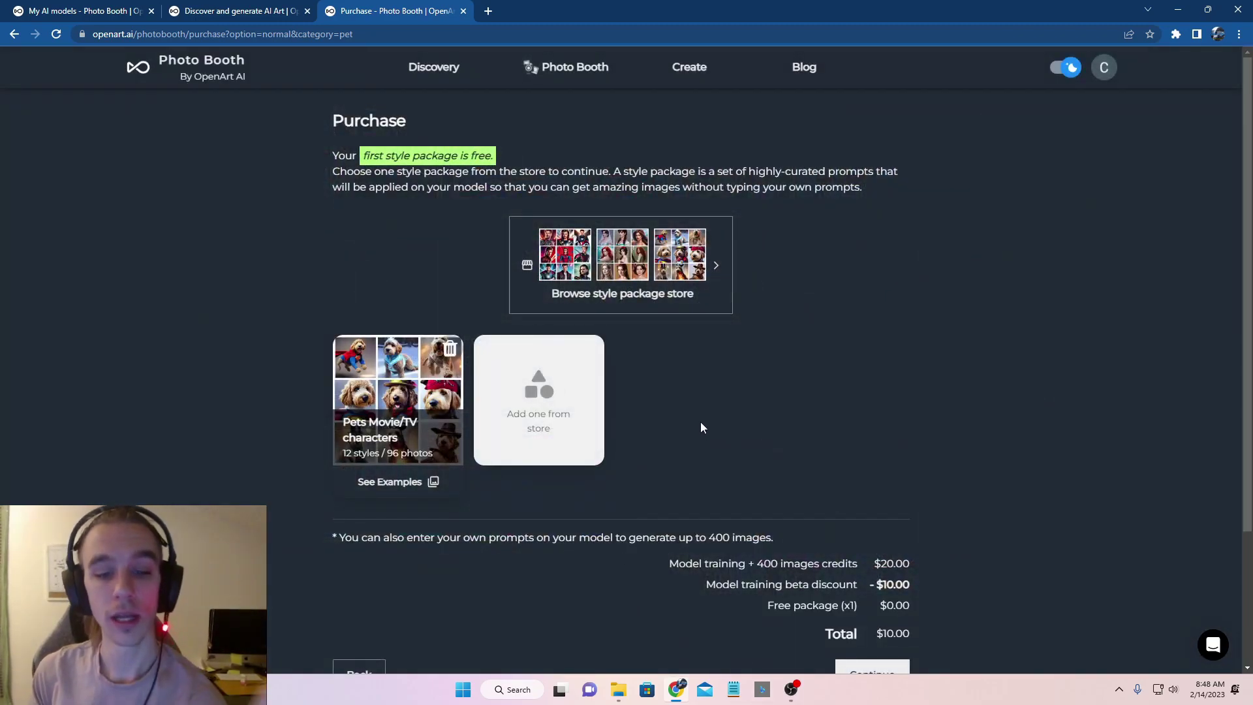
scroll(701, 427, "down", 3)
scroll(713, 268, "up", 3)
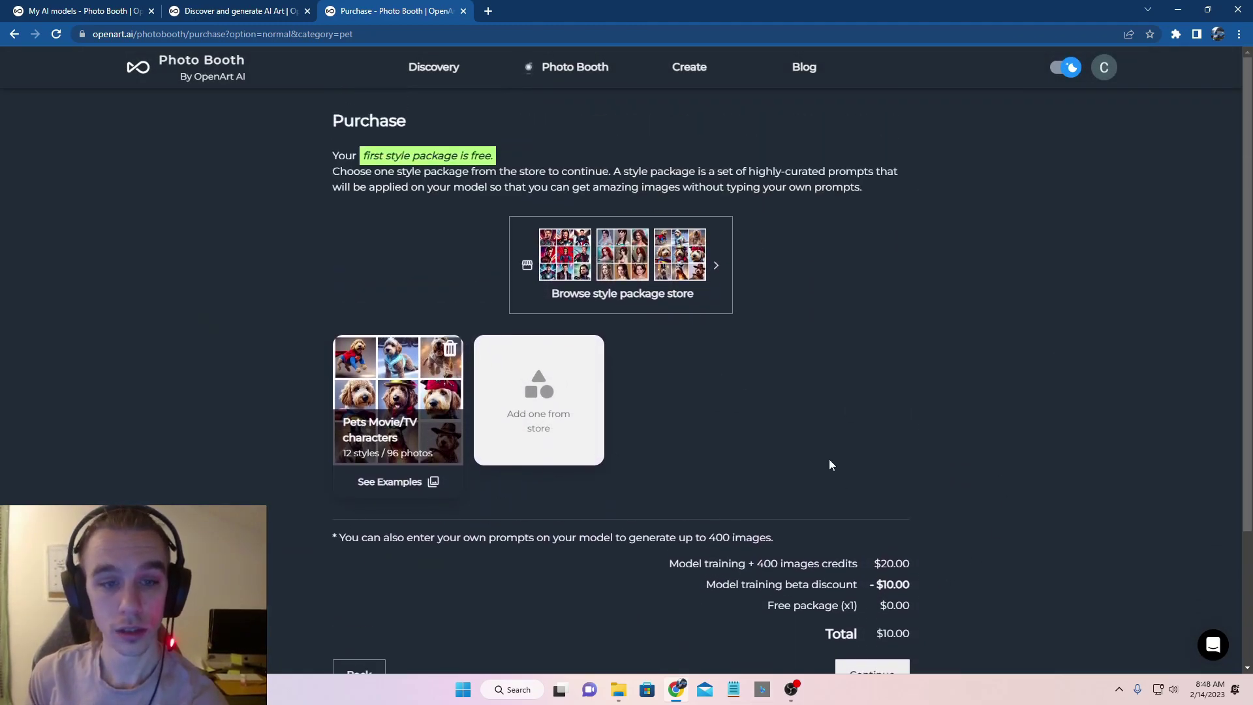
scroll(831, 464, "down", 2)
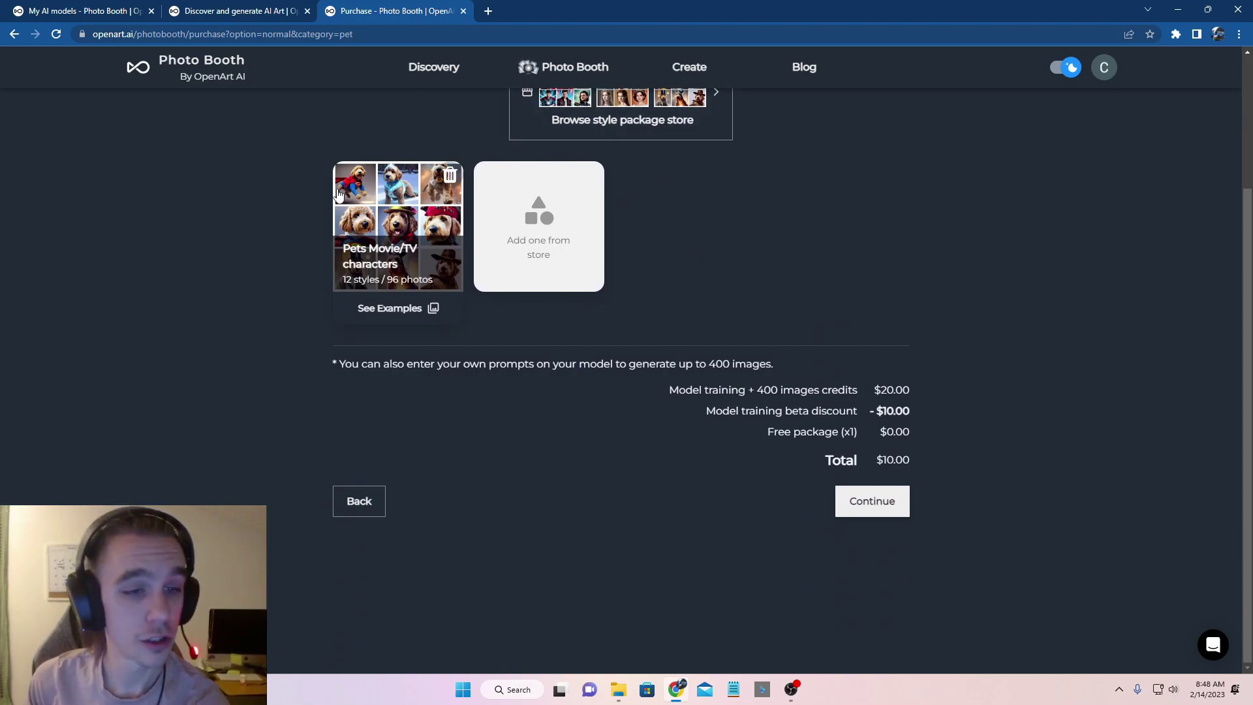
Continue to Stripe Checkout to pay $10.00 for the Pet model.
left_click(872, 503)
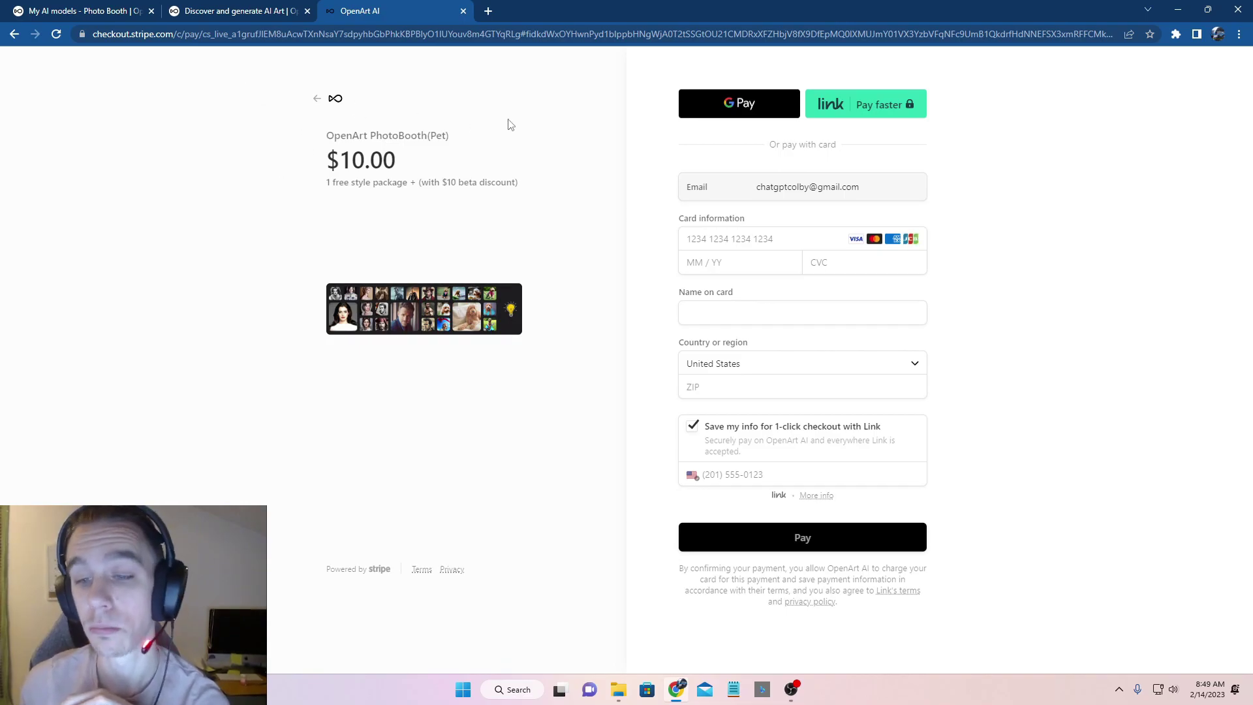
left_click_drag(274, 89, 1091, 428)
left_click(1091, 428)
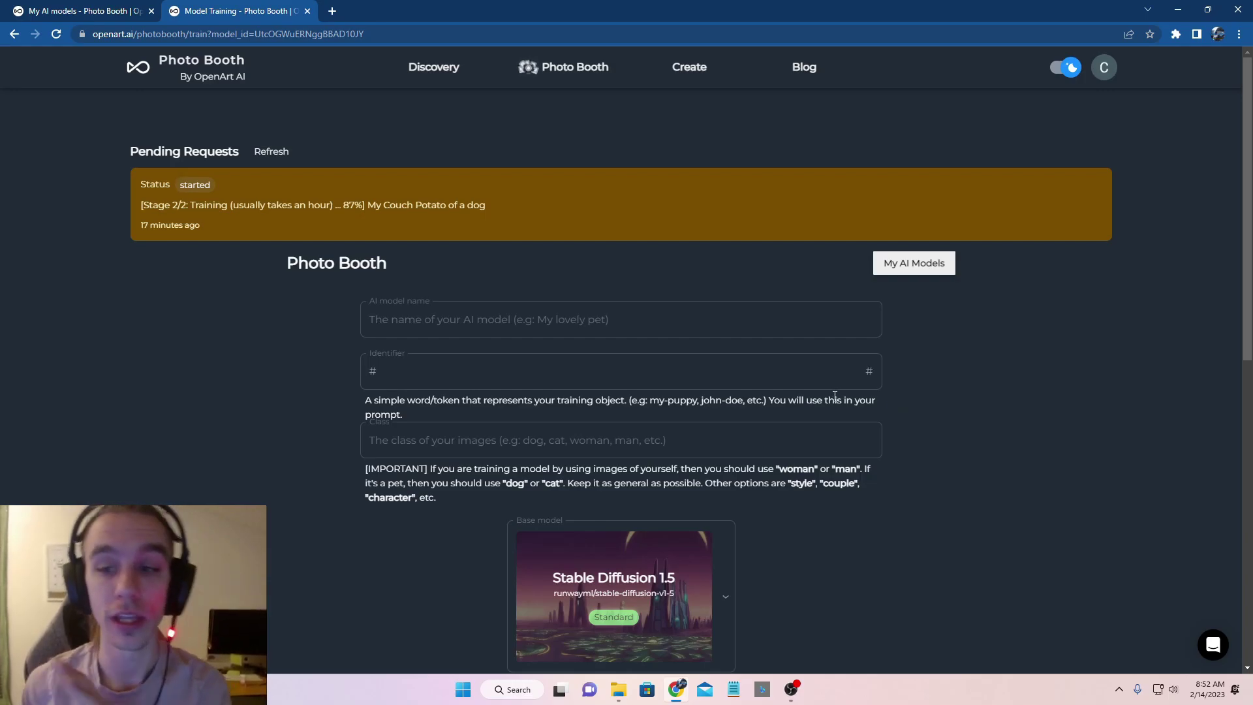
Enter first-draft form values: identifier My-Dog and class Dog.
scroll(483, 369, "down", 3)
scroll(483, 369, "up", 1)
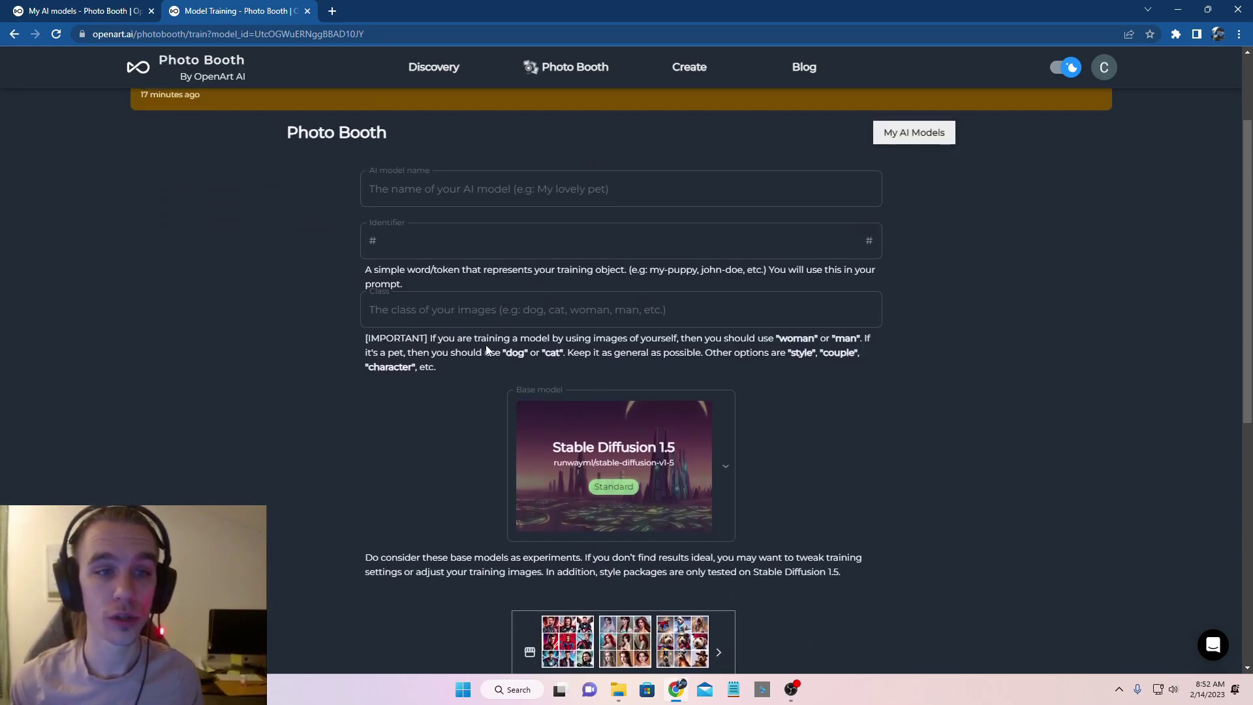
left_click(500, 195)
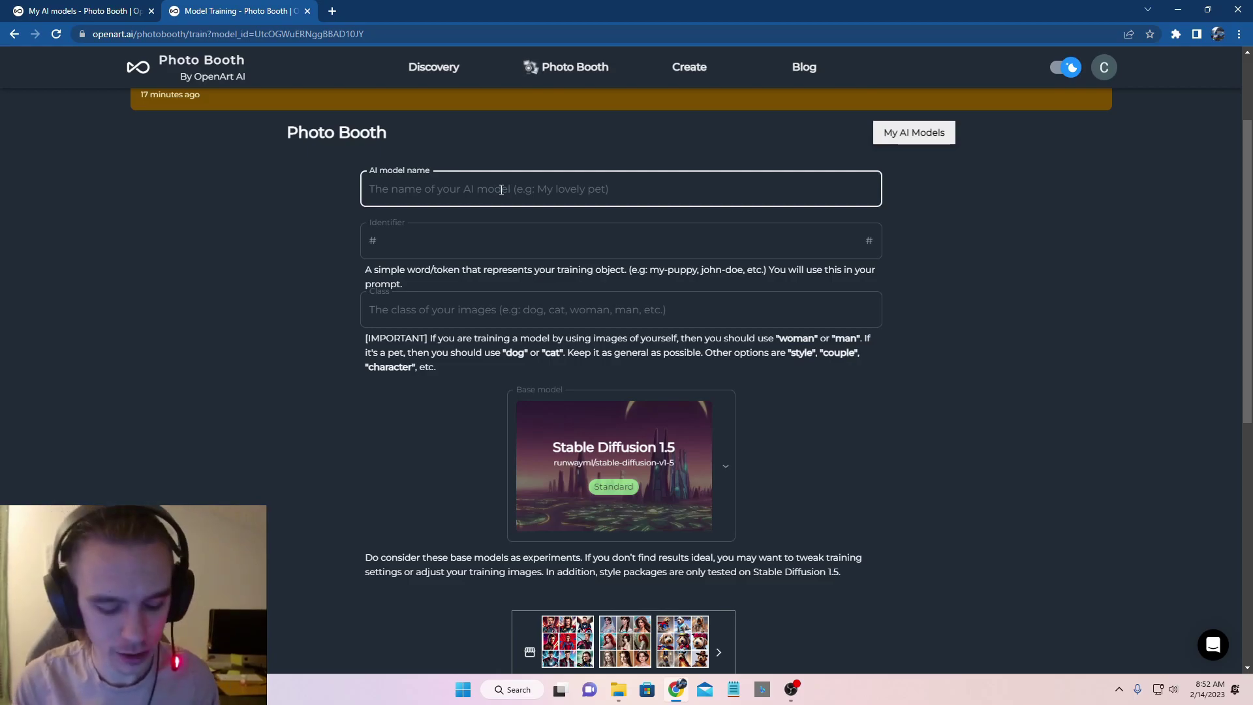
type("Lucy")
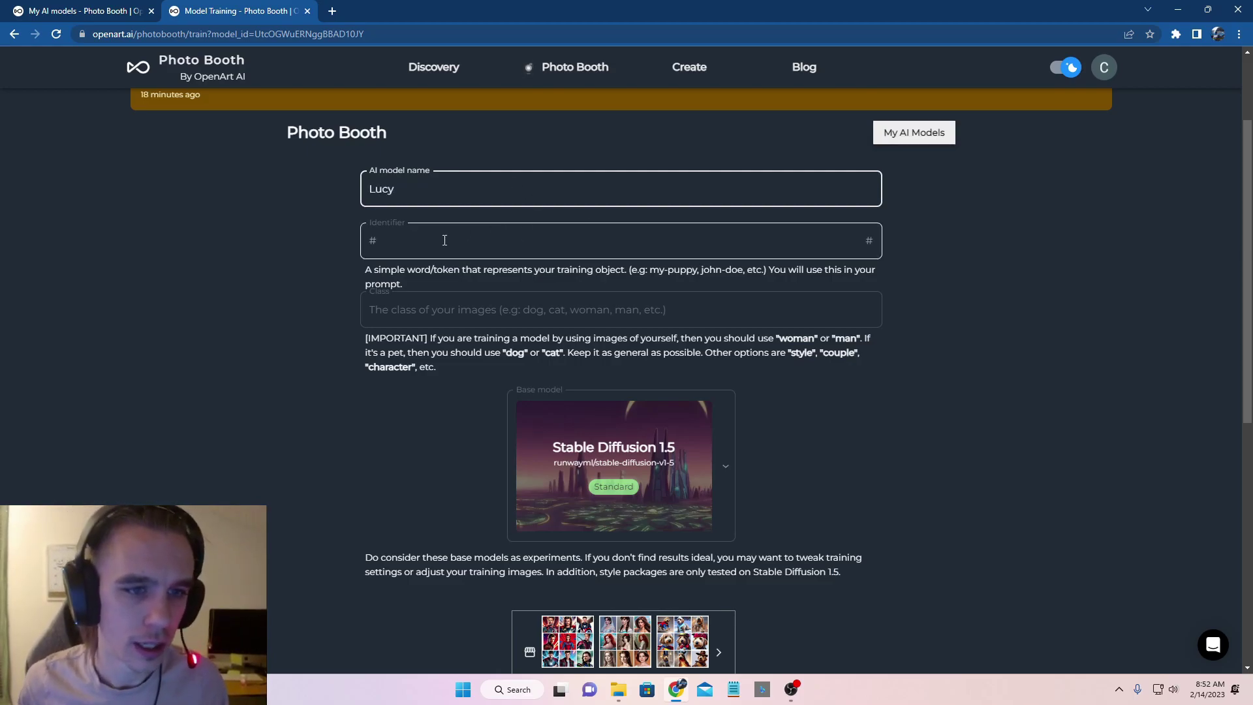
left_click(413, 247)
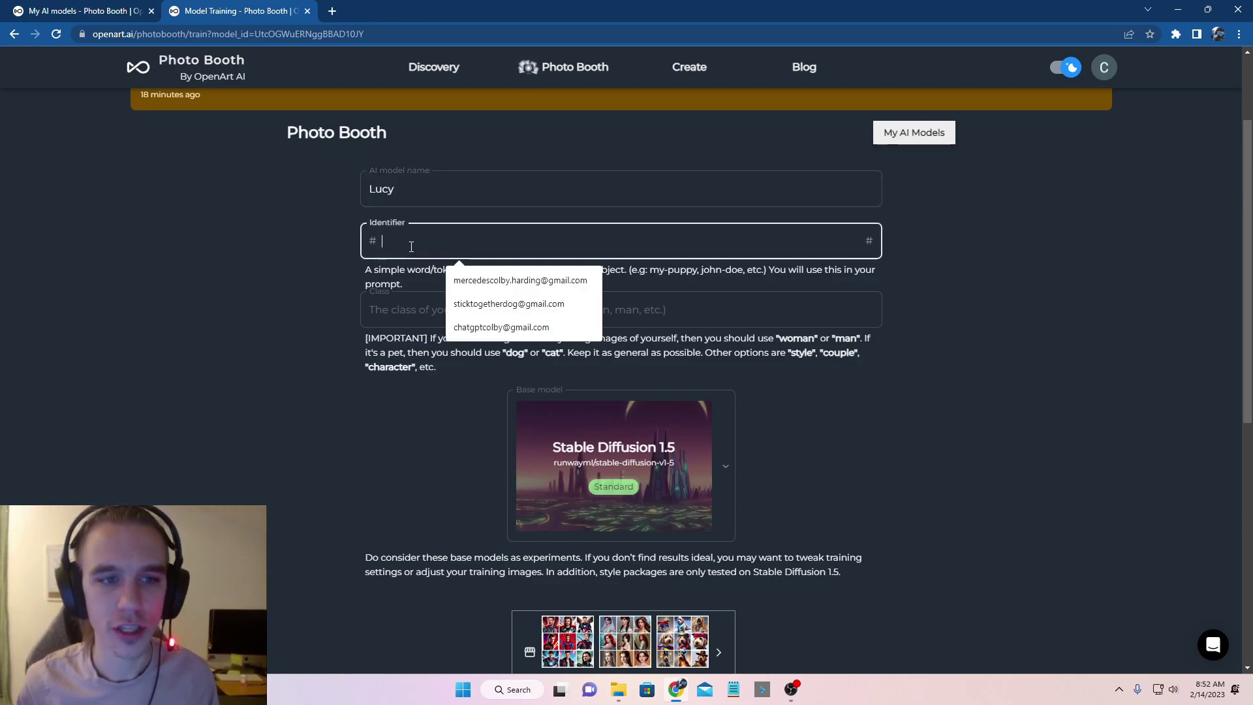
left_click(253, 259)
left_click(506, 241)
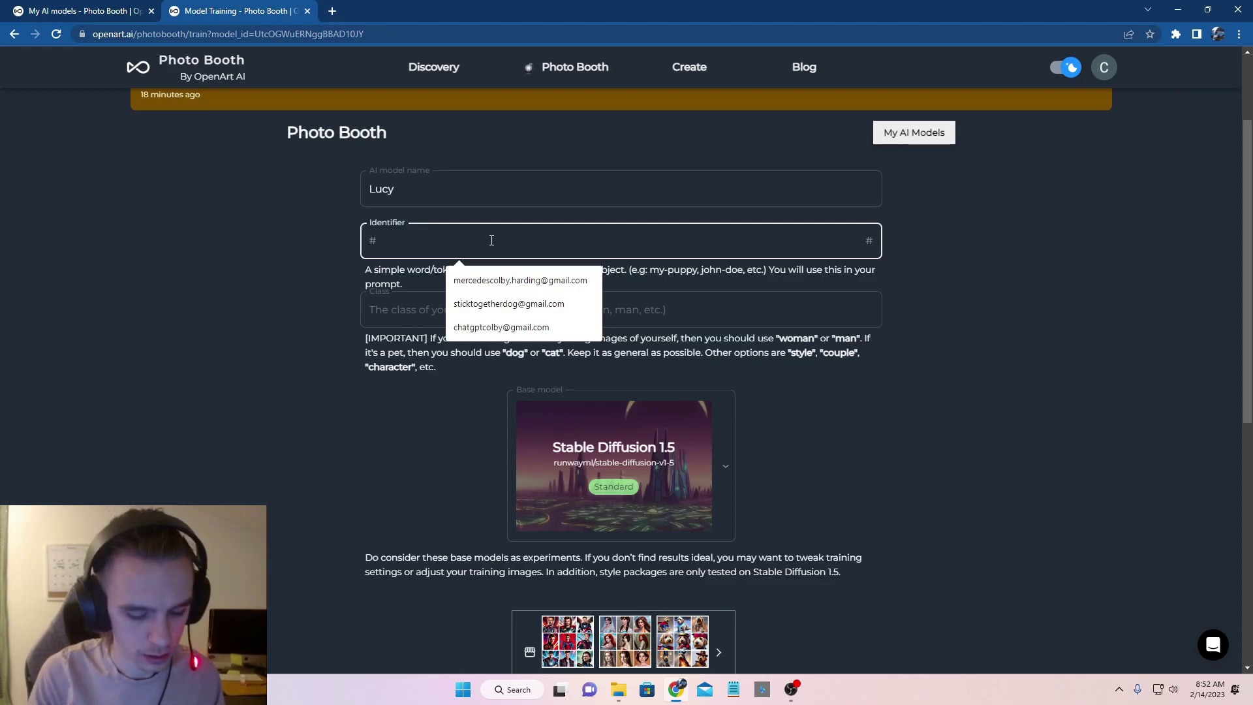
type("Lucy")
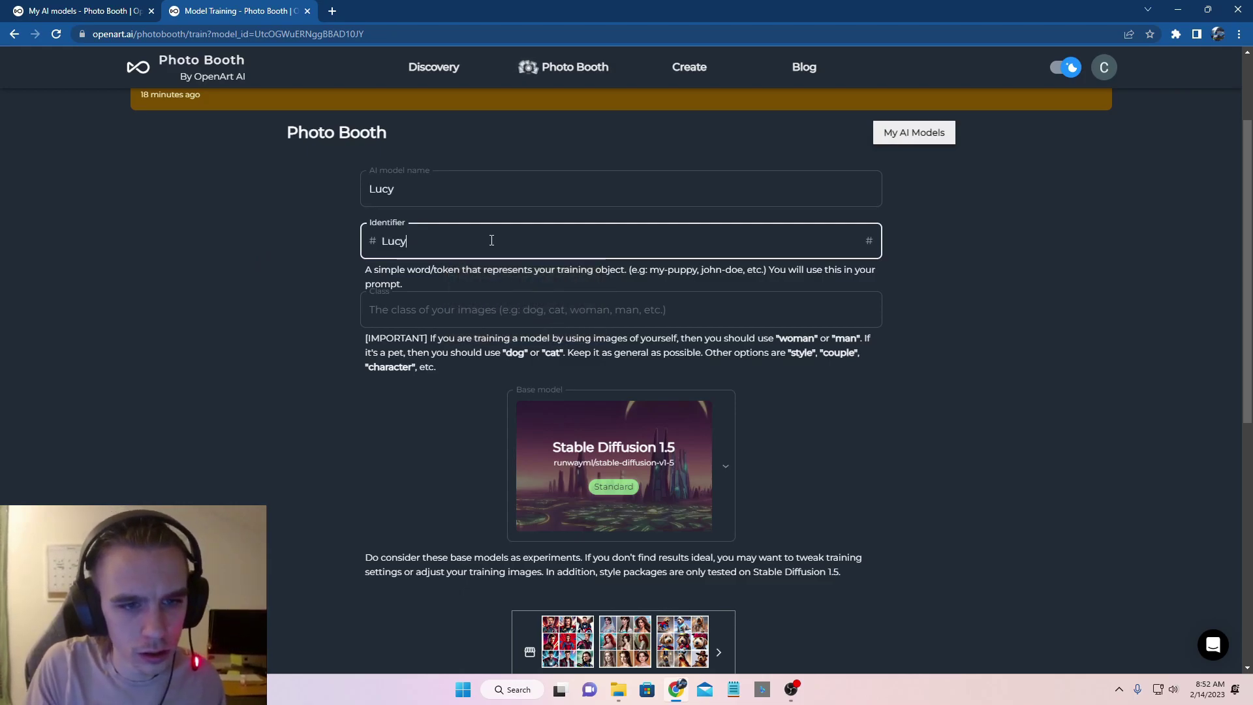
type("My-Dog")
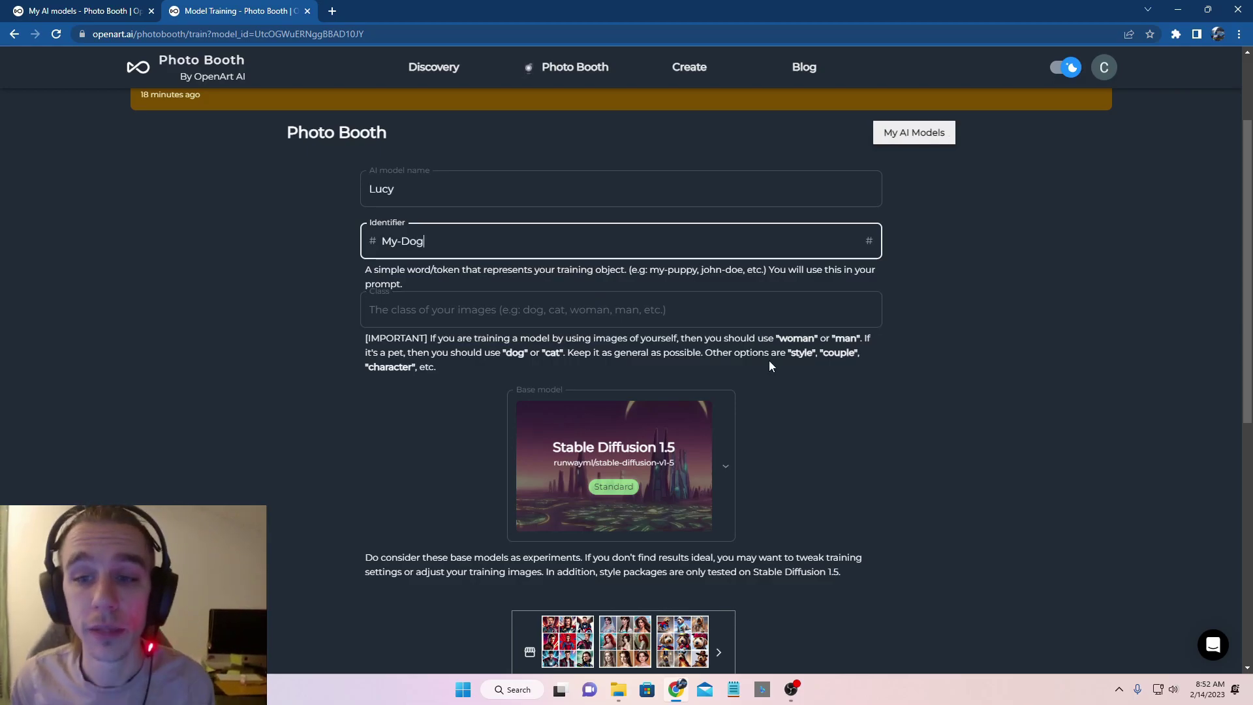
left_click(576, 308)
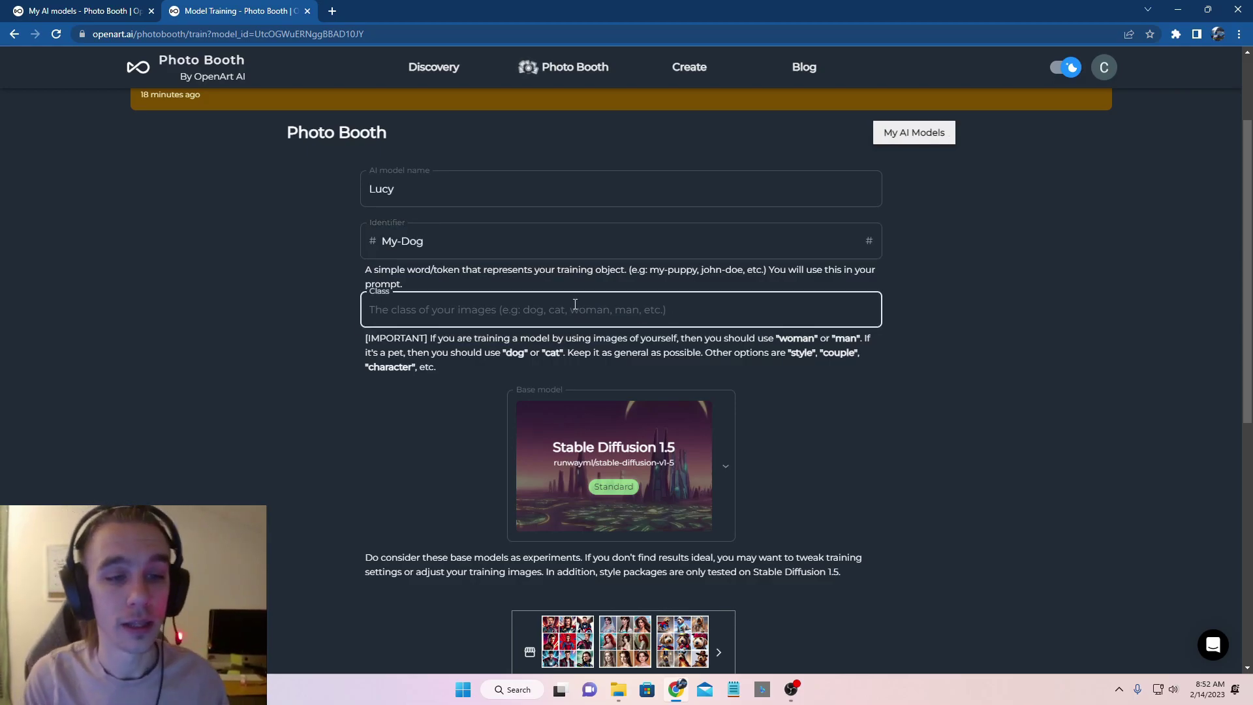
type("Dog")
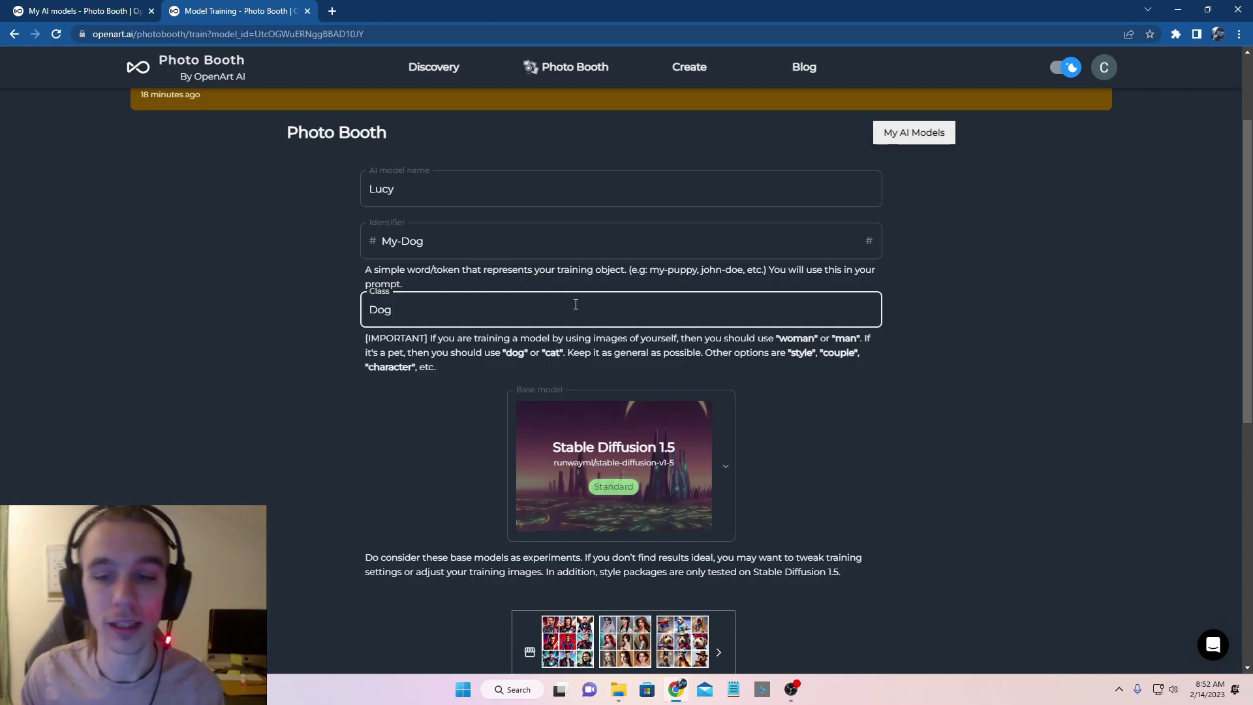
left_click(859, 421)
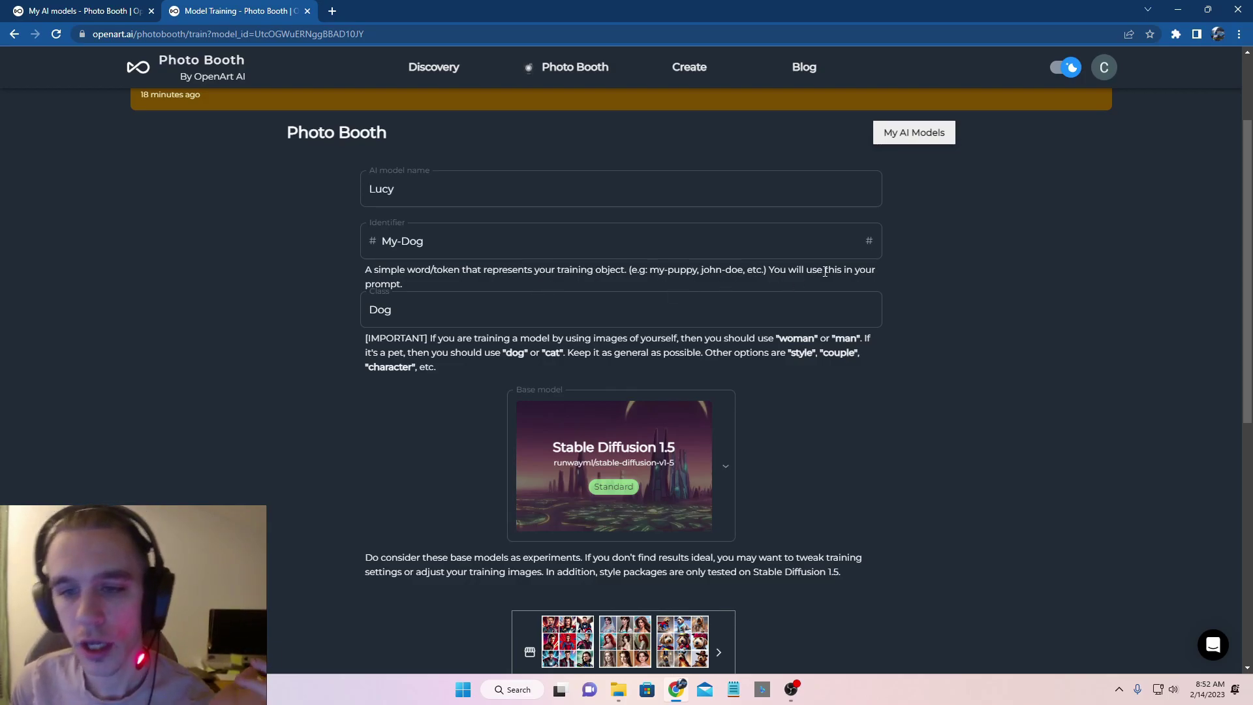
Change the identifier to Lucy and rename the model to 'My Couch Potato'.
left_click(427, 240)
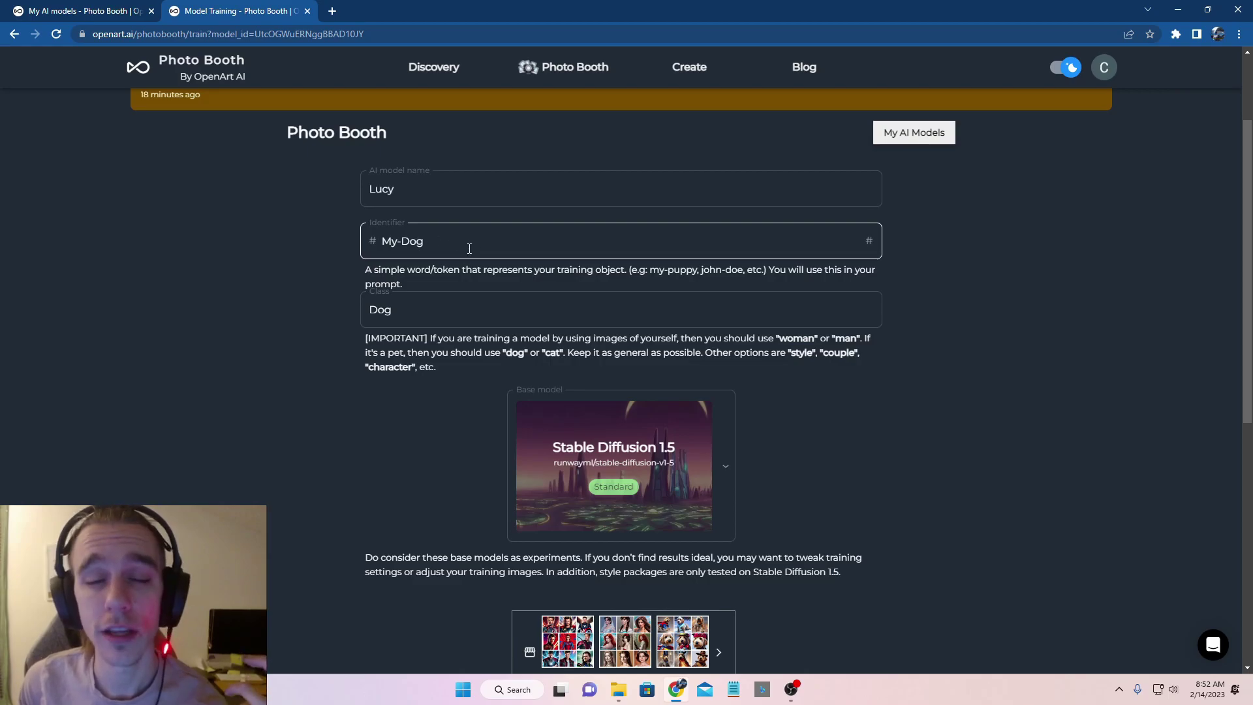
left_click_drag(428, 242, 303, 233)
type("Lucy")
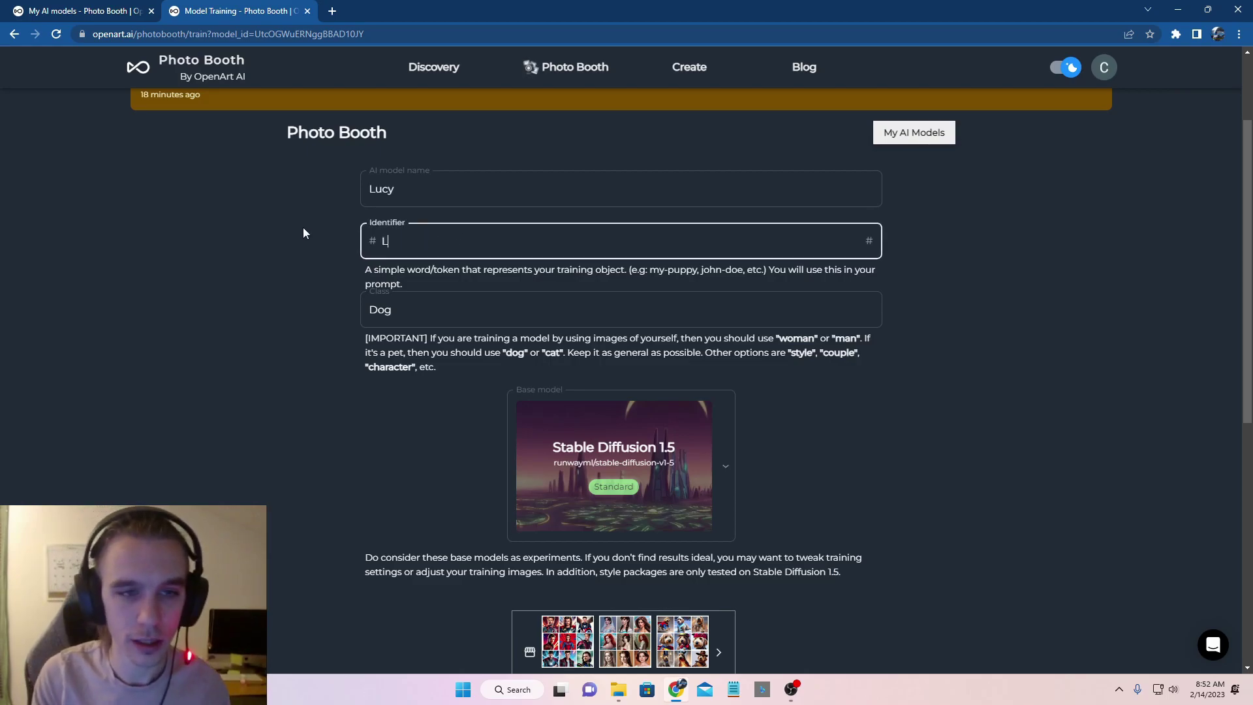
left_click(426, 190)
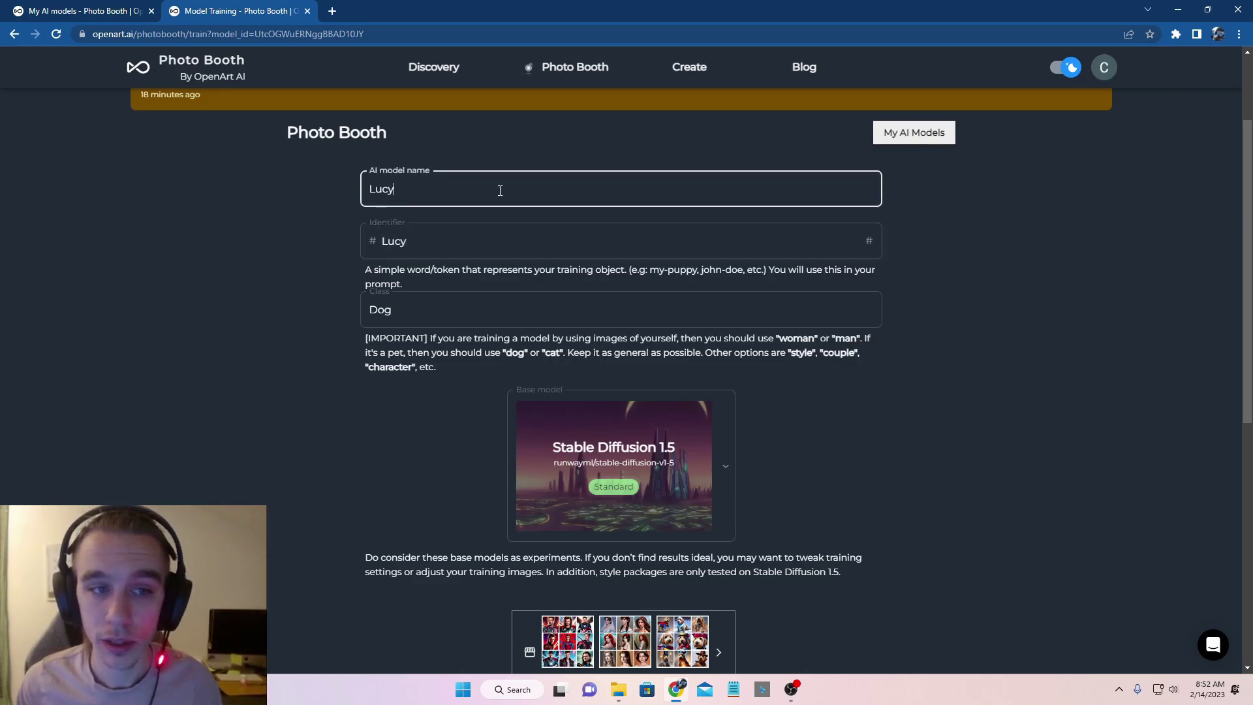
key("BackSpace")
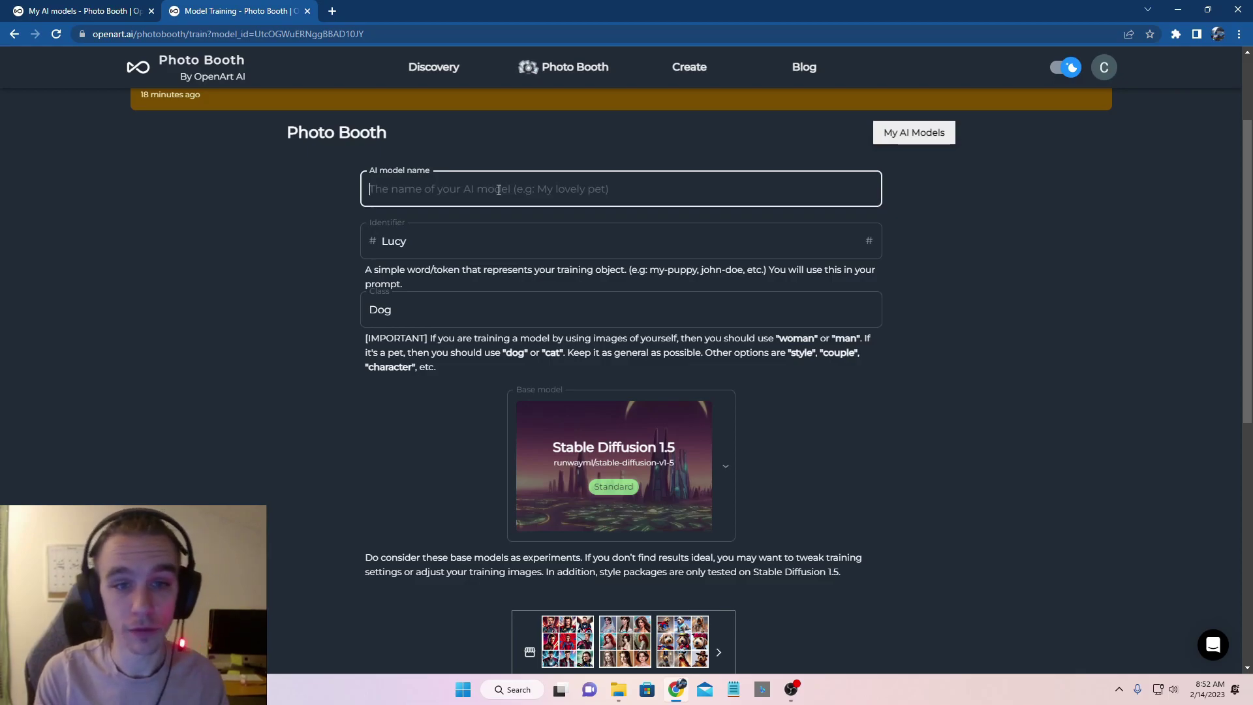
type("My ")
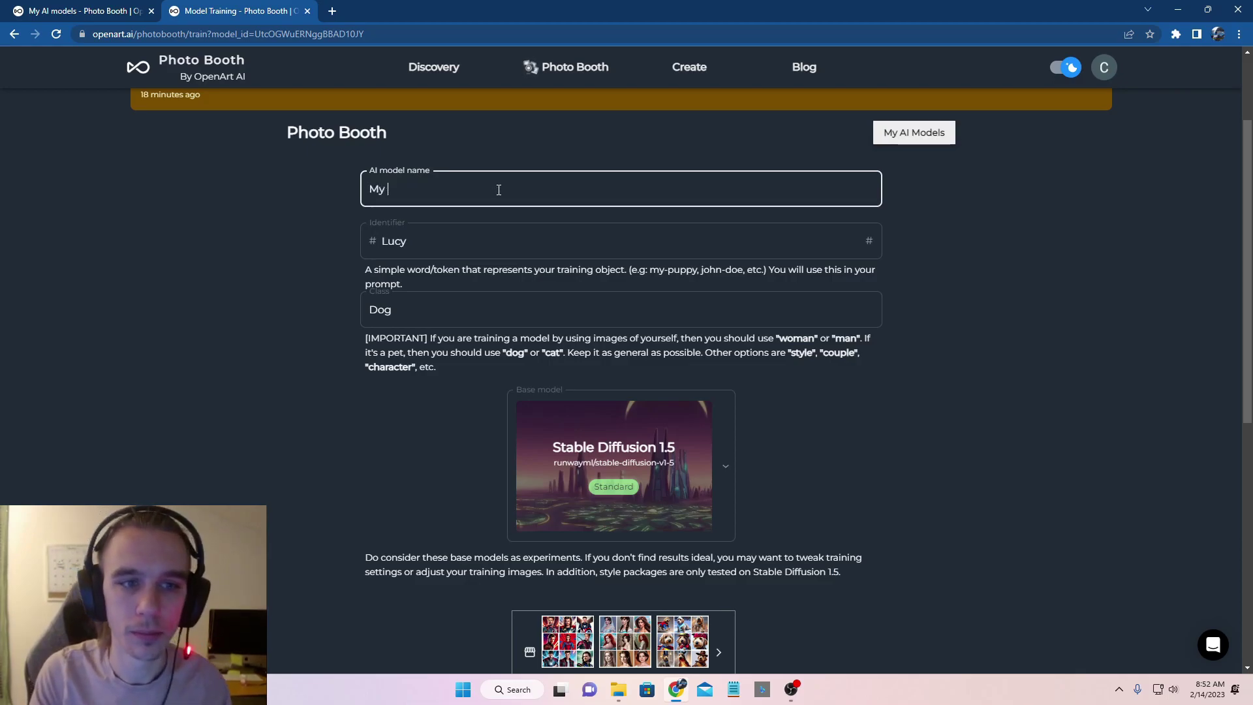
type("Couch Potoato")
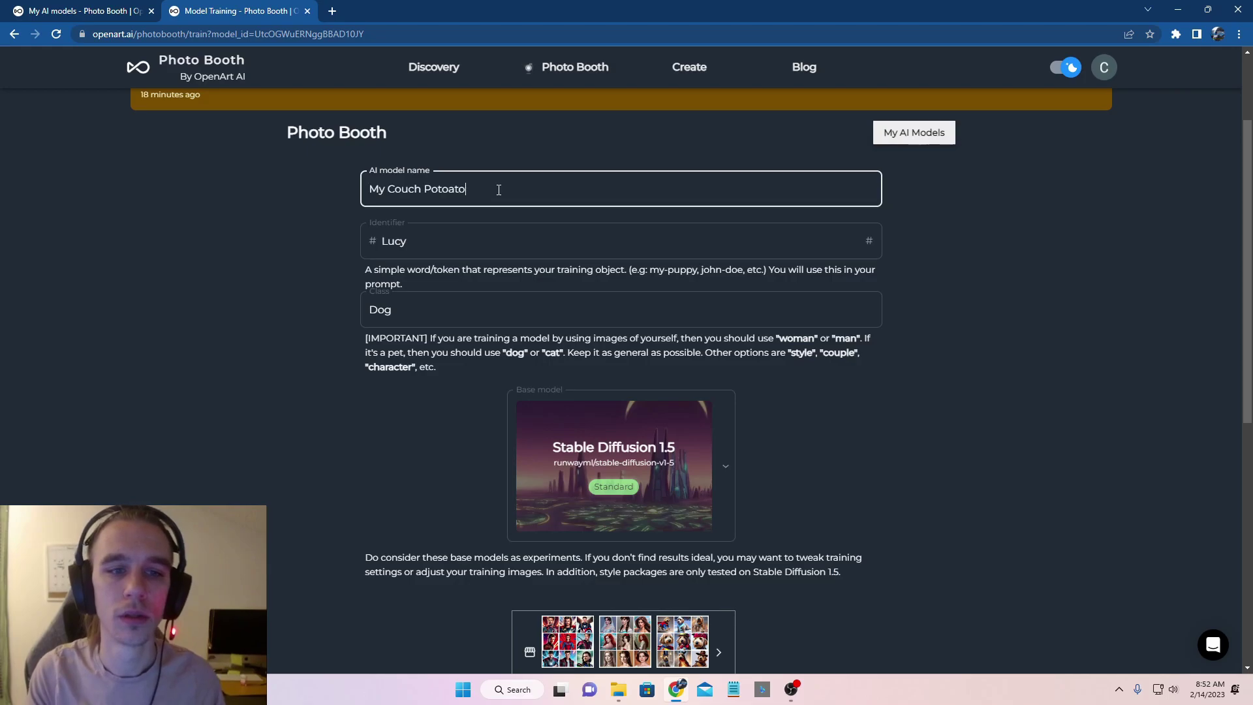
type("t")
key("BackSpace")
type("tato")
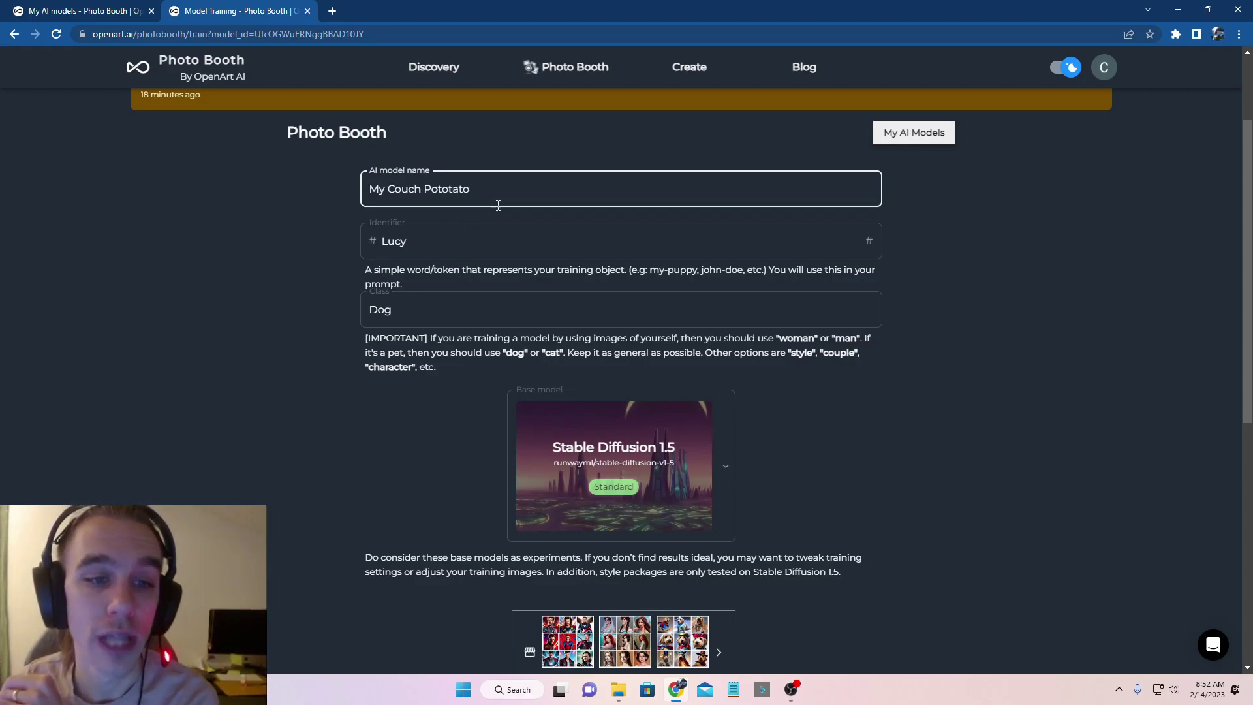
key("Left")
key("Left")
key("Left")
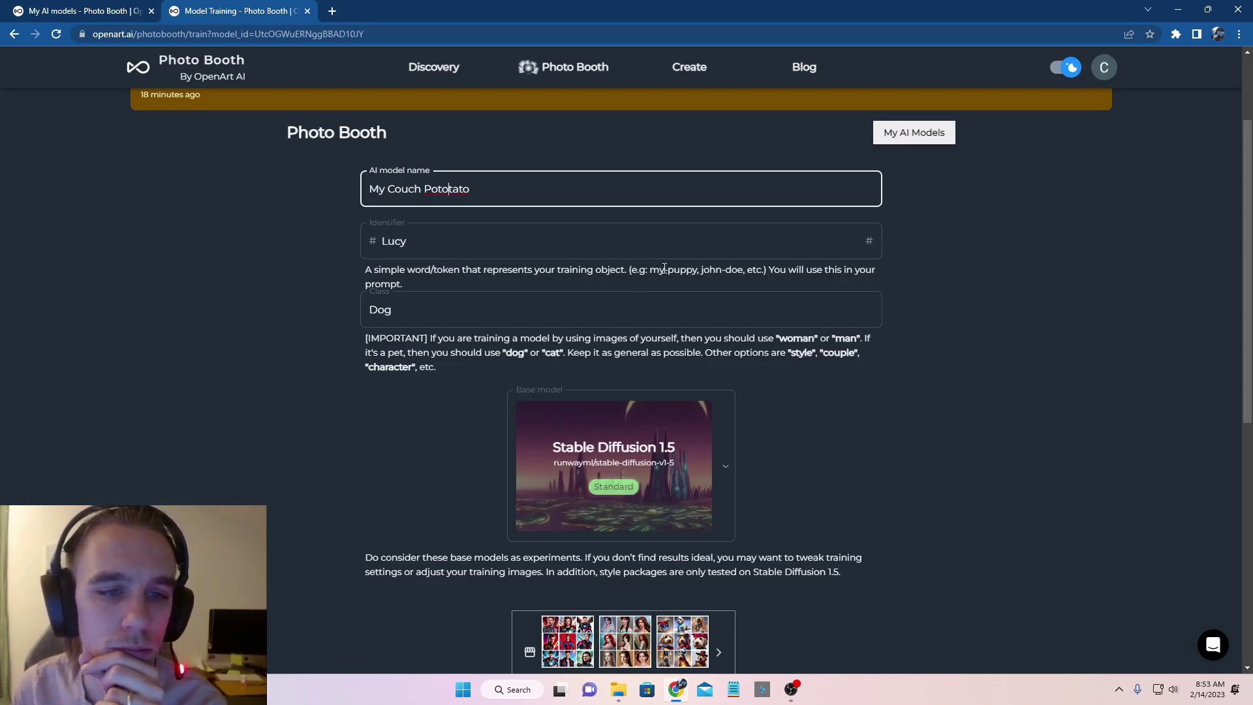
key("BackSpace")
key("BackSpace")
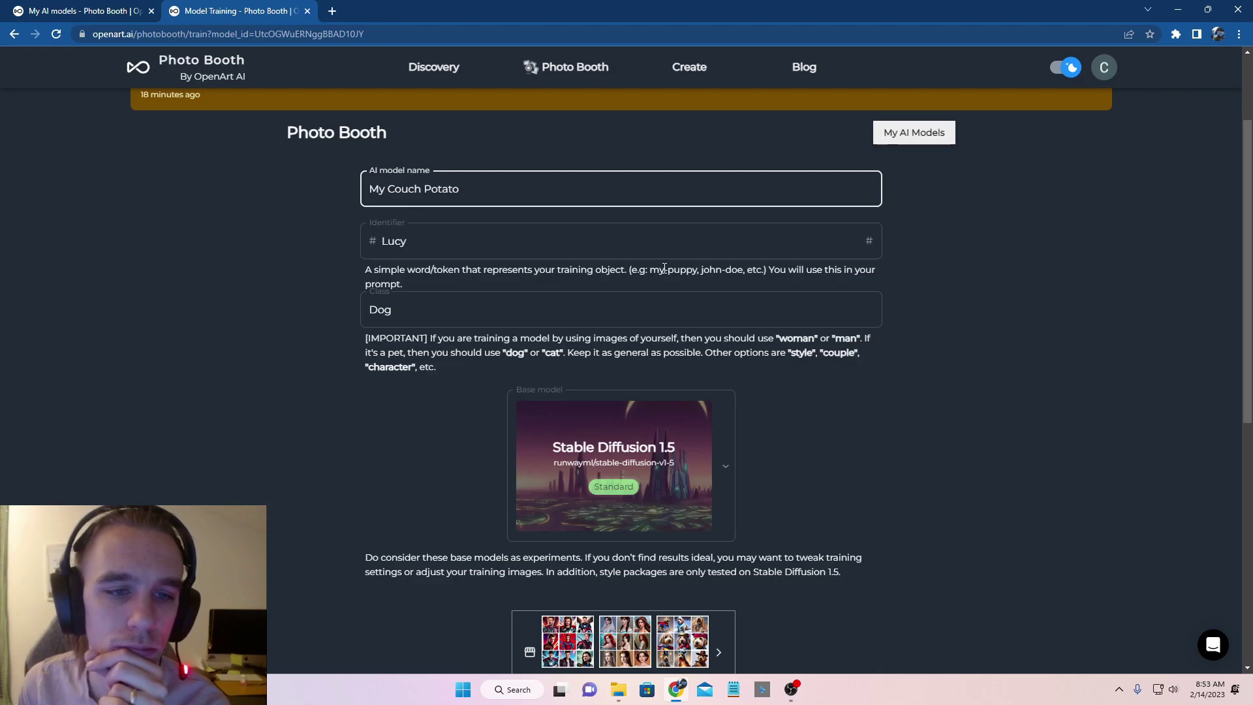
left_click(976, 446)
Highlight the IMPORTANT note about classes below the Class field.
left_click(653, 310)
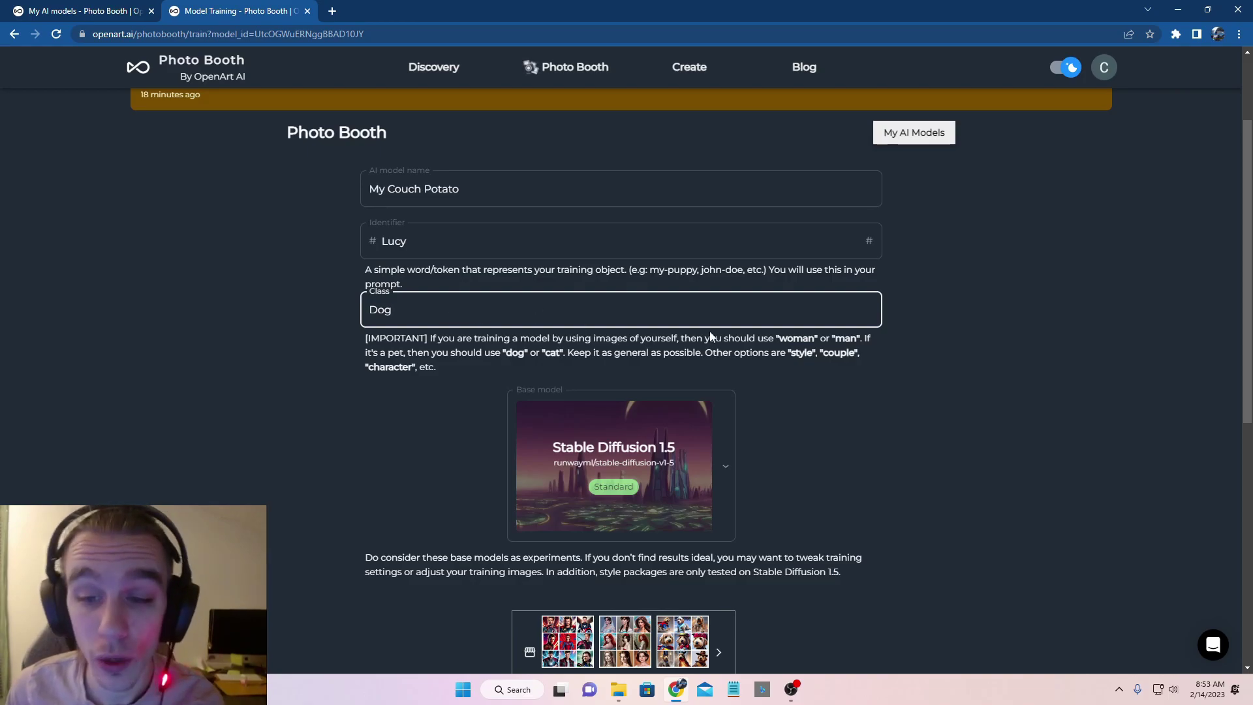
left_click_drag(754, 338, 859, 357)
left_click(871, 355)
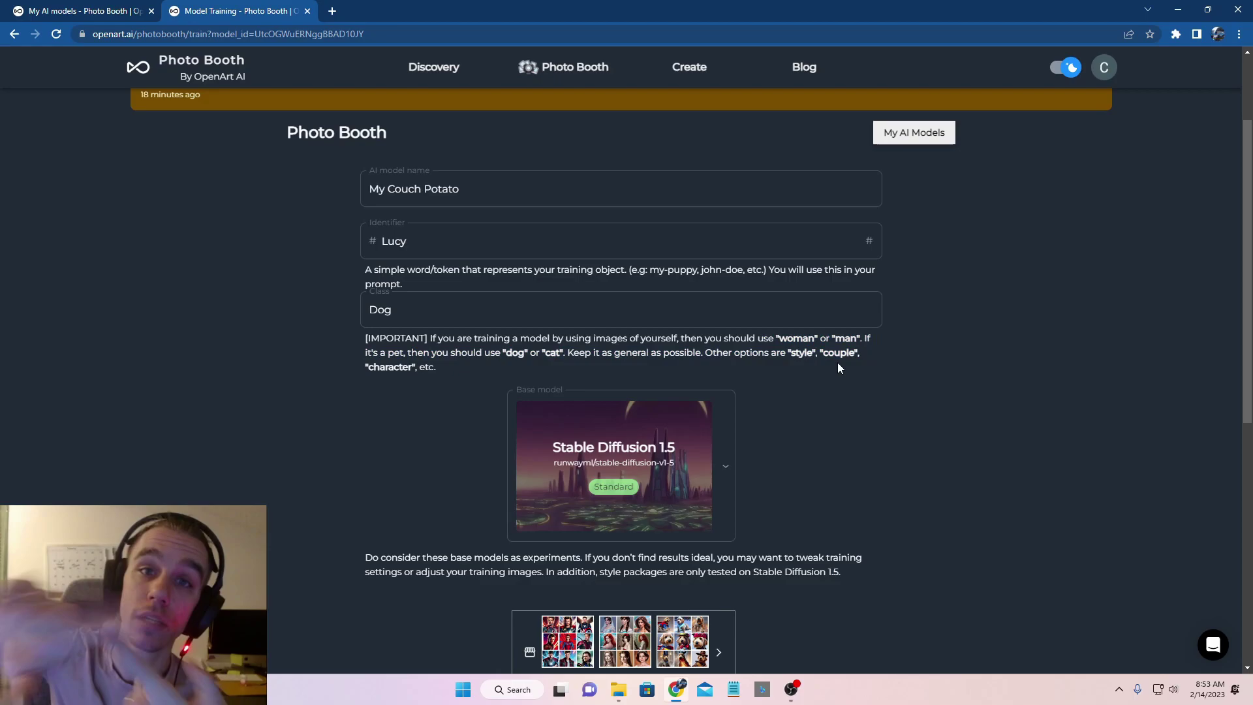
Scroll down to the Image guidelines, upload drop zone and Start Training button.
scroll(772, 410, "down", 5)
scroll(769, 399, "up", 4)
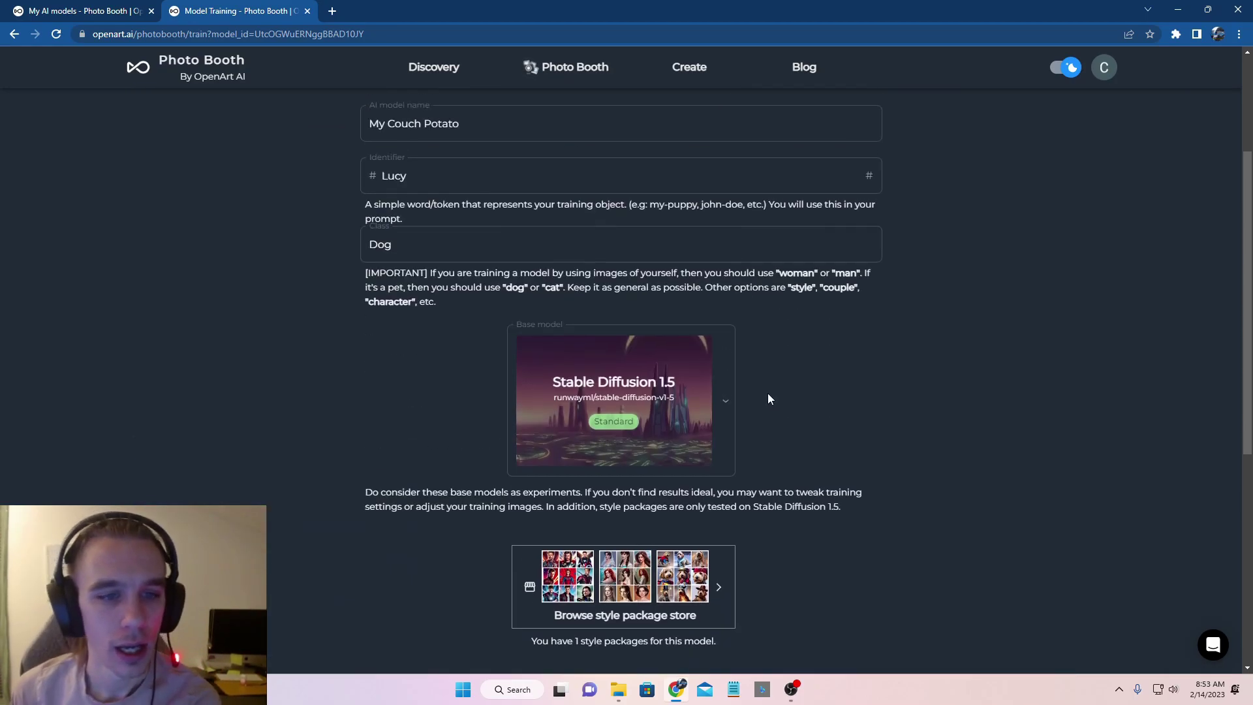
scroll(437, 303, "down", 2)
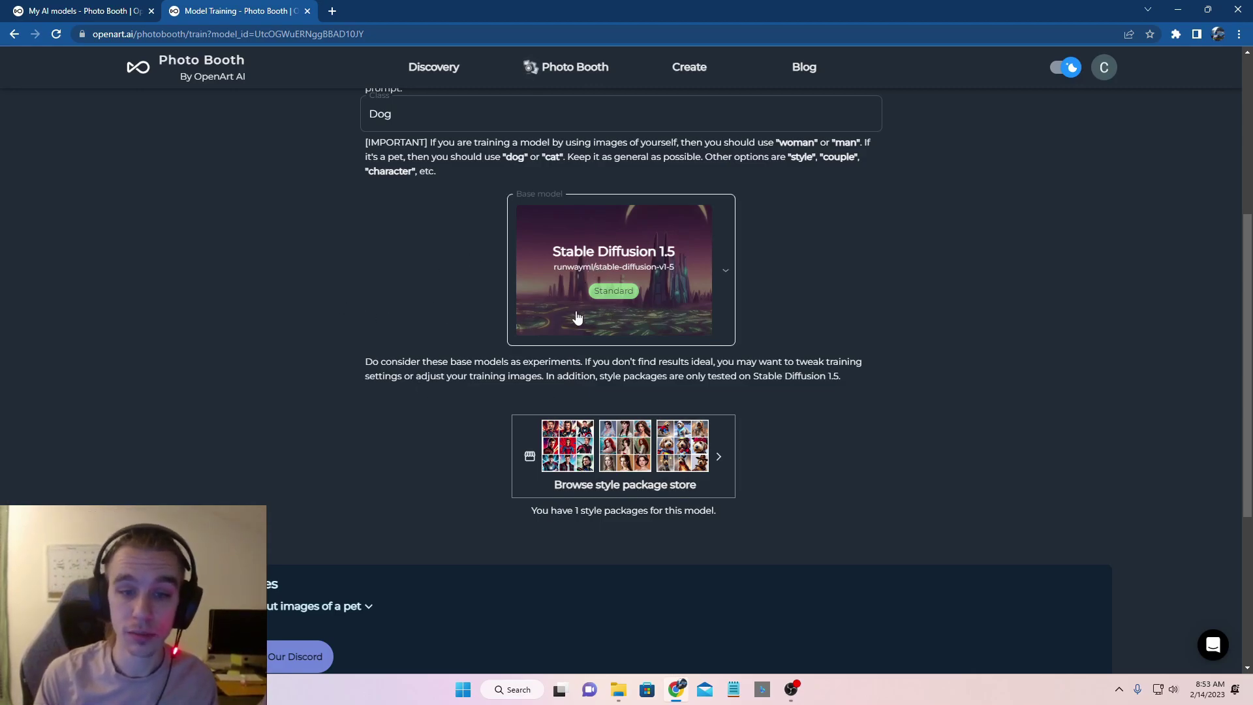
scroll(522, 361, "down", 5)
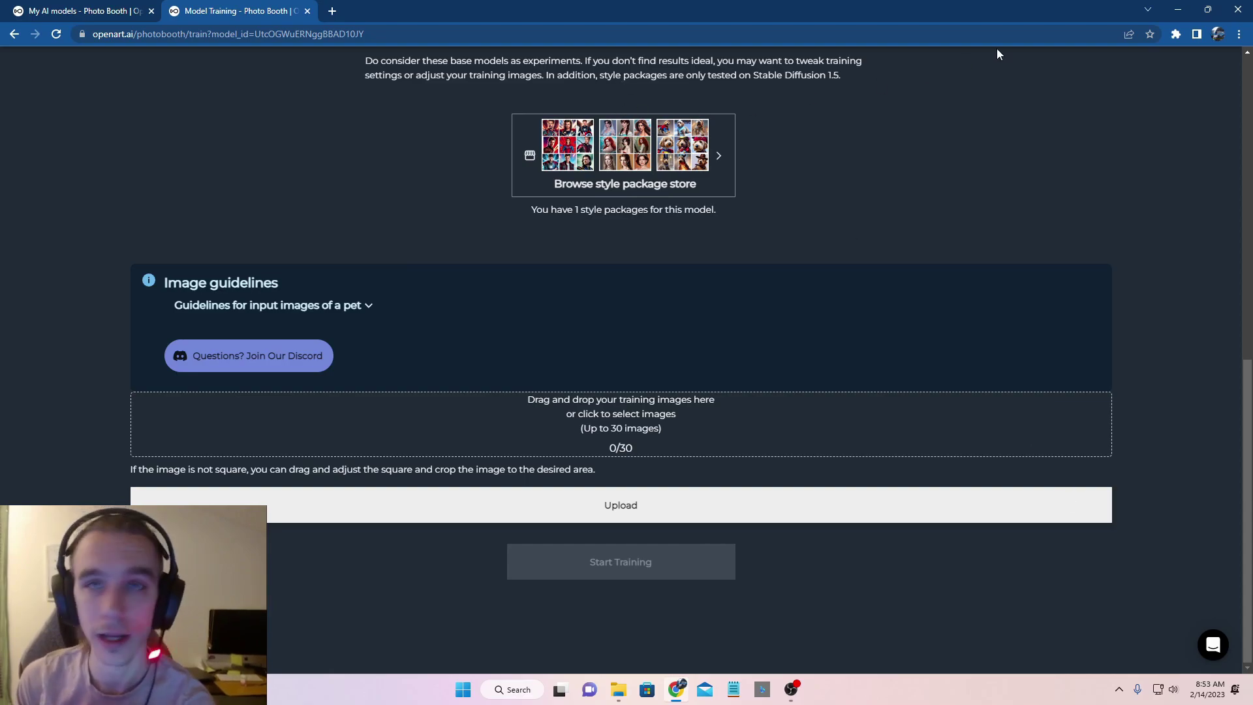
Drag the 15 German shepherd photos from the desktop into the training upload area.
left_click(1208, 9)
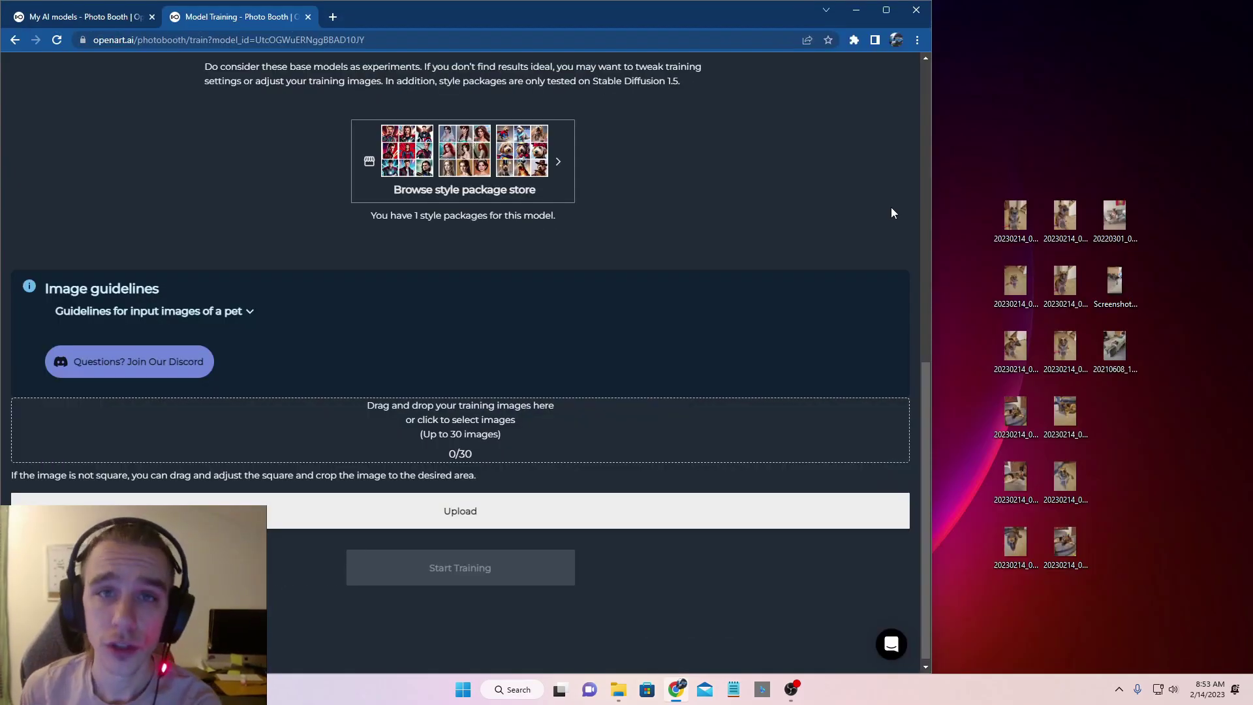
left_click(960, 83)
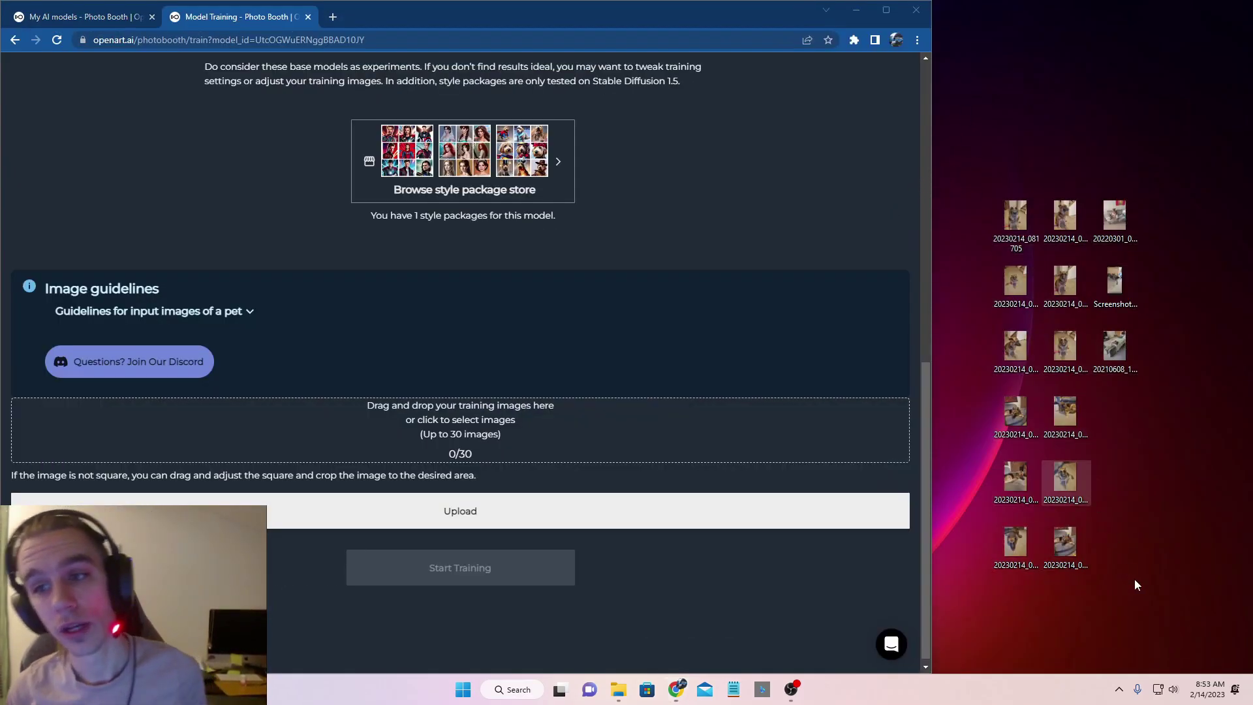
left_click_drag(1004, 175, 1175, 597)
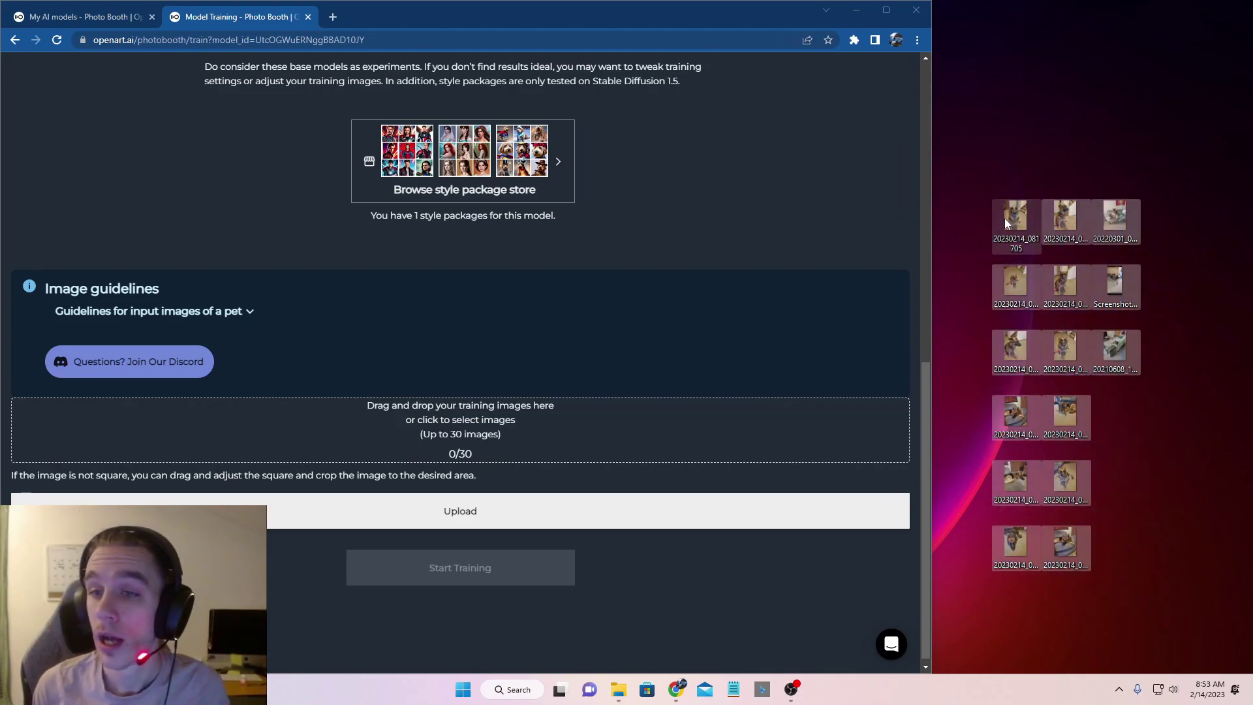
left_click_drag(1022, 271, 528, 416)
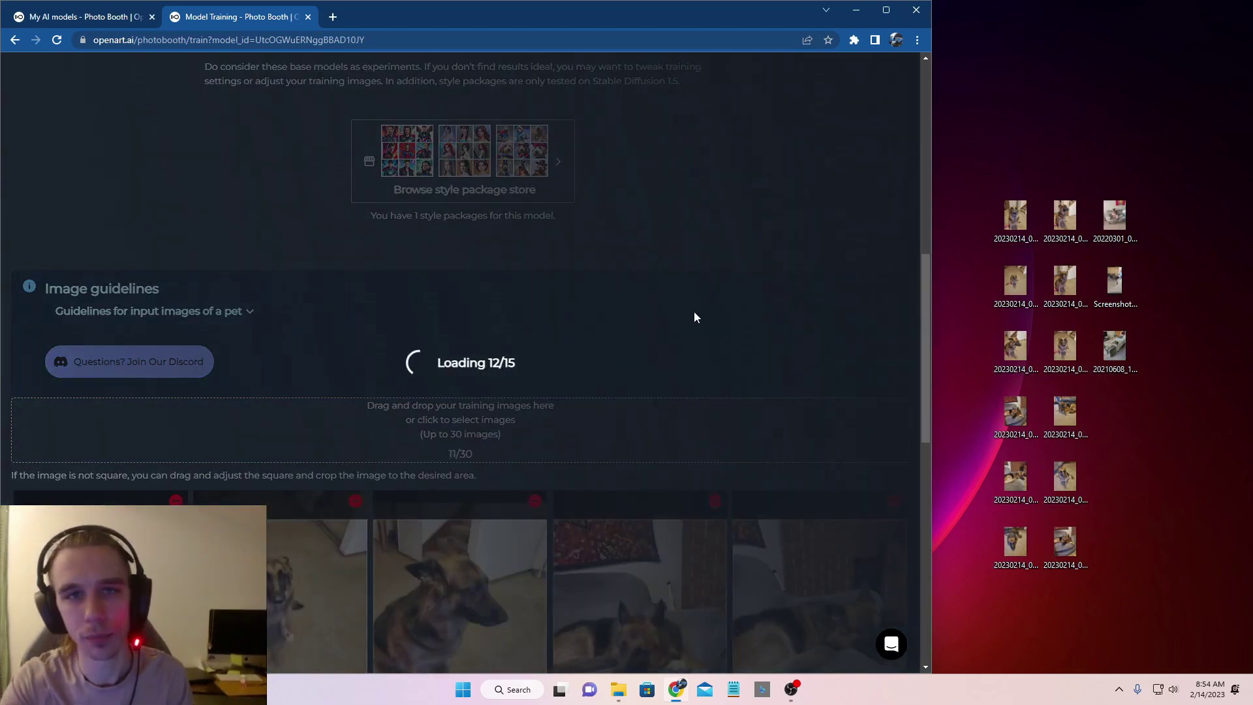
scroll(529, 281, "down", 2)
scroll(520, 232, "down", 2)
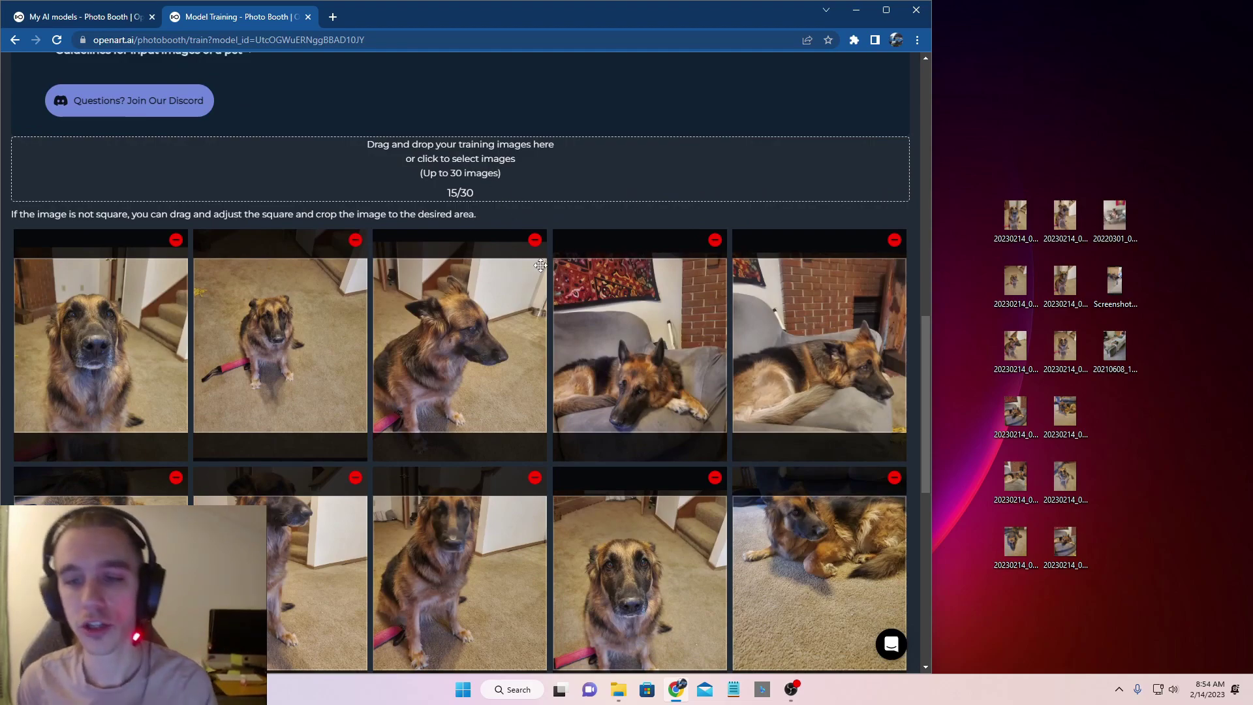
Recentre the square crops of the upper rows of dog photos on the dog.
left_click_drag(799, 326, 804, 309)
left_click_drag(638, 378, 634, 351)
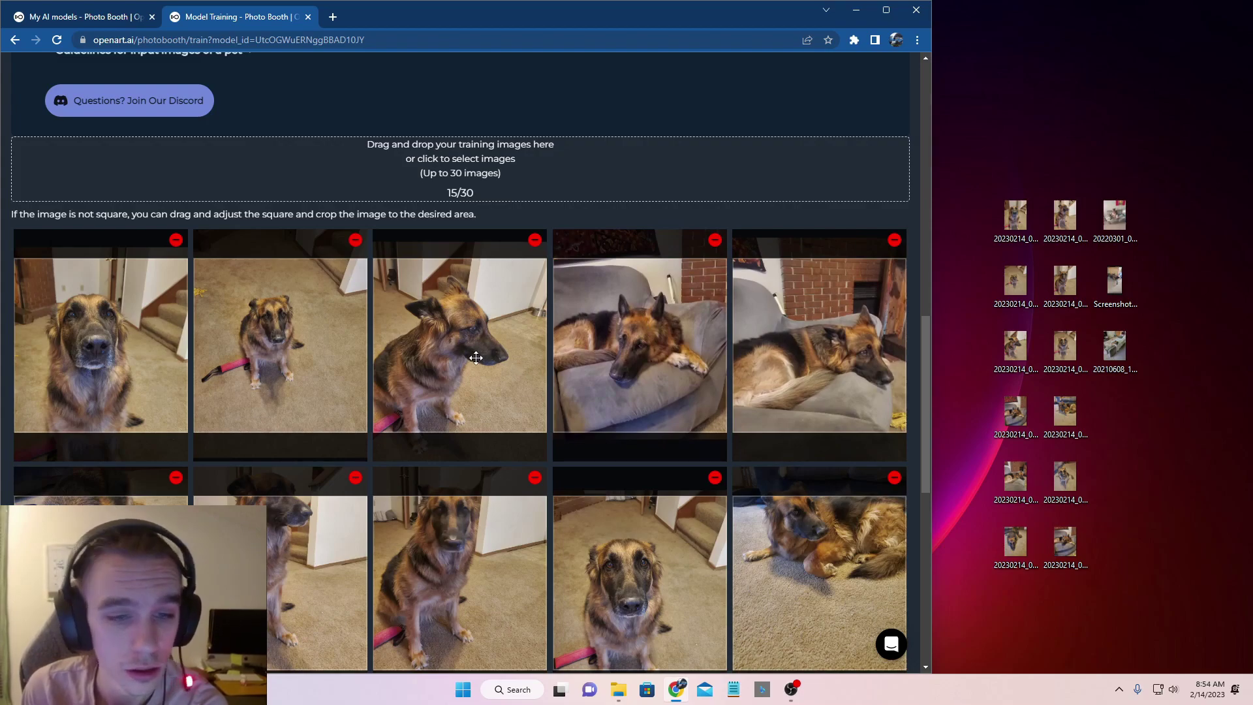
left_click_drag(302, 329, 294, 347)
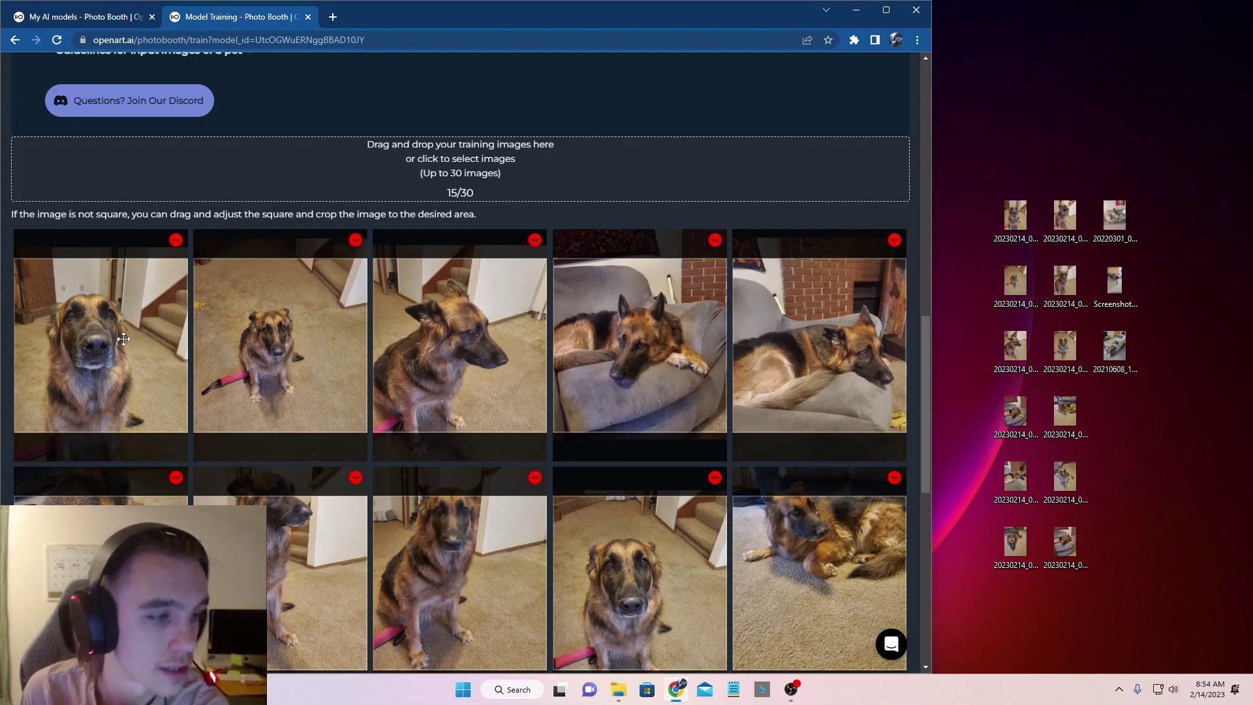
left_click_drag(123, 339, 101, 425)
scroll(234, 456, "down", 2)
left_click_drag(316, 487, 299, 529)
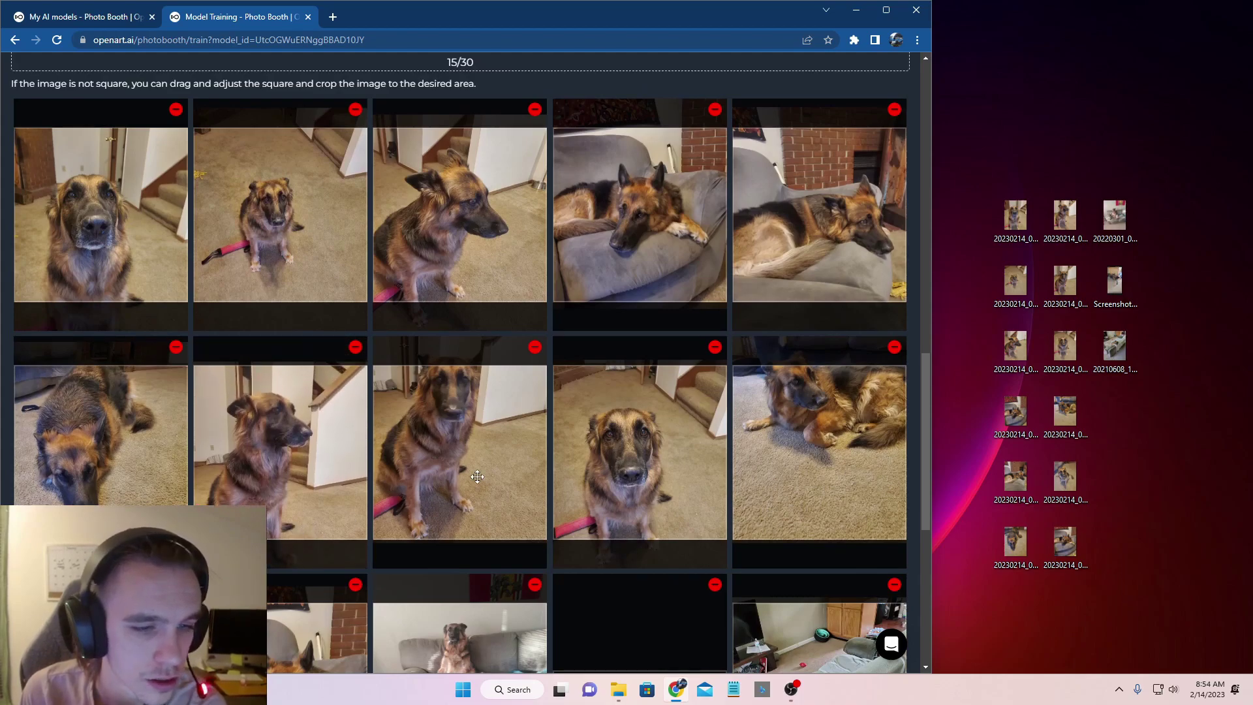
left_click_drag(476, 476, 479, 522)
left_click_drag(838, 445, 835, 508)
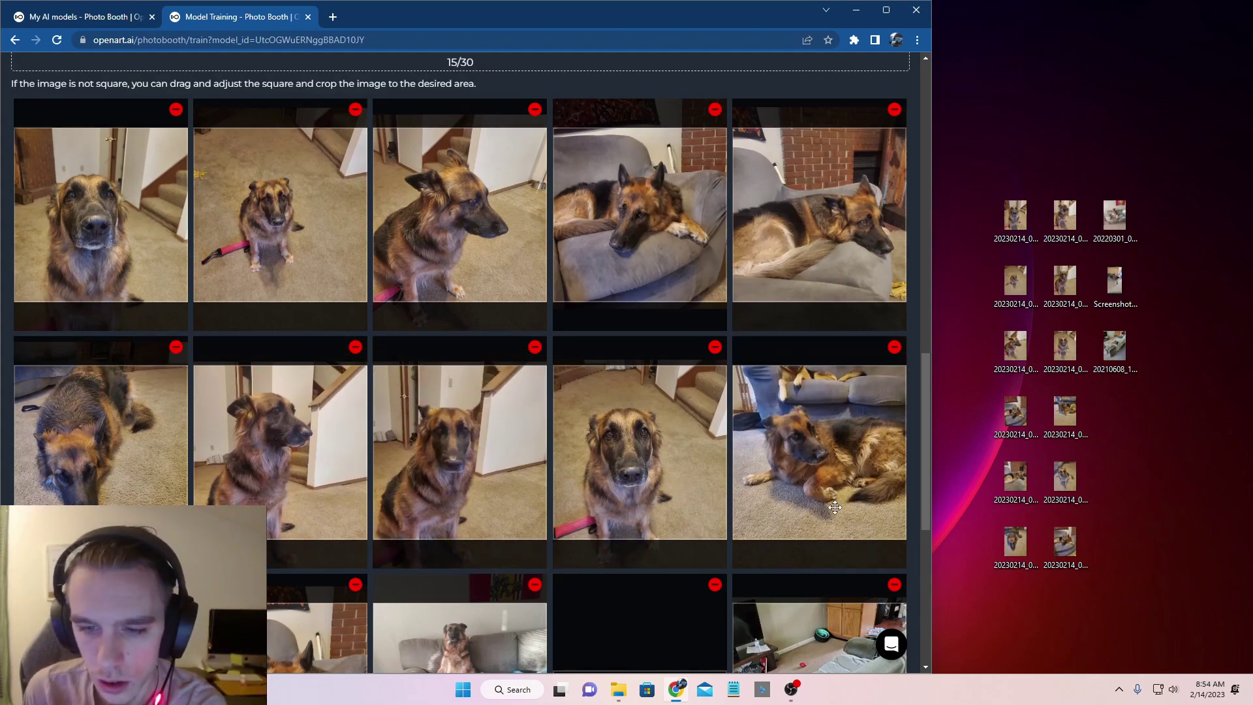
Reframe the five bottom-row photos' crops around the dog.
scroll(835, 508, "down", 3)
left_click_drag(101, 491, 103, 516)
left_click_drag(290, 515, 306, 532)
left_click_drag(447, 493, 487, 516)
left_click_drag(646, 548, 671, 539)
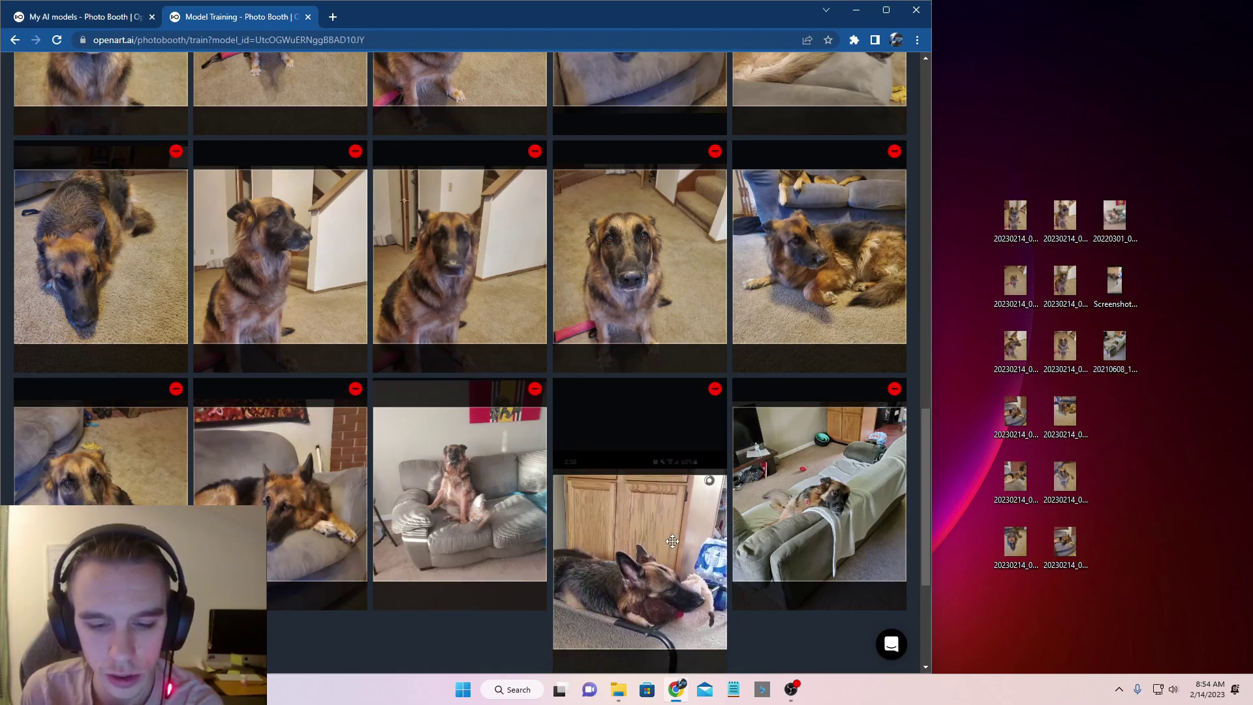
left_click_drag(825, 461, 829, 480)
scroll(653, 425, "up", 15)
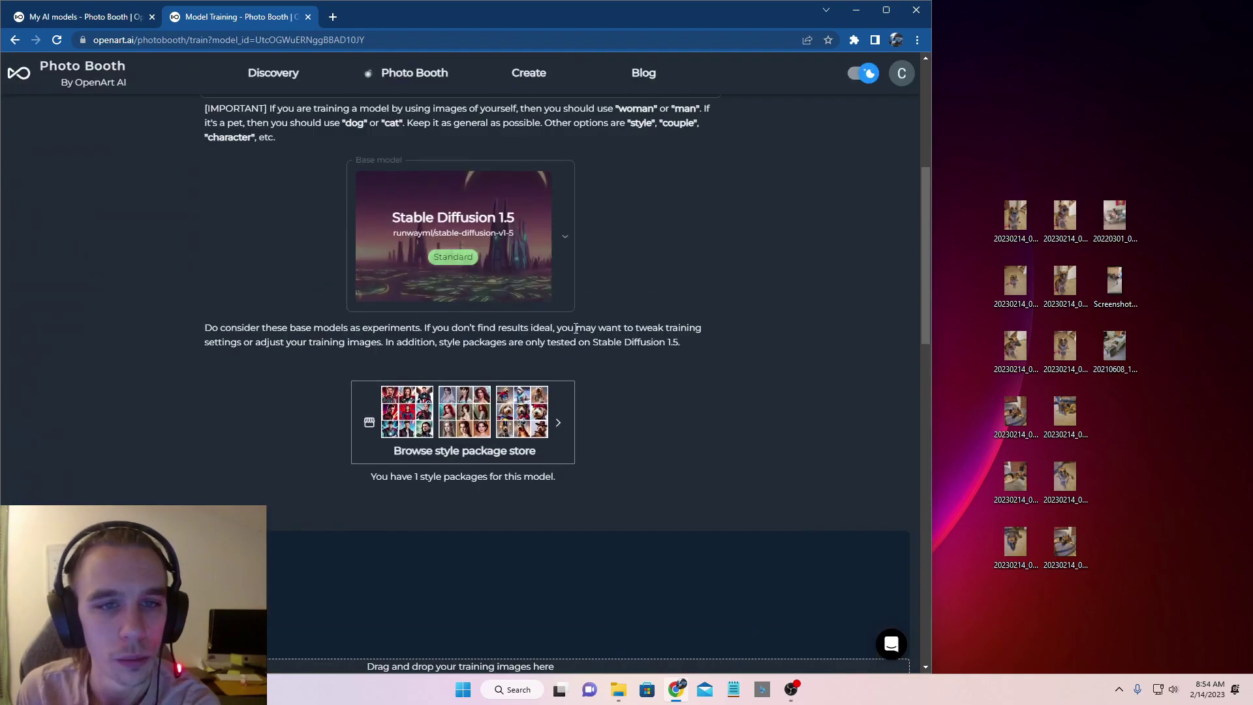
scroll(562, 352, "down", 3)
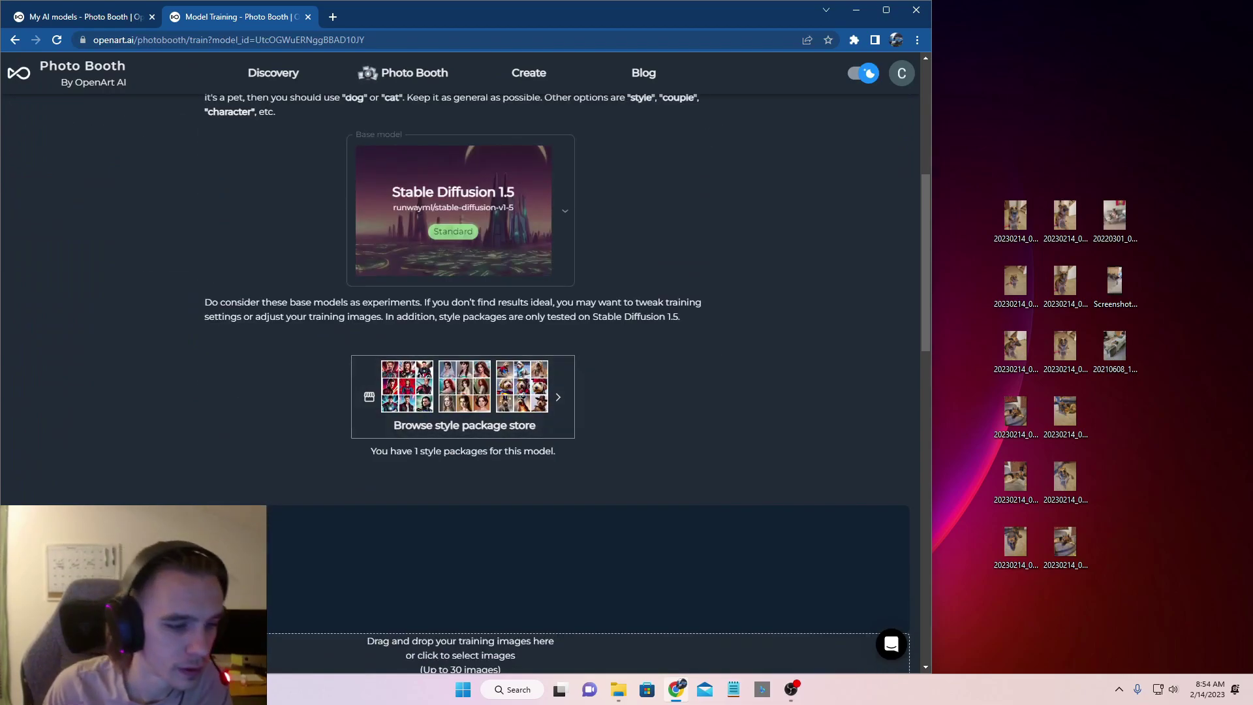
scroll(548, 380, "down", 2)
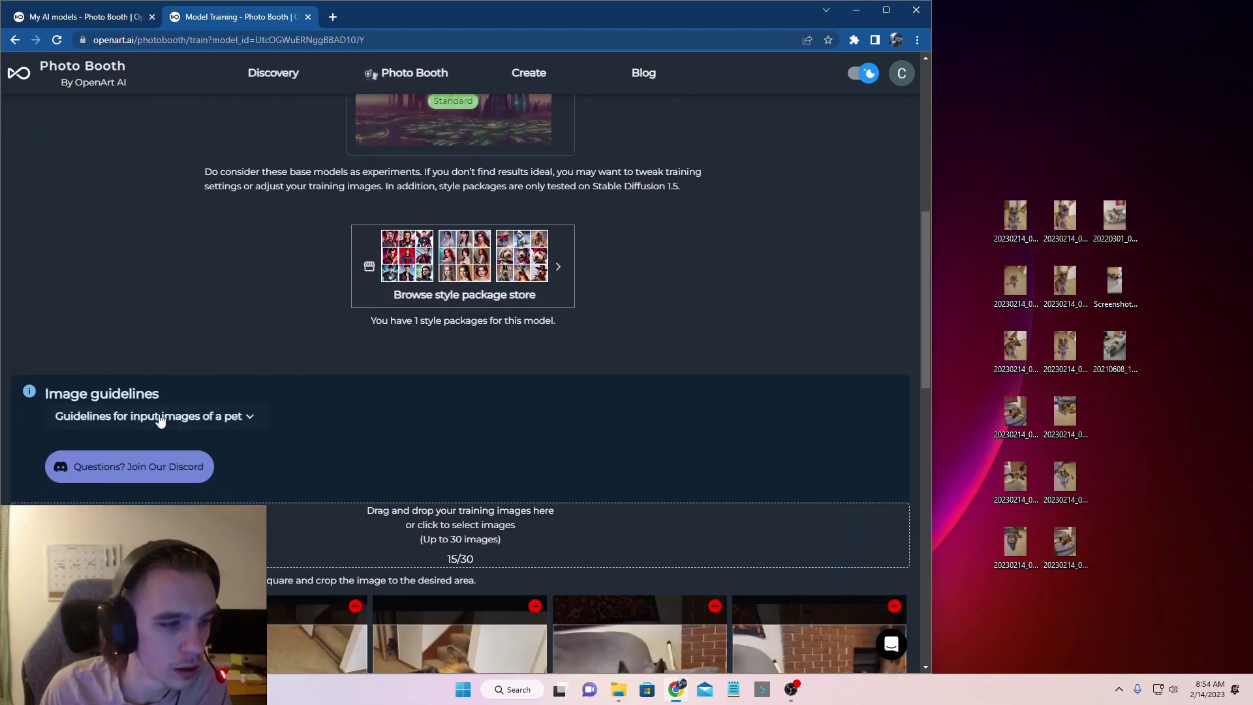
Expand the pet input-image guidelines and highlight the photo-count rule.
left_click(163, 415)
scroll(316, 465, "down", 3)
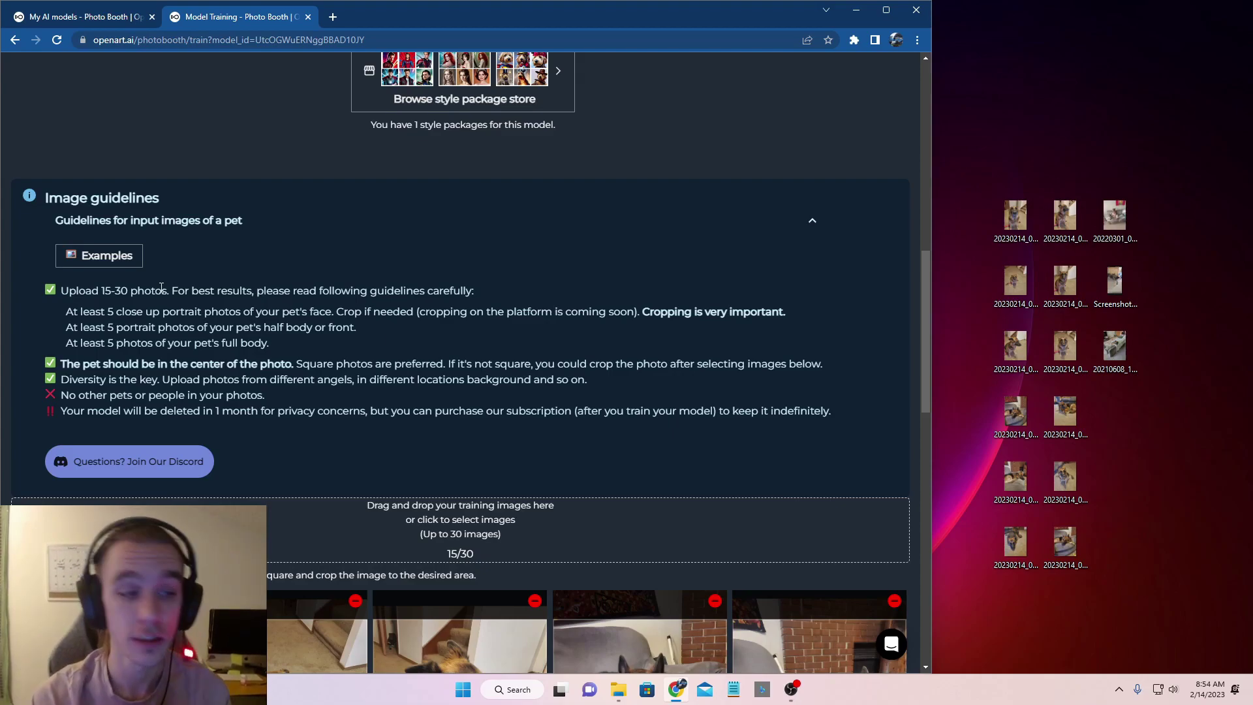
left_click(161, 288)
left_click(186, 227)
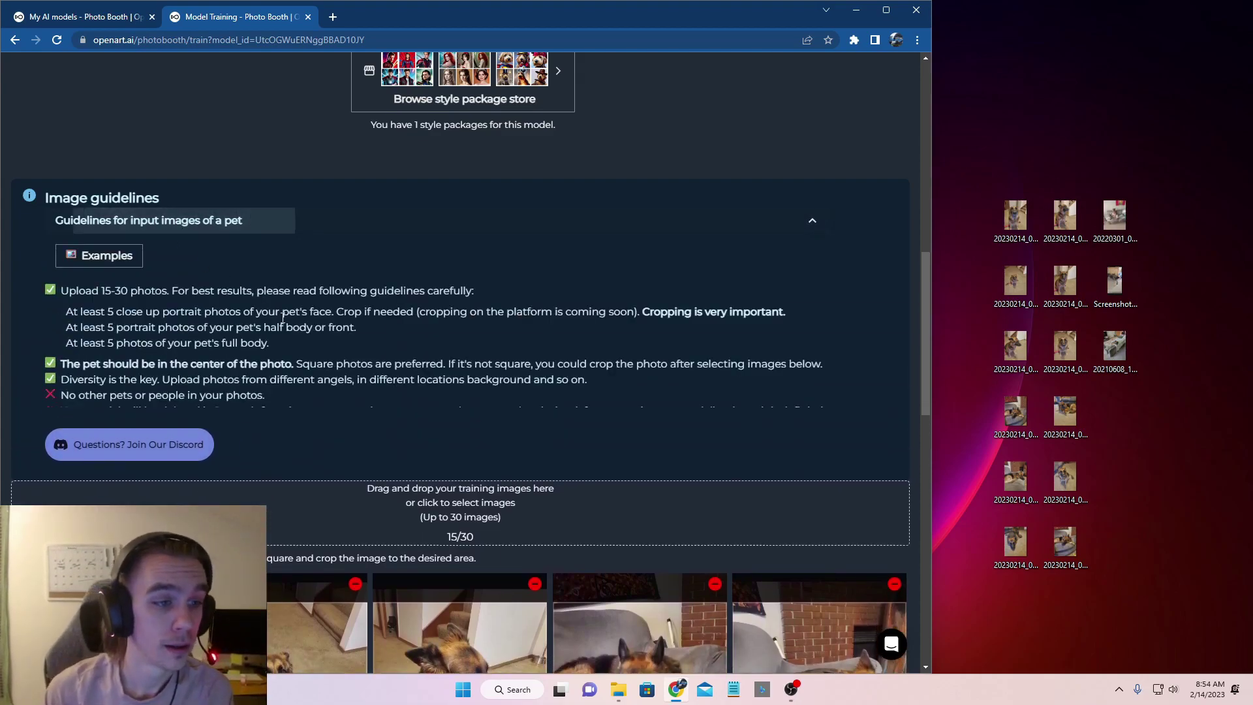
left_click_drag(268, 344, 52, 292)
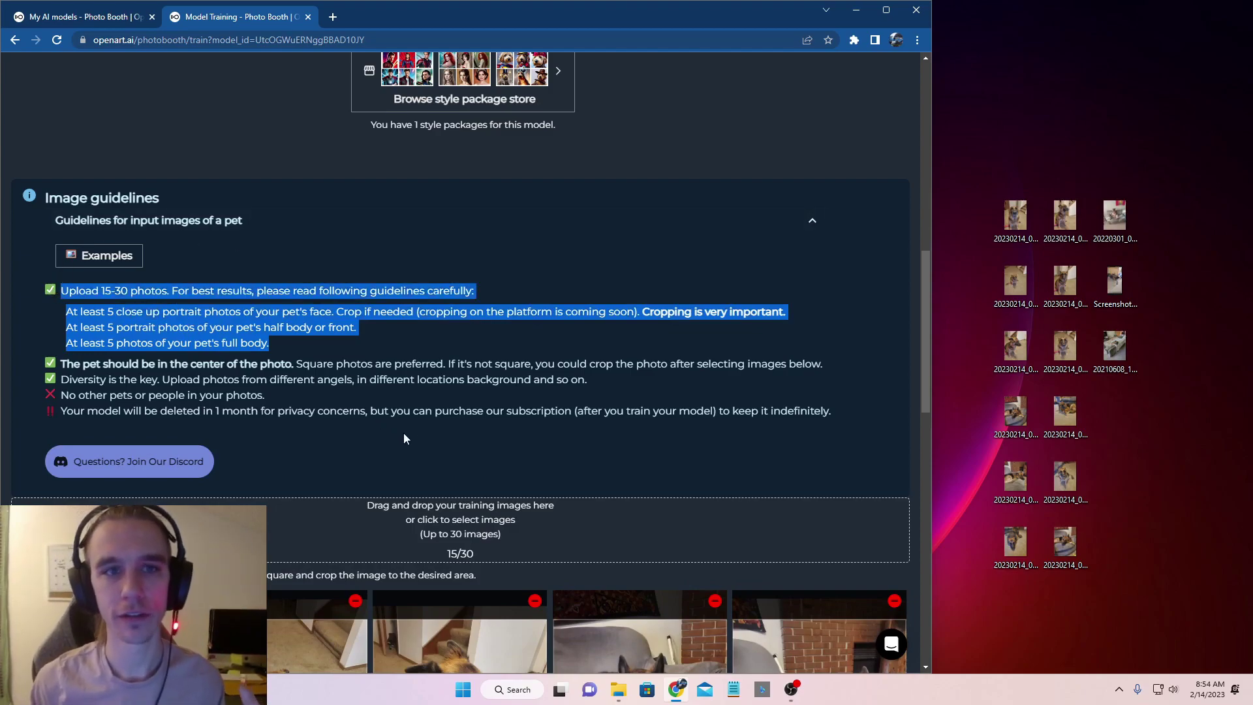
scroll(554, 189, "up", 4)
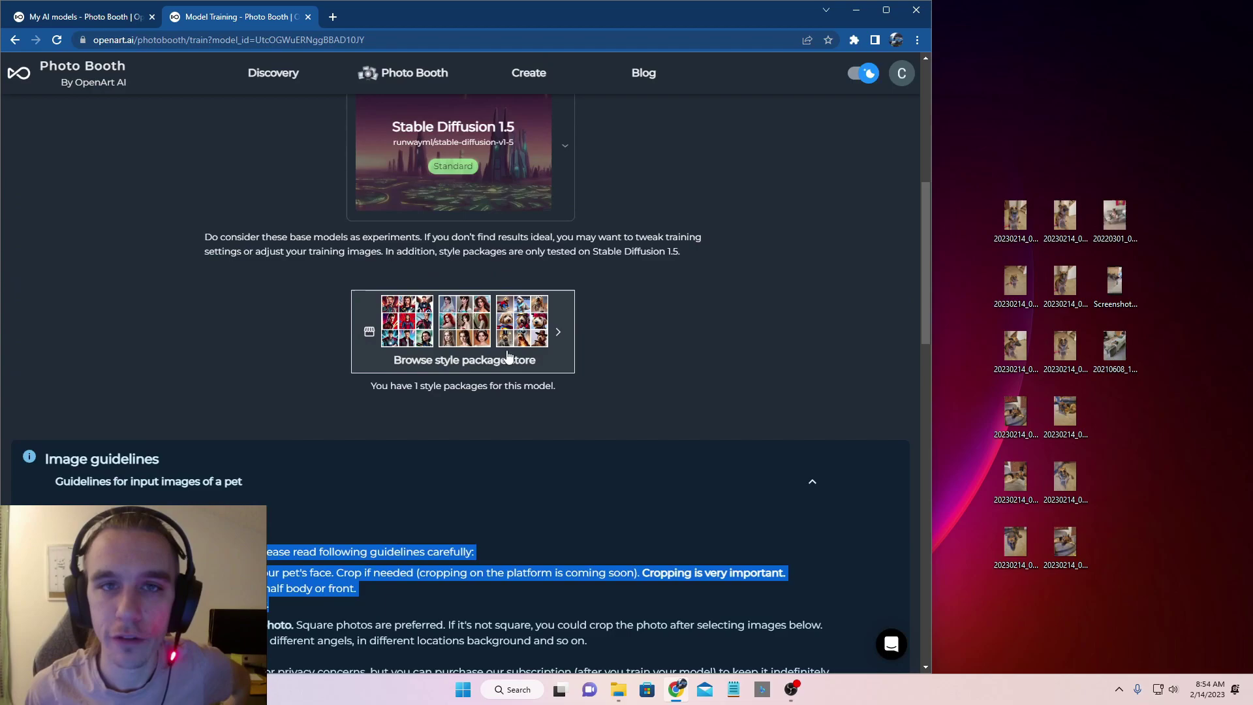
scroll(374, 349, "down", 4)
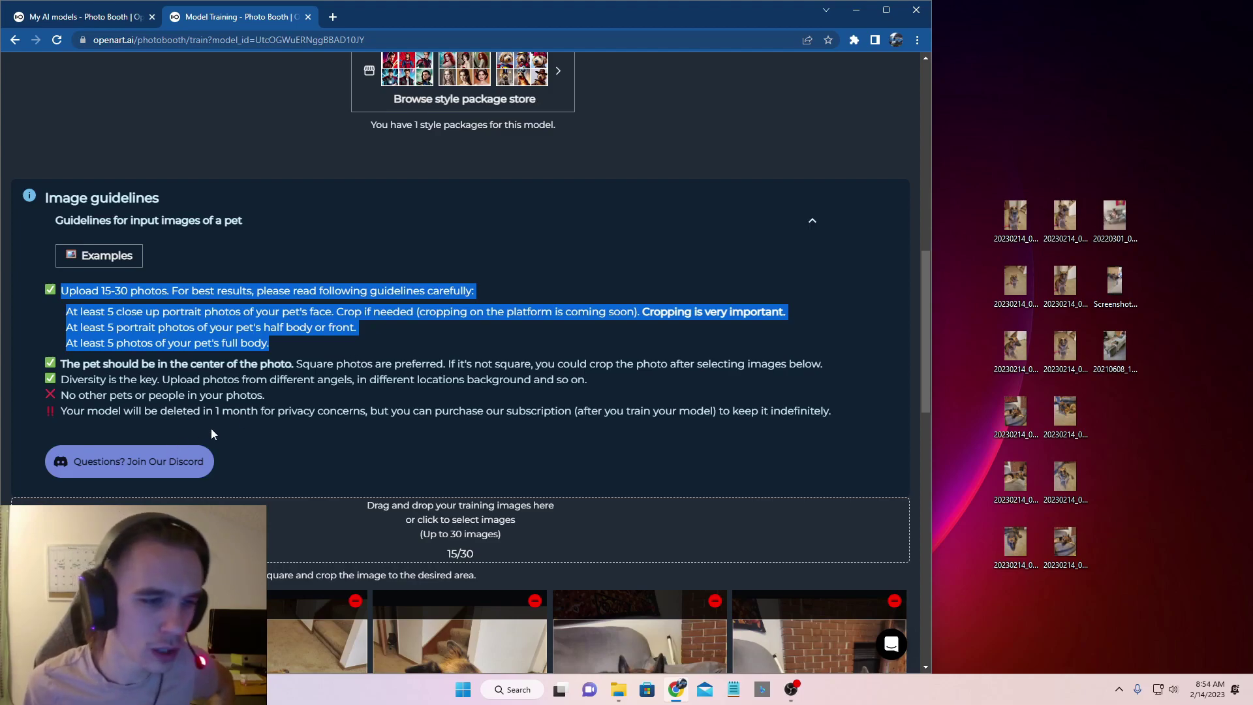
Highlight the guideline about keeping the pet centred in each photo.
left_click(202, 370)
left_click_drag(59, 364, 494, 368)
left_click(493, 366)
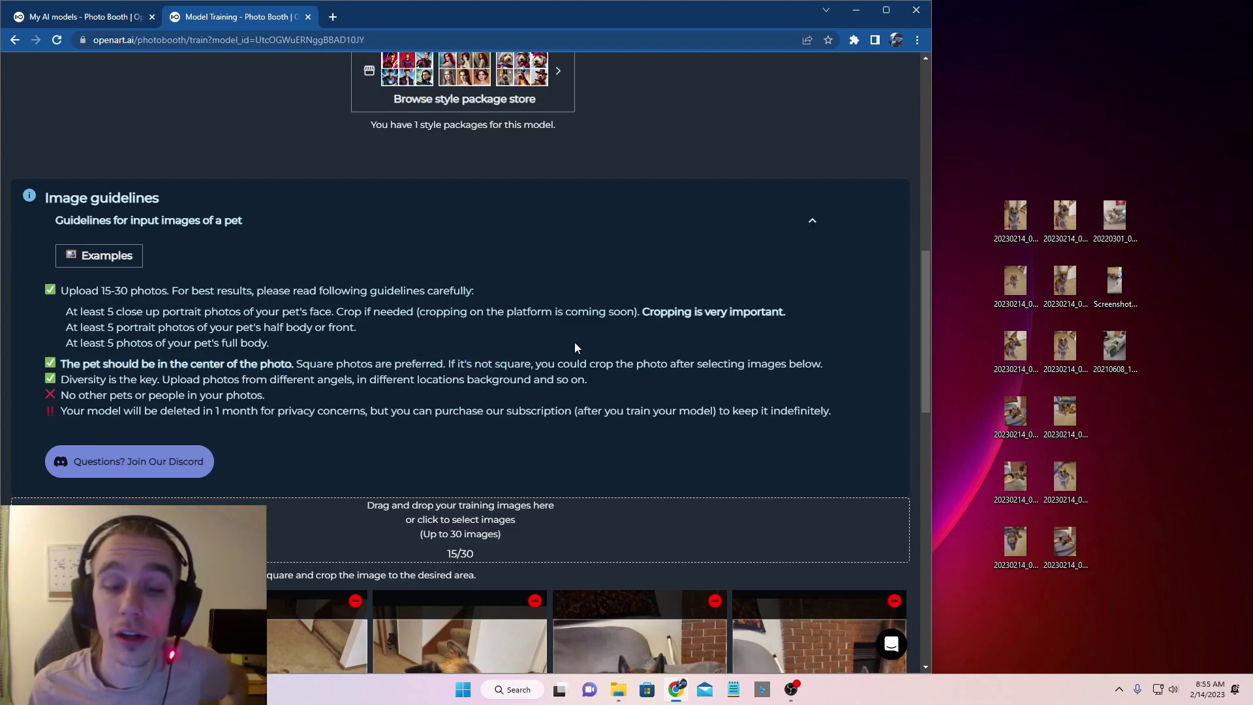
Upload the 15 cropped German shepherd training photos for the My Couch Potato model.
scroll(565, 392, "down", 5)
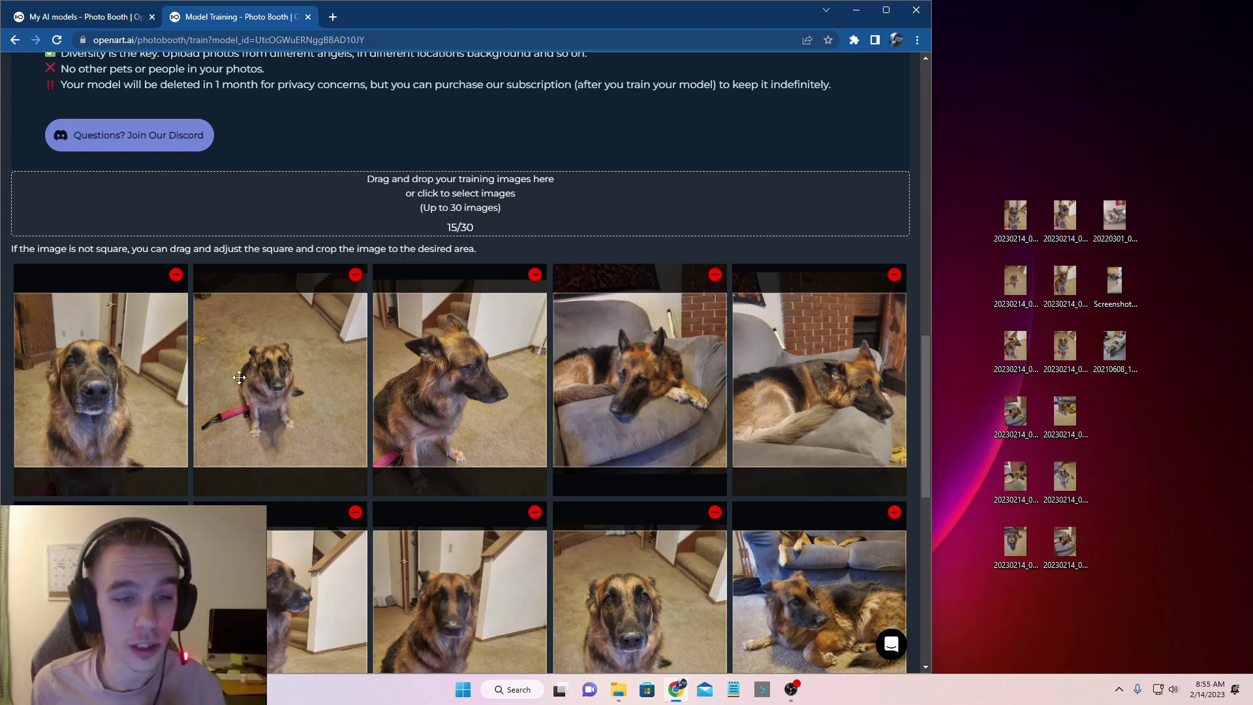
scroll(99, 355, "down", 2)
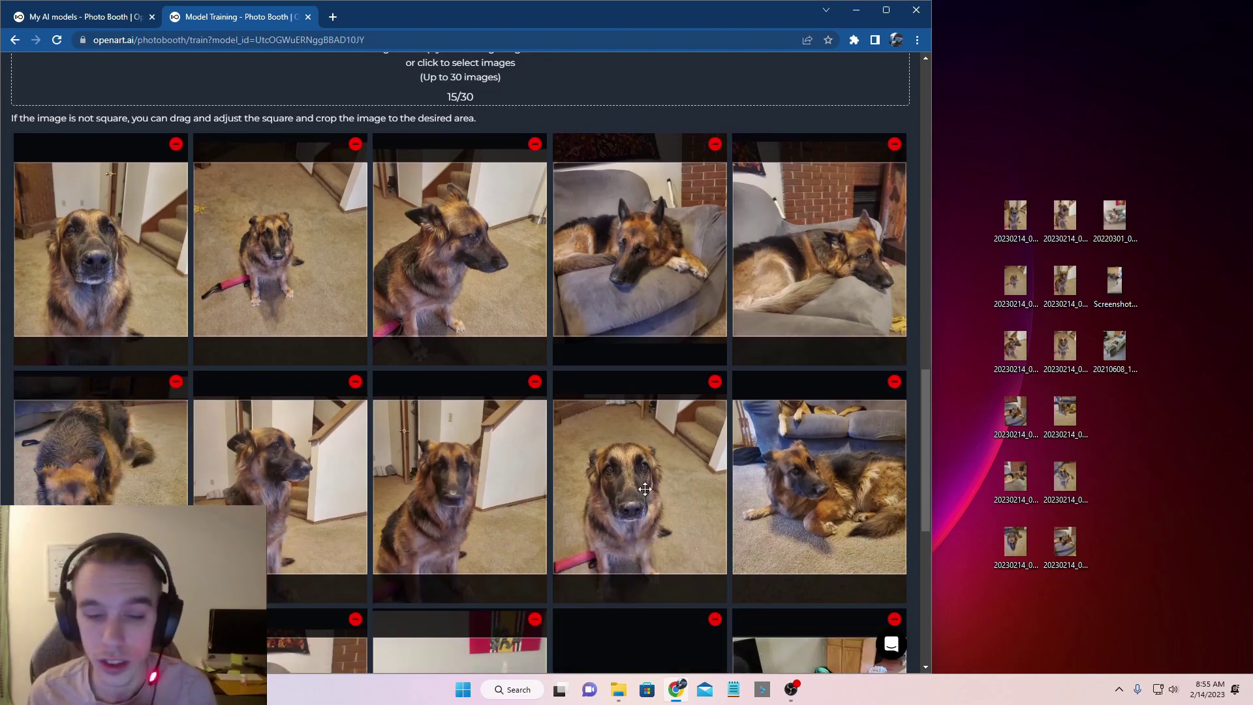
scroll(740, 597, "down", 3)
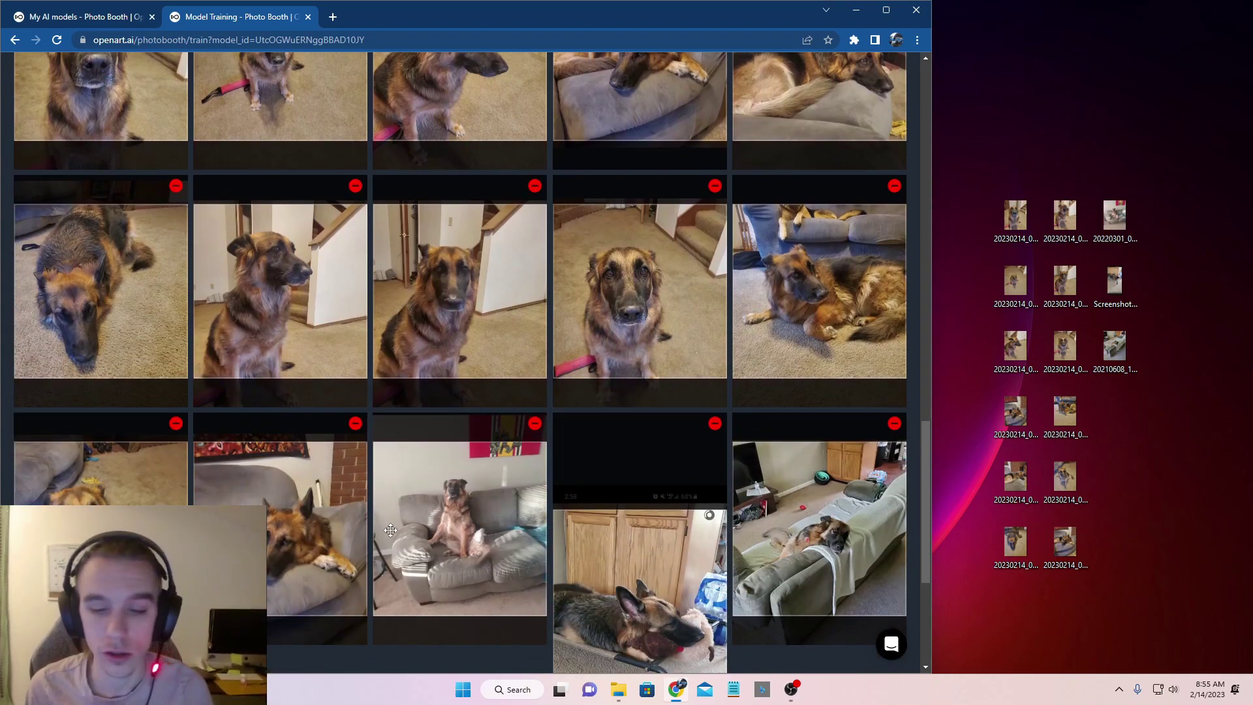
scroll(390, 529, "down", 3)
scroll(638, 529, "up", 12)
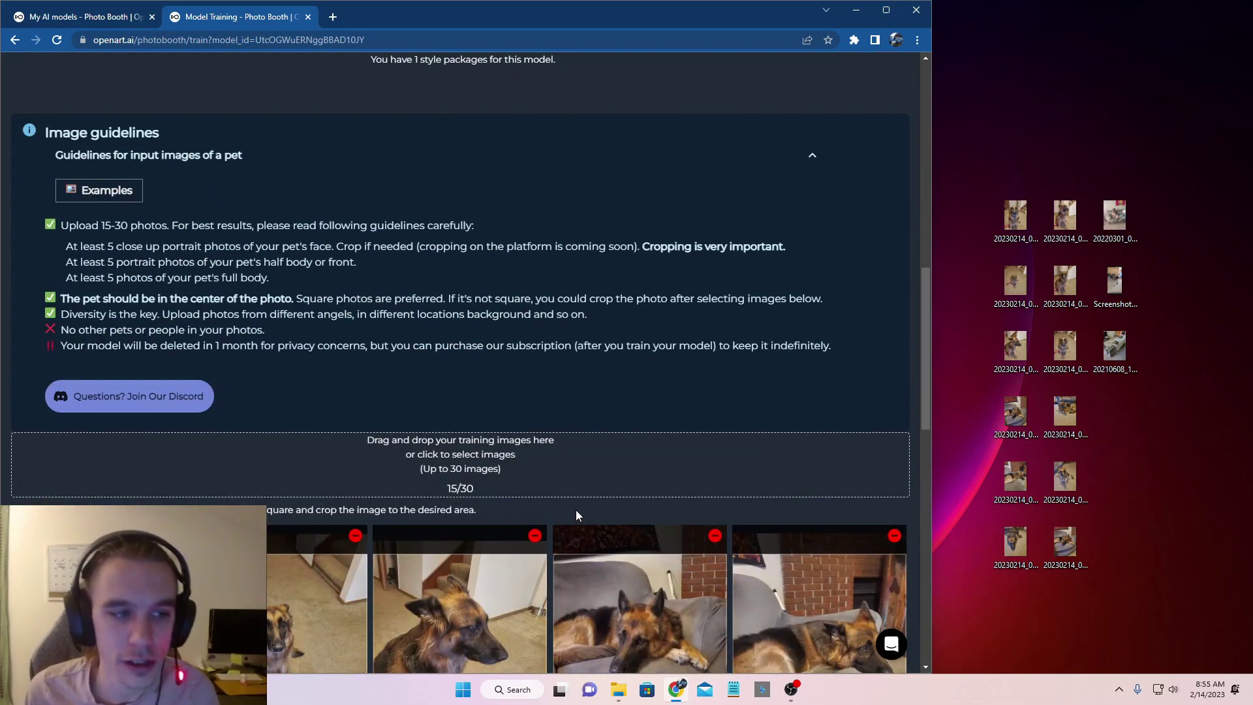
scroll(276, 304, "down", 10)
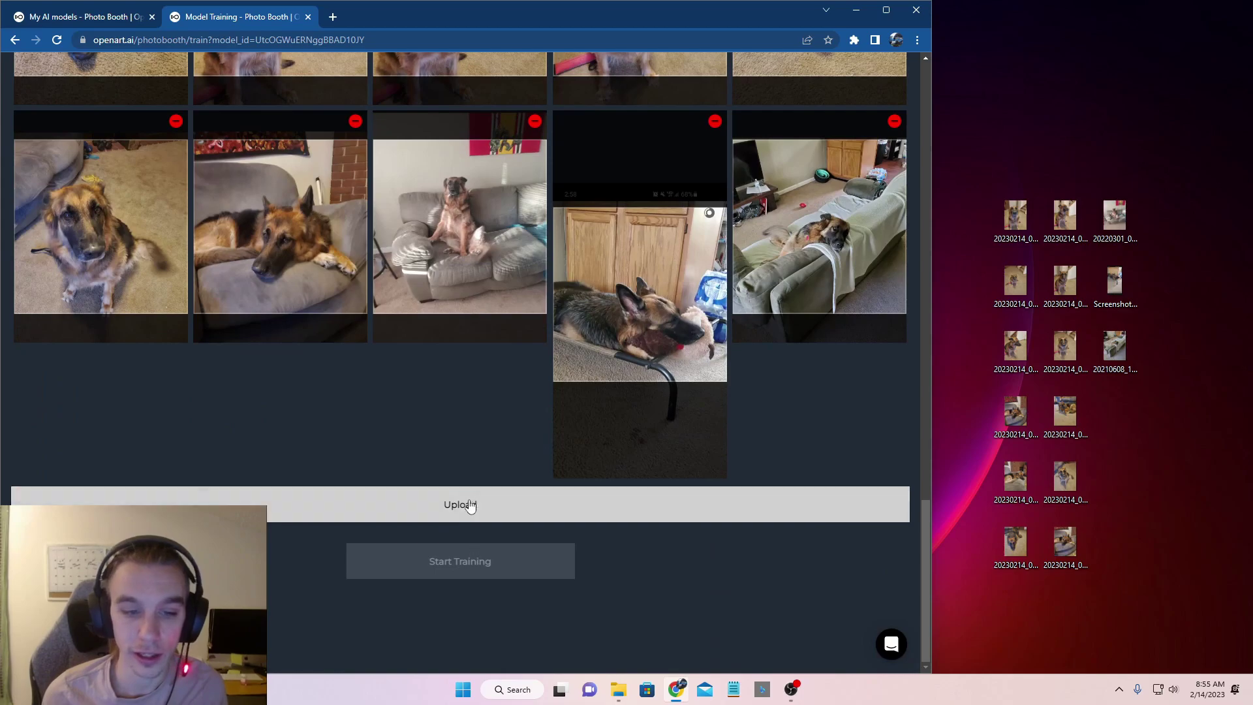
left_click(469, 503)
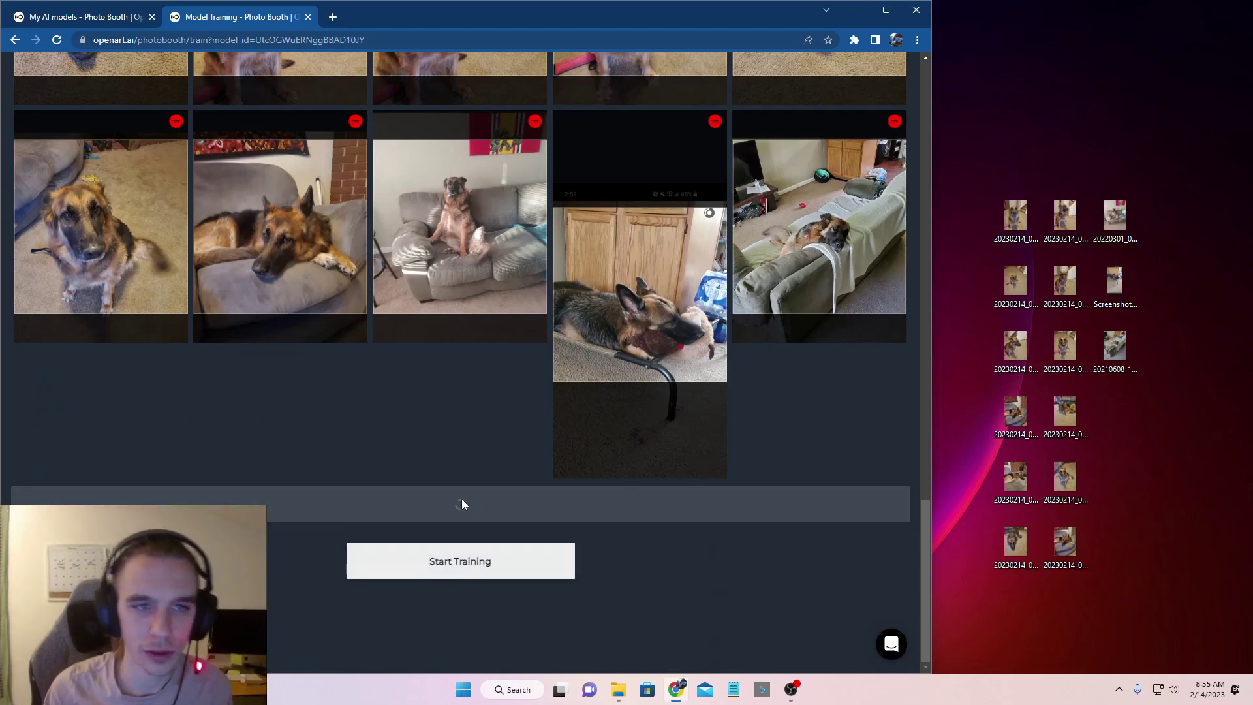
scroll(461, 499, "up", 7)
Start training the dog model on the 15 uploaded photos and confirm the training.
scroll(670, 334, "down", 7)
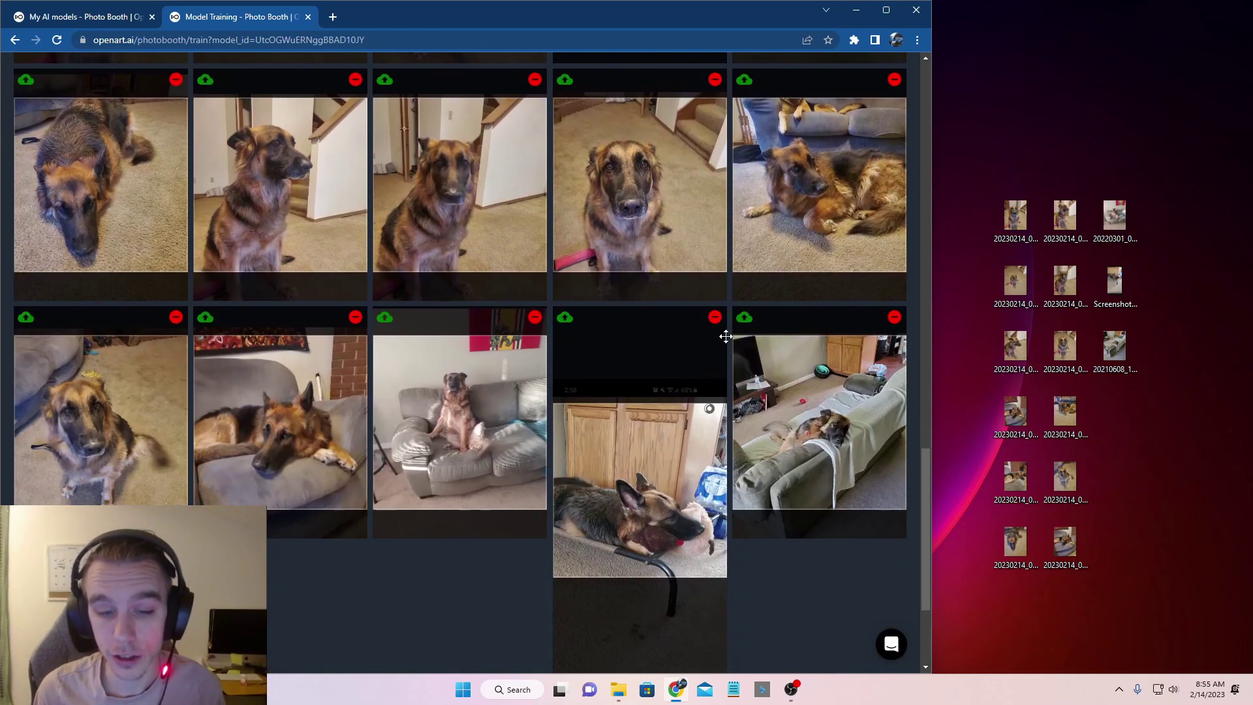
left_click(462, 550)
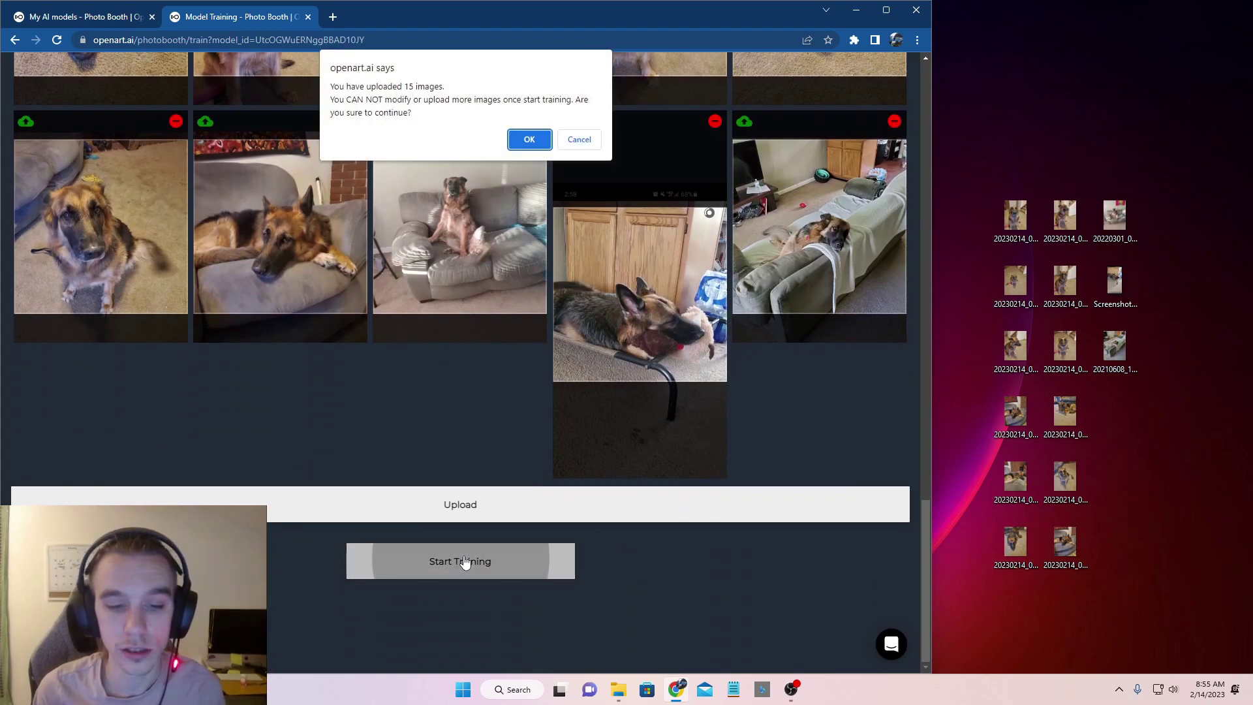
left_click(526, 140)
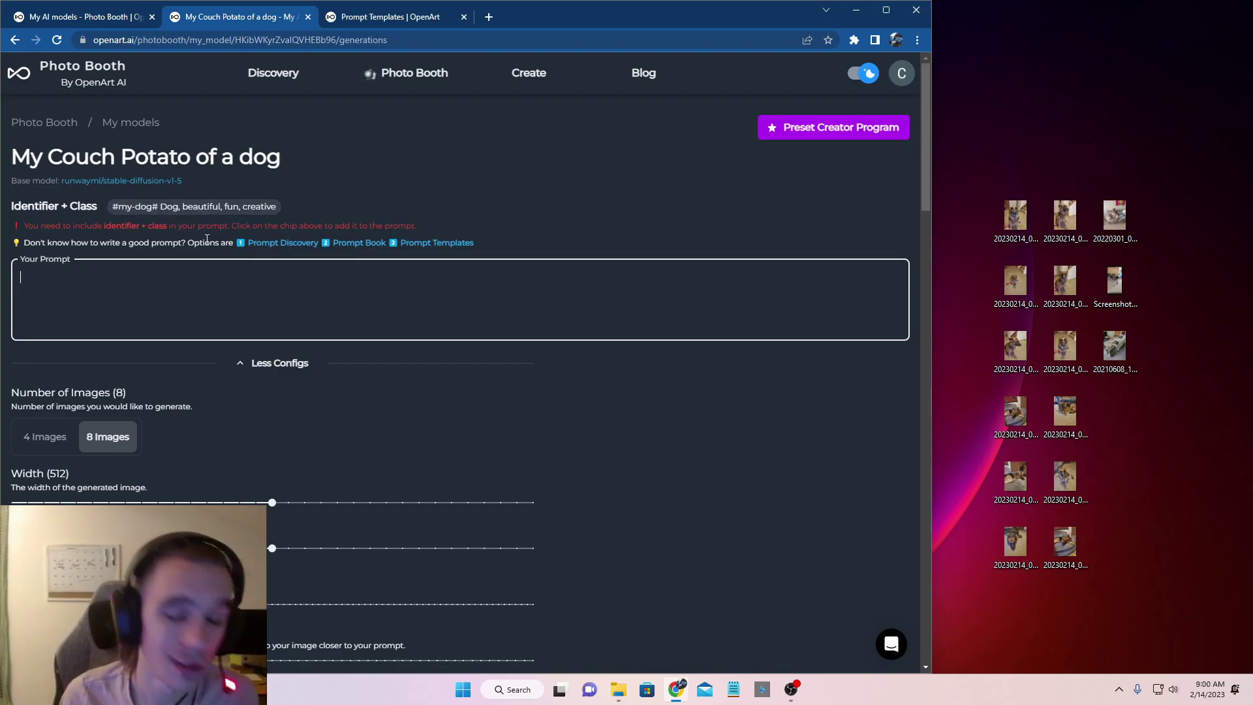
Insert the #my-dog# identifier chip into Your Prompt, then open Prompt Templates in a new tab.
left_click(196, 206)
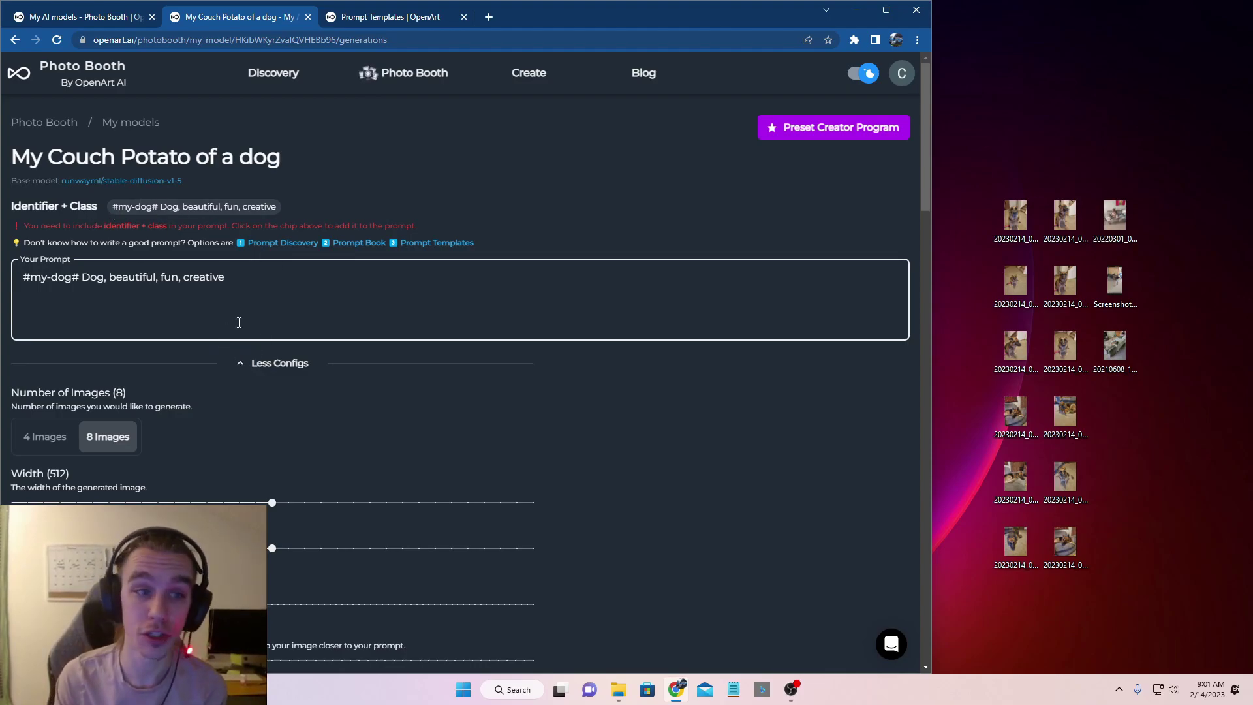
scroll(298, 287, "down", 6)
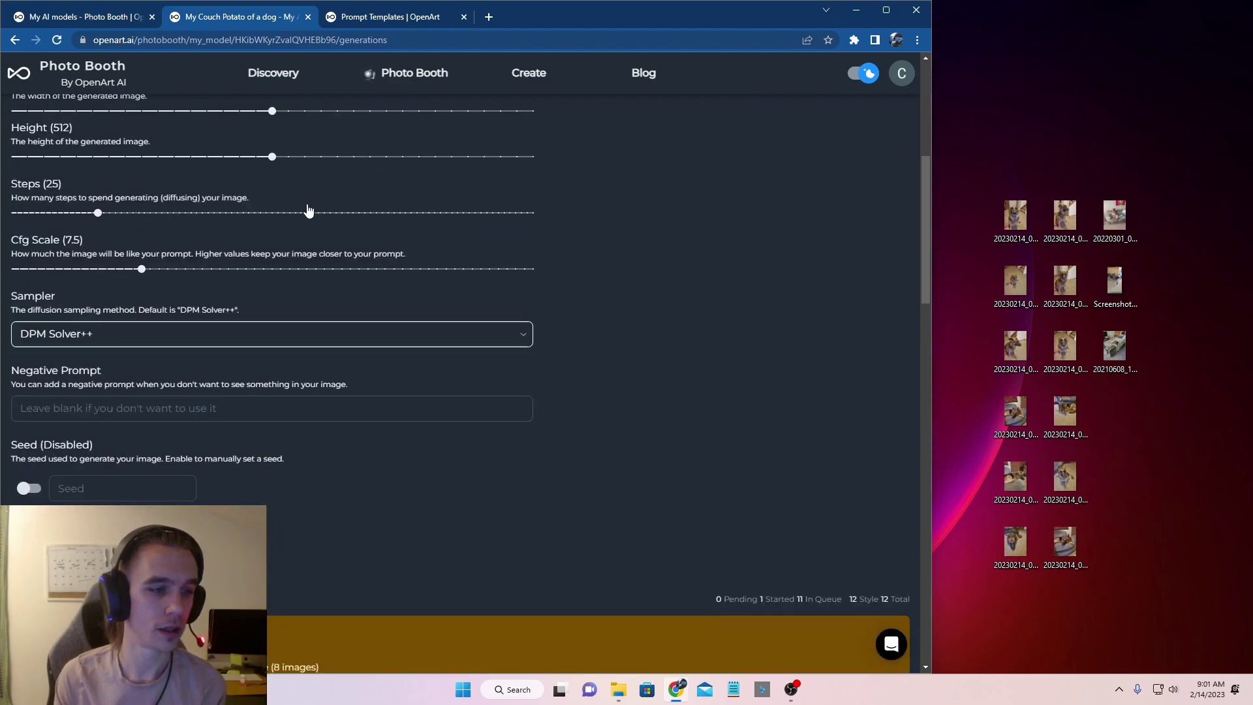
scroll(290, 265, "up", 6)
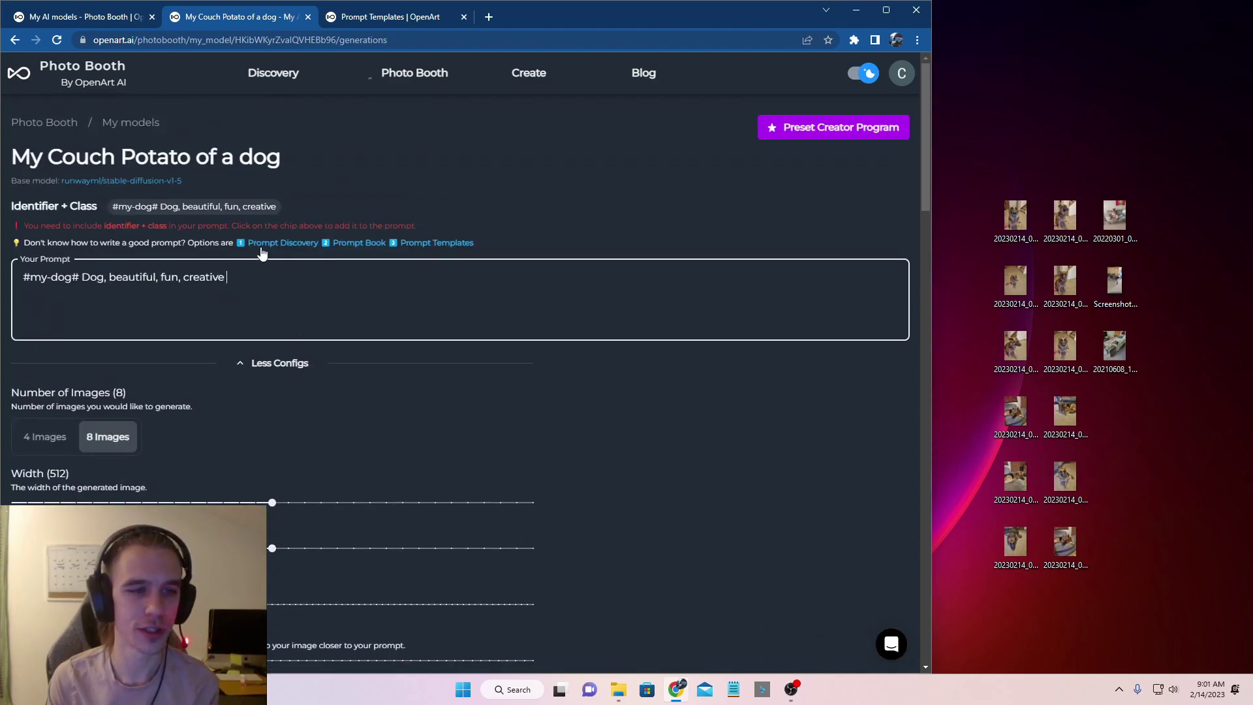
left_click(456, 244)
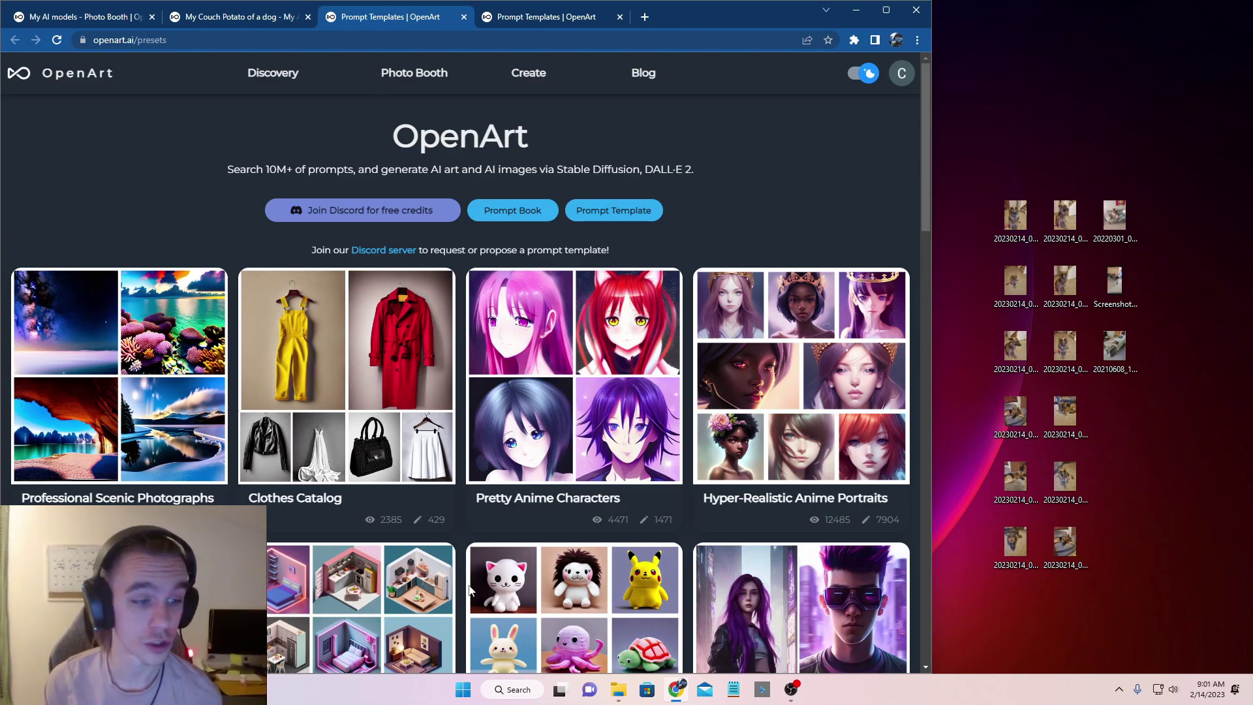
Remix the Low Poly Creatures template into a new creation prefilled with its 'kawaii low poly' prompt.
scroll(597, 557, "down", 1)
scroll(598, 556, "down", 3)
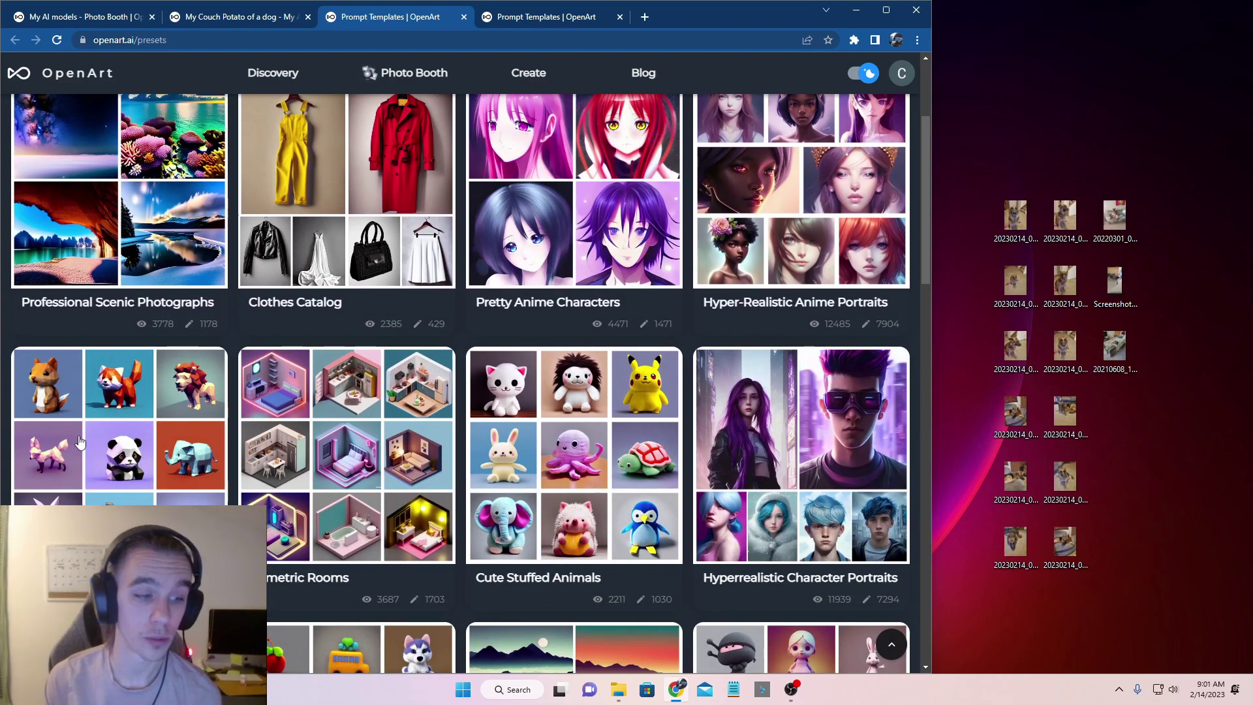
left_click(273, 434)
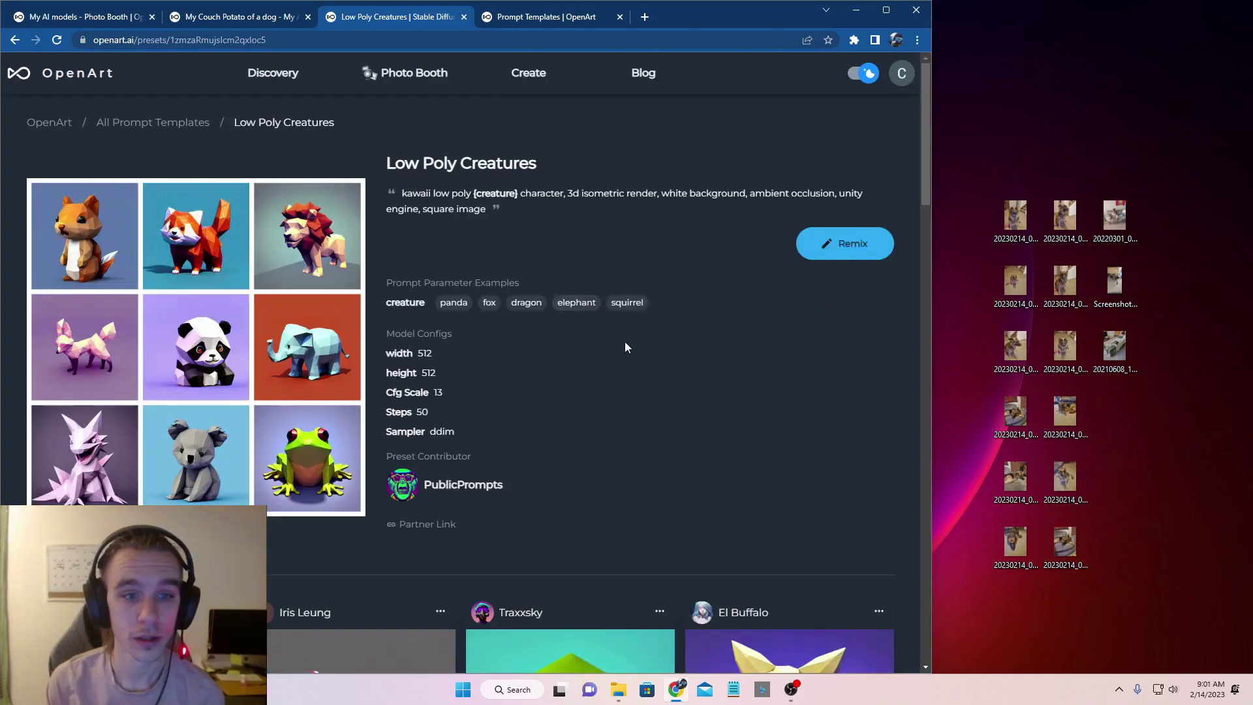
scroll(741, 280, "down", 7)
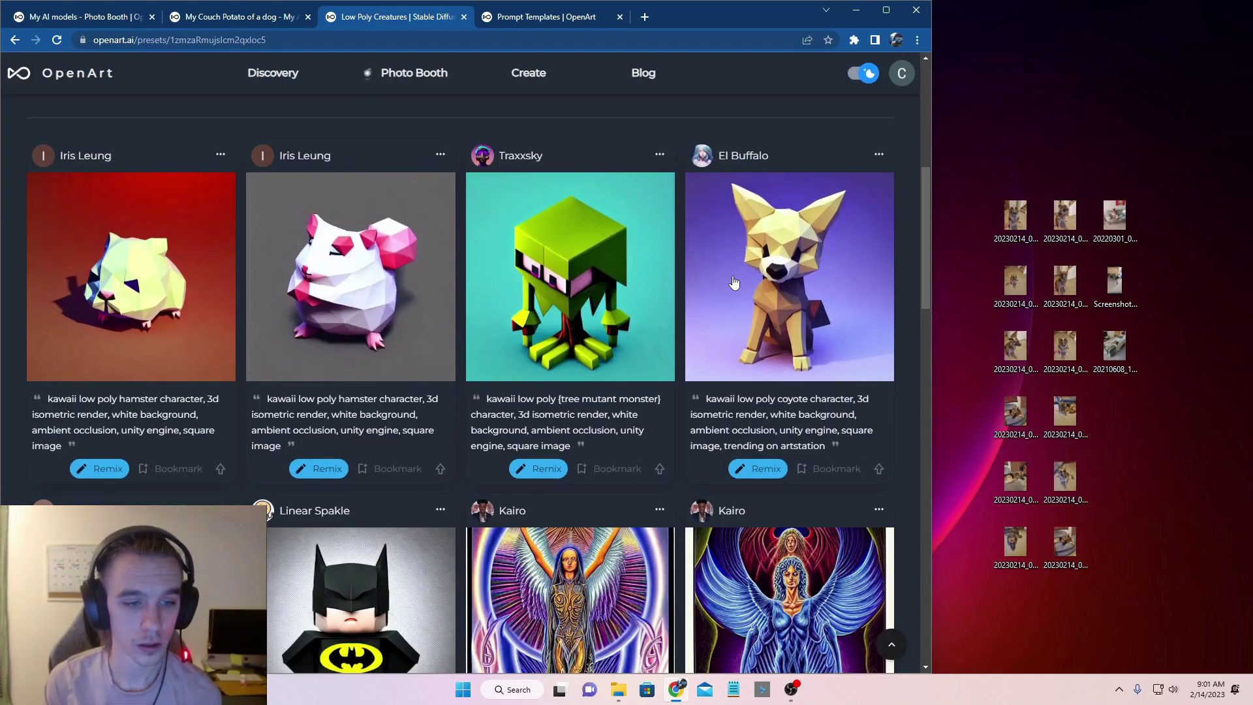
scroll(734, 282, "up", 7)
left_click(841, 243)
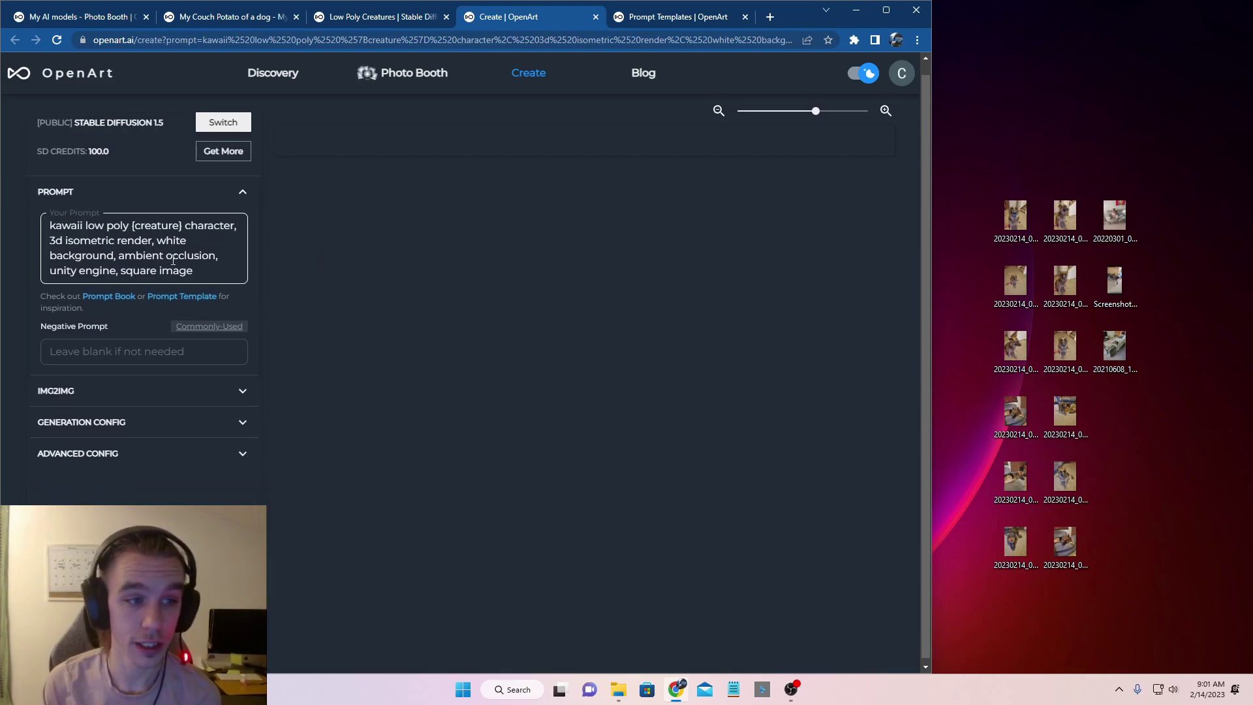
Focus the low poly creature prompt box and scroll down the Create page.
left_click(87, 248)
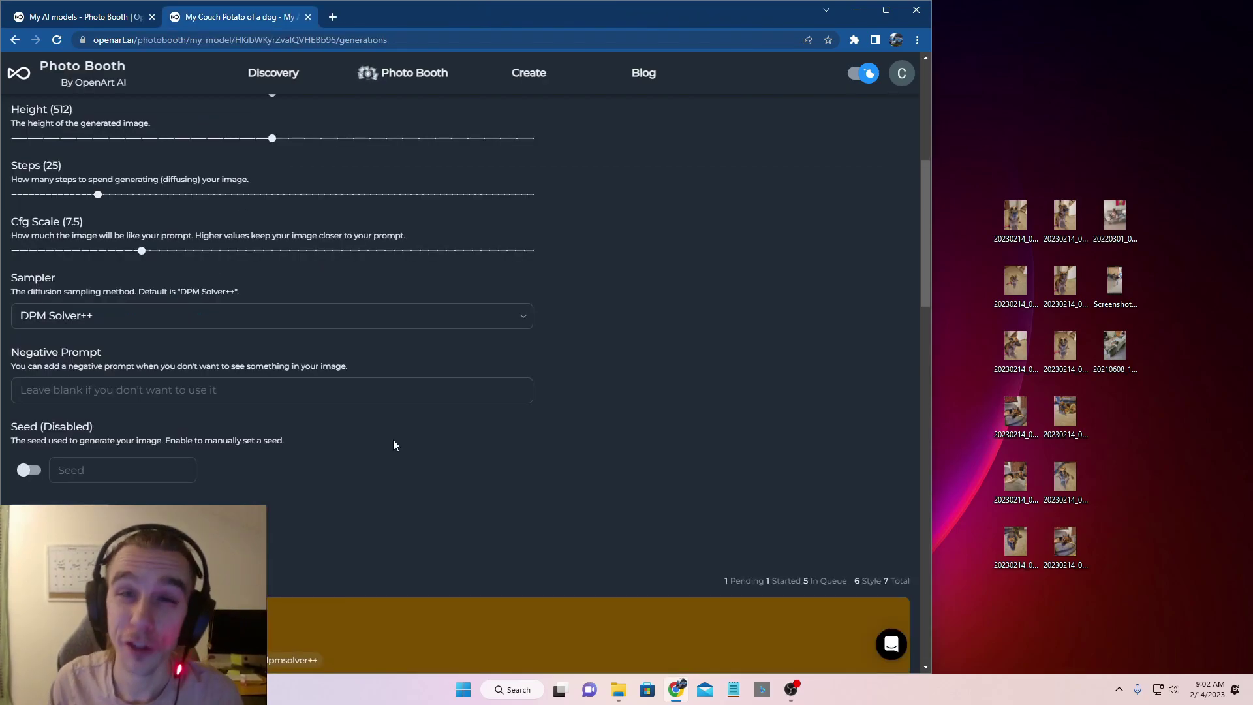
scroll(401, 433, "down", 6)
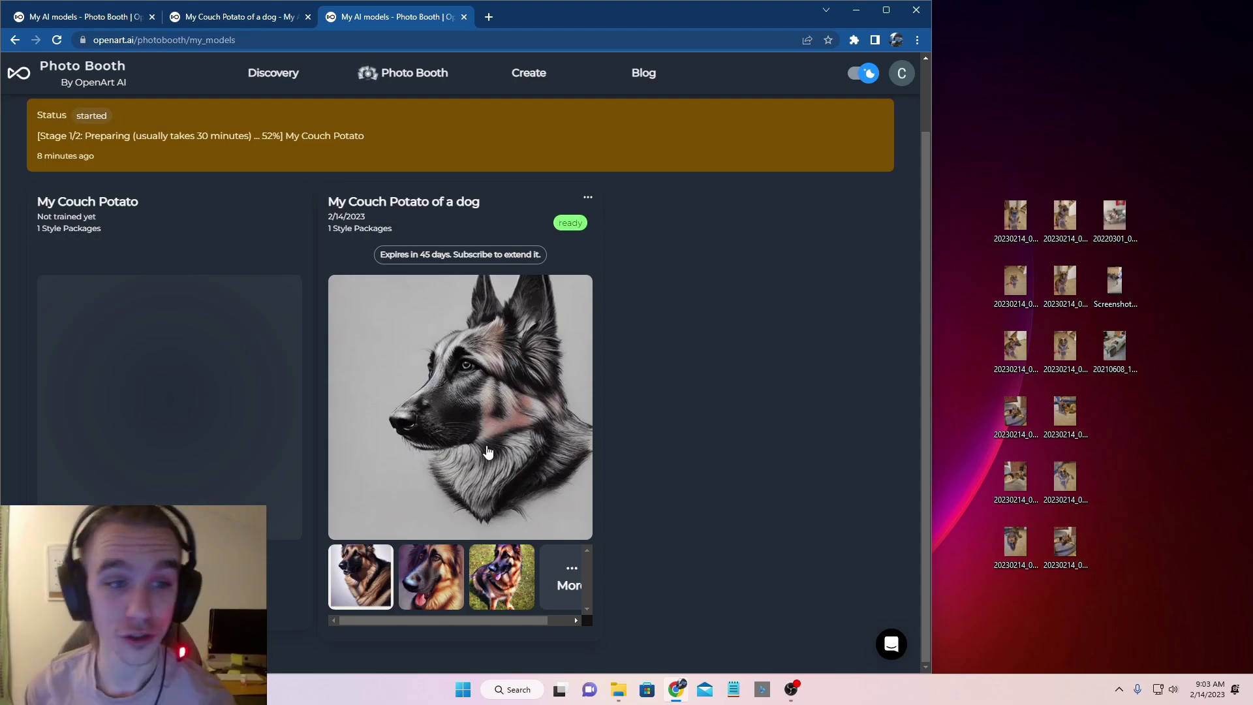
Open the My Couch Potato of a dog model page and scroll to its Winter and Minimalist portraits.
left_click(445, 222)
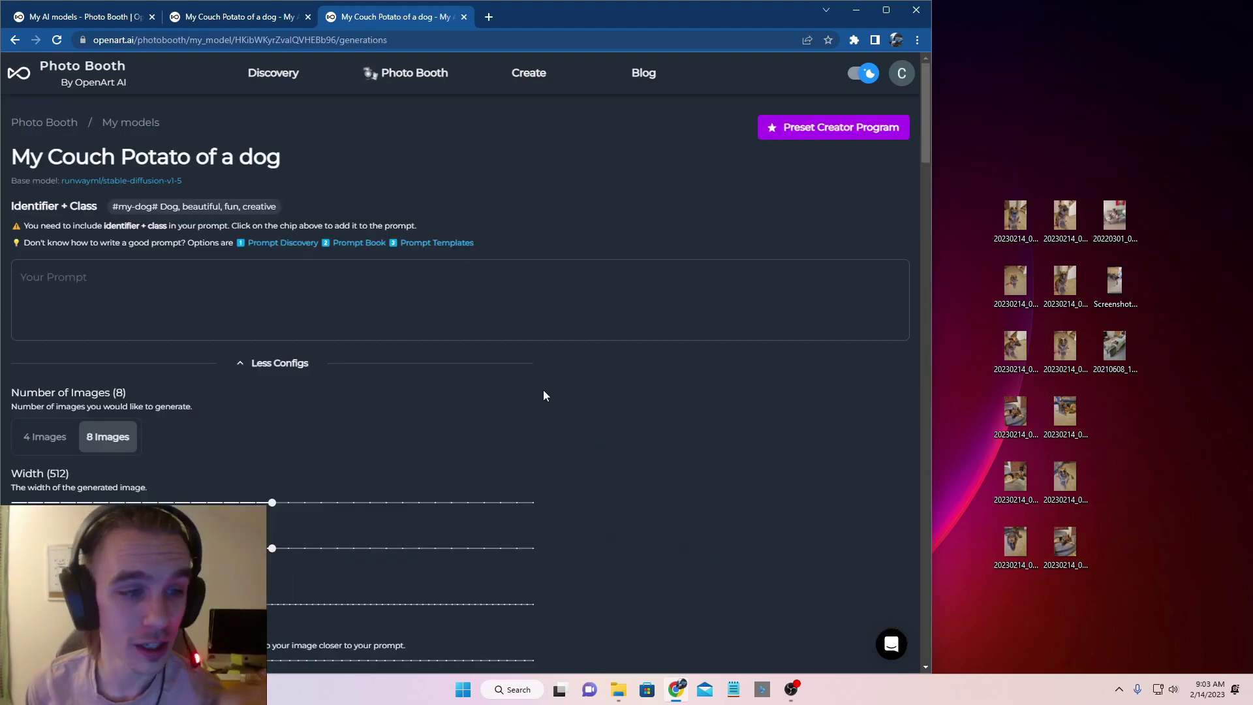
scroll(501, 367, "down", 15)
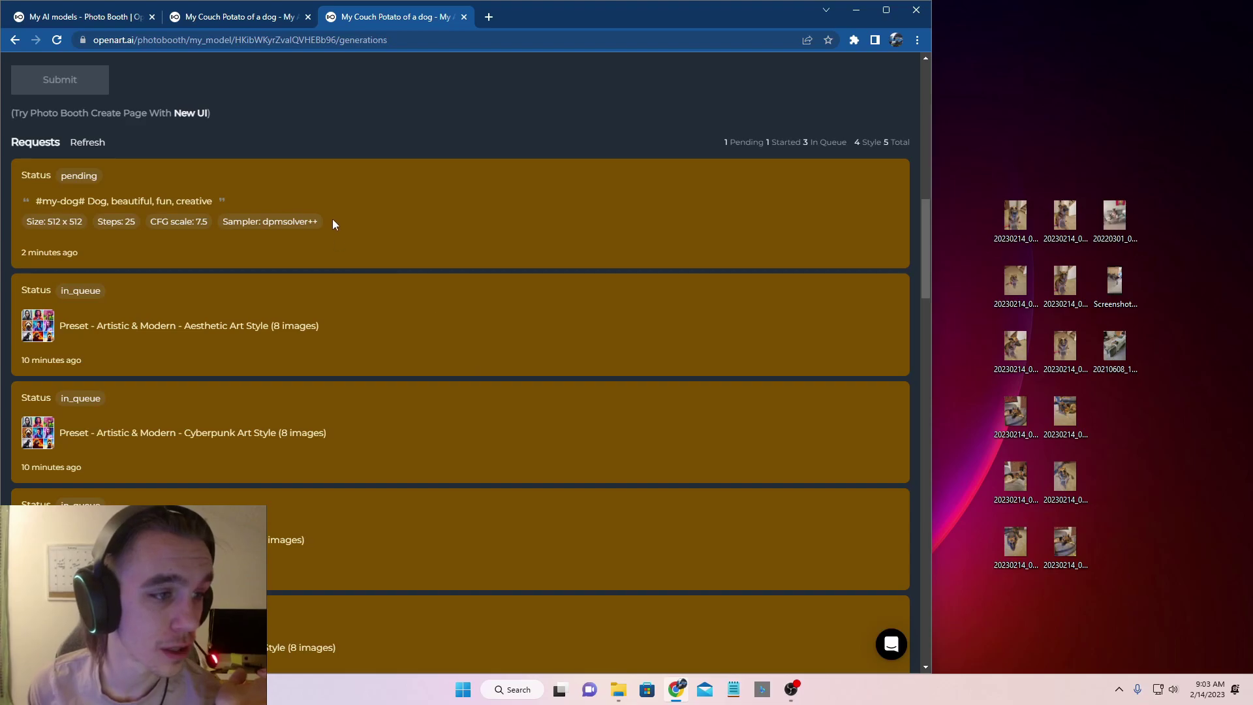
scroll(63, 238, "down", 10)
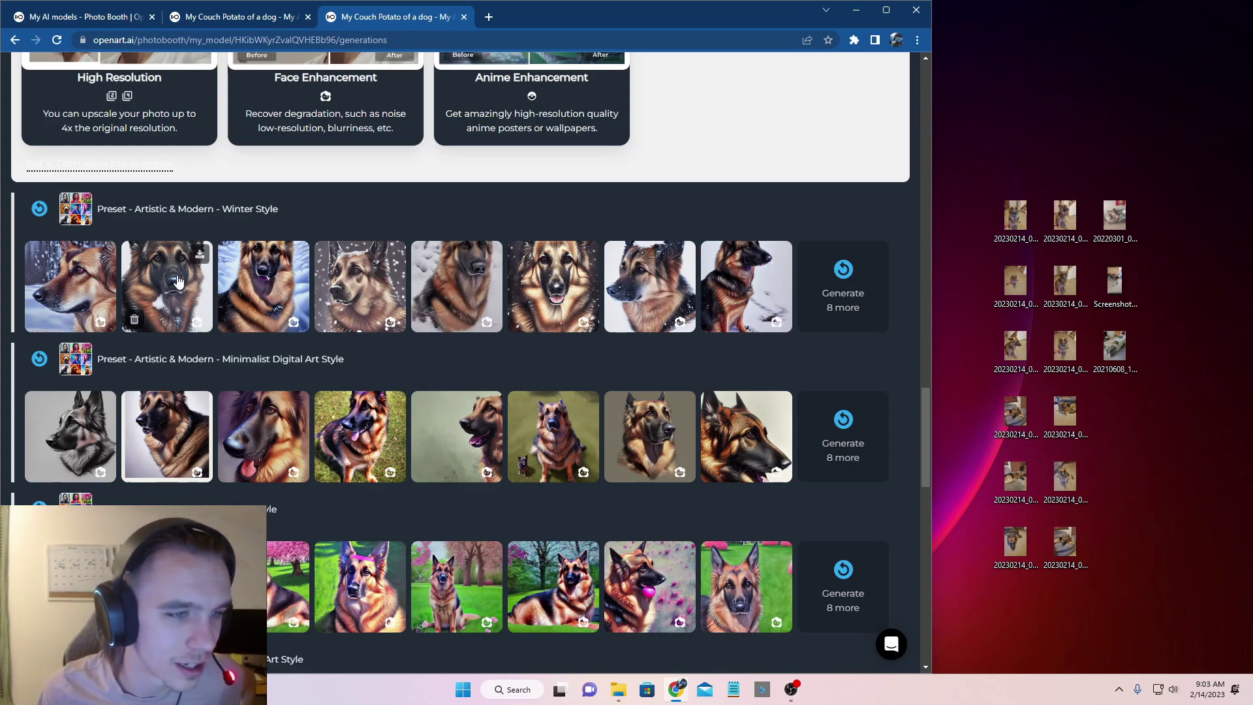
Enlarge a Minimalist Digital Art Style dog portrait and download it.
left_click(265, 446)
left_click(735, 484)
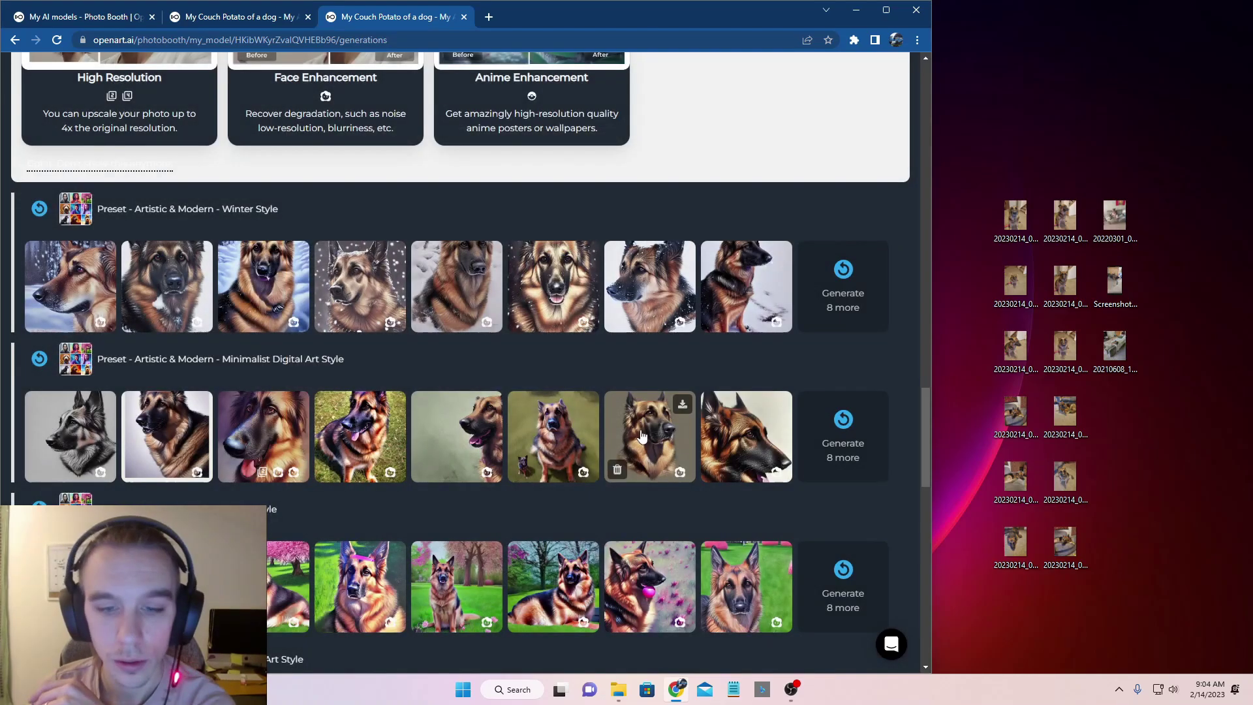
left_click(639, 436)
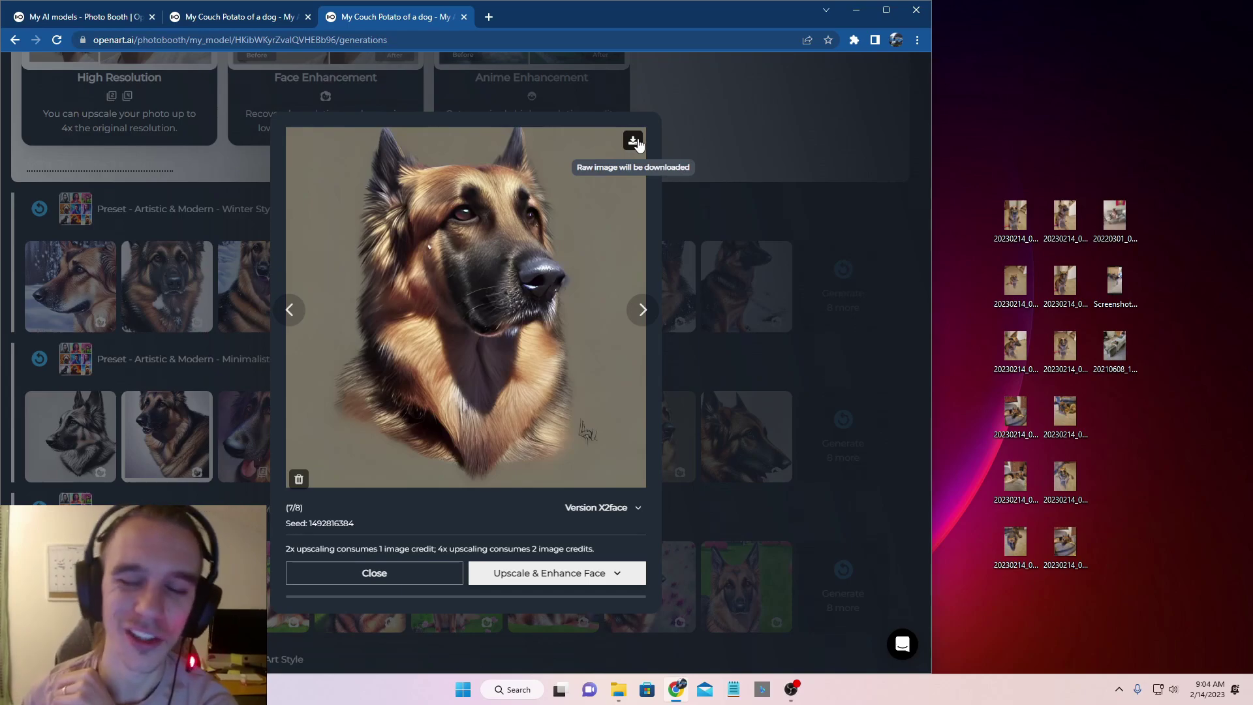
left_click(811, 162)
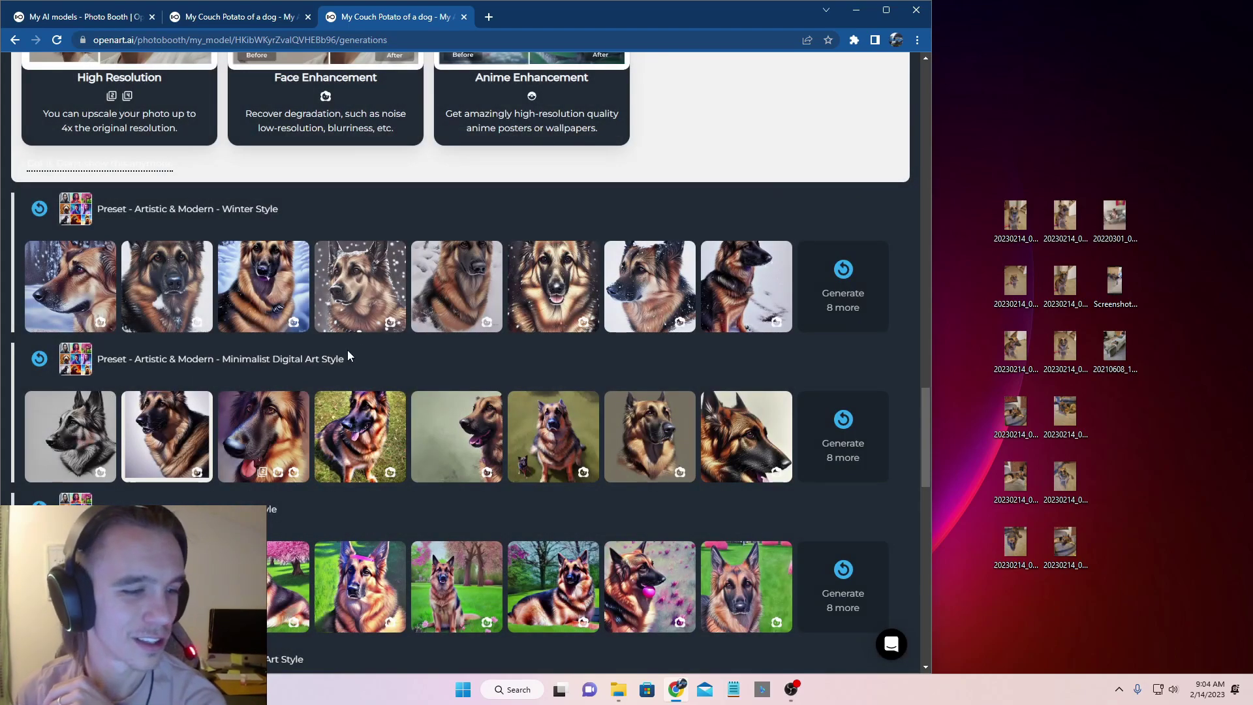
Scroll down to the Spooky Art Style row and preview its third portrait up close.
scroll(554, 269, "down", 4)
scroll(612, 240, "down", 2)
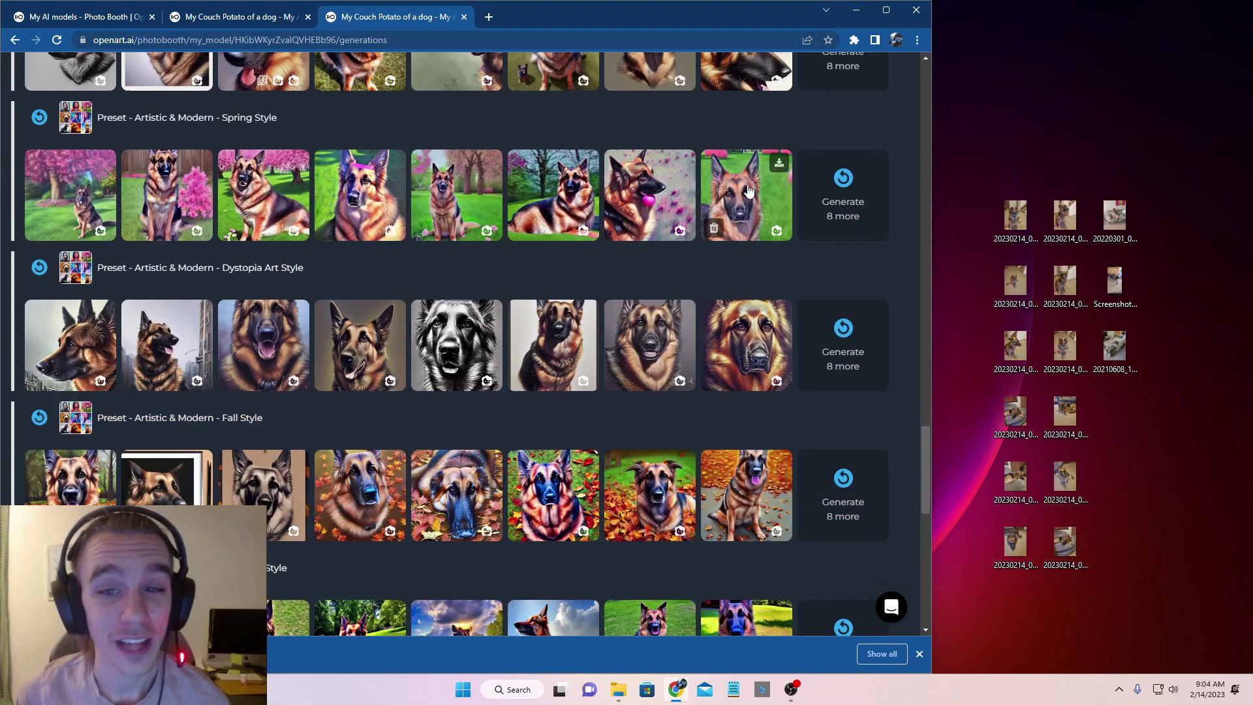
scroll(353, 169, "up", 4)
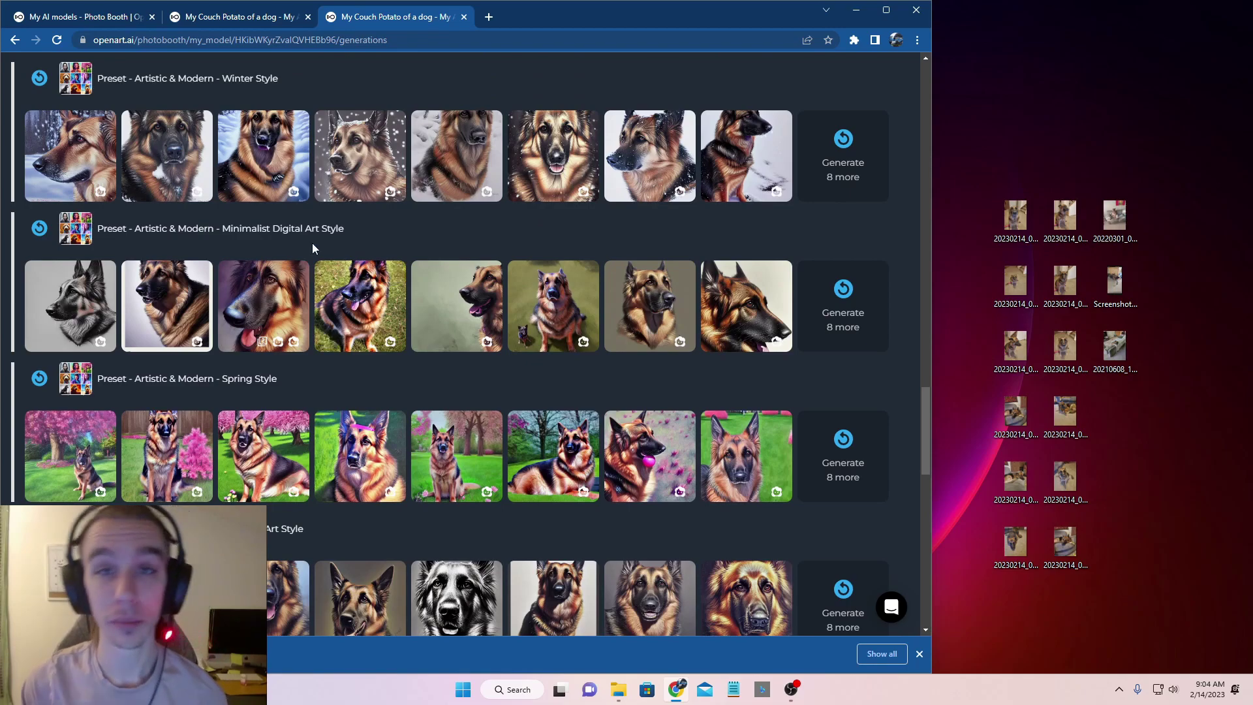
scroll(232, 369, "down", 1)
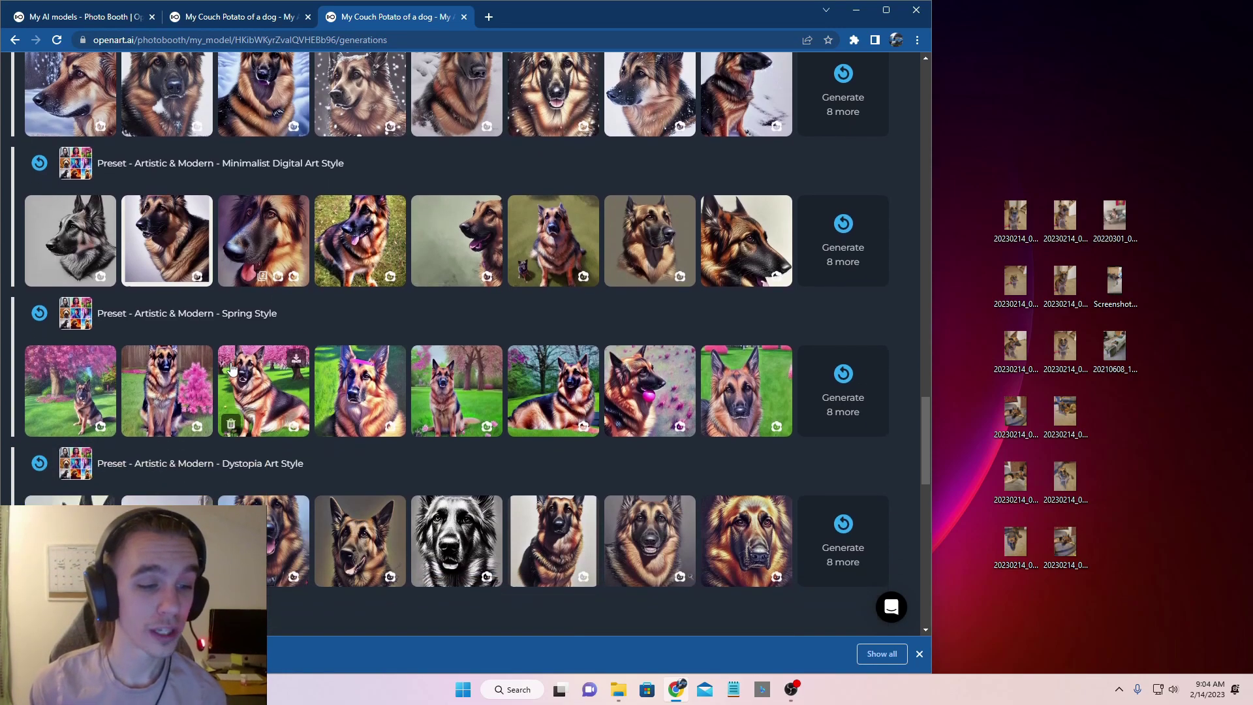
scroll(231, 369, "down", 2)
scroll(299, 399, "down", 3)
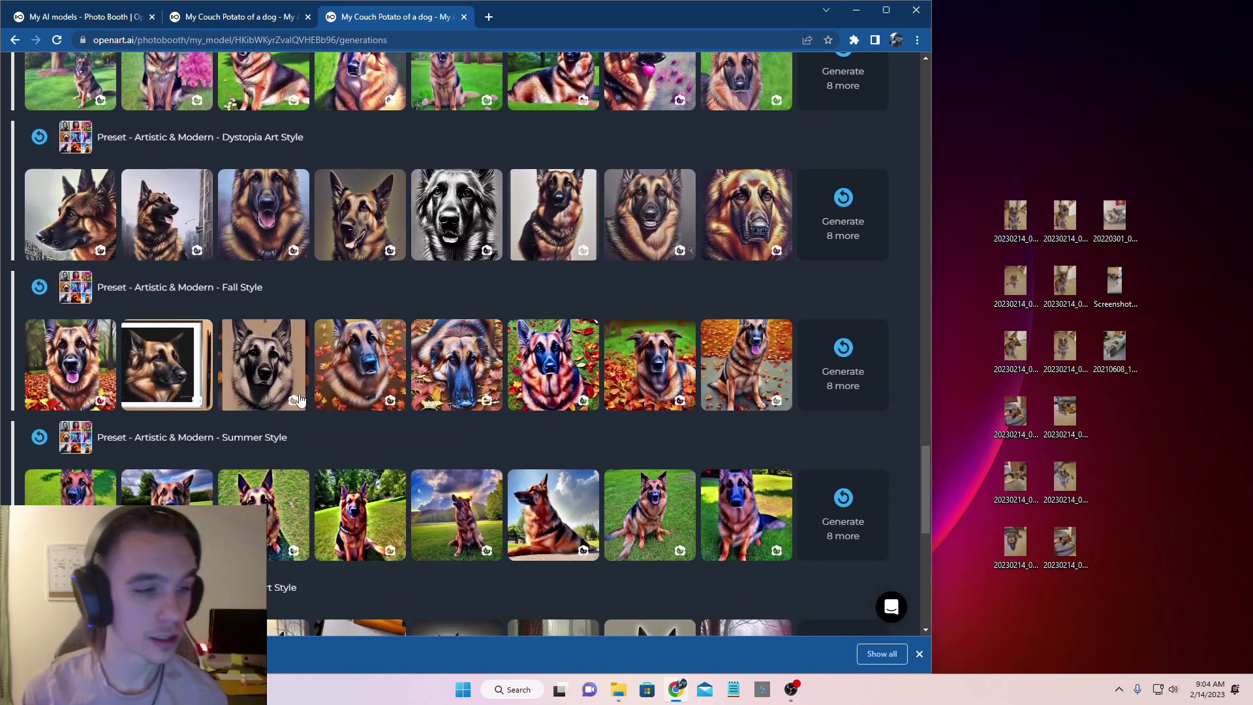
scroll(343, 330, "down", 2)
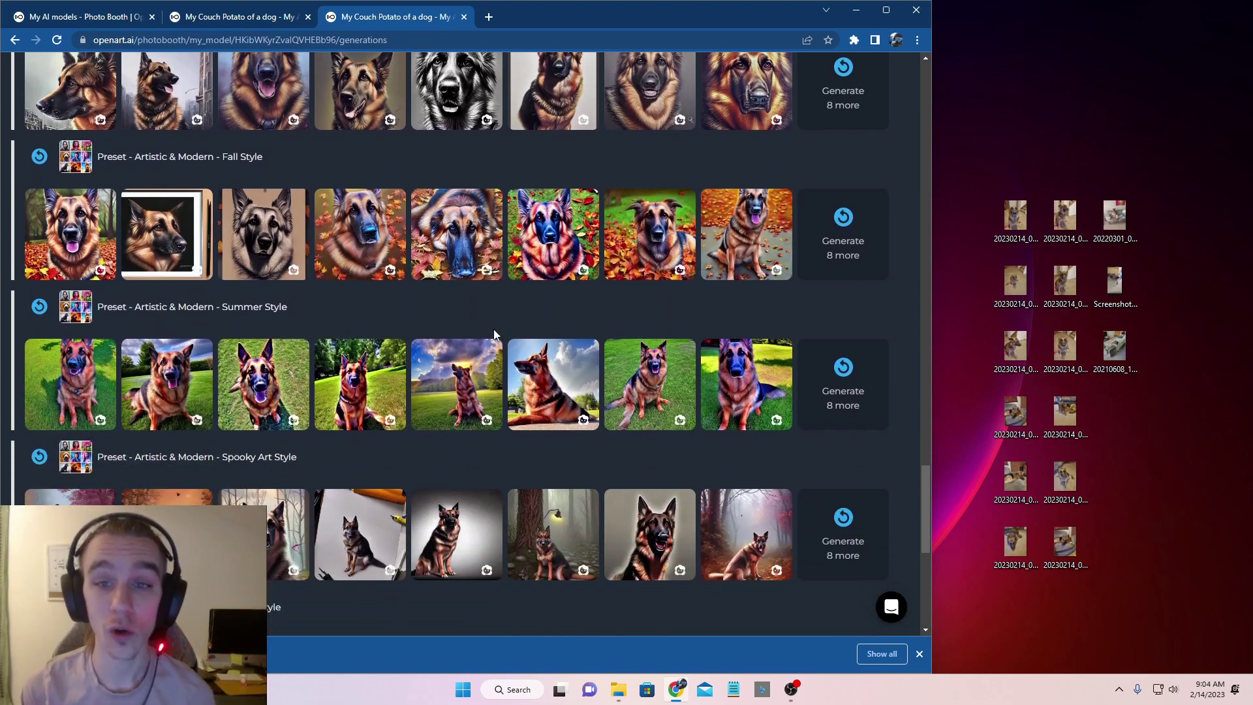
scroll(493, 334, "down", 4)
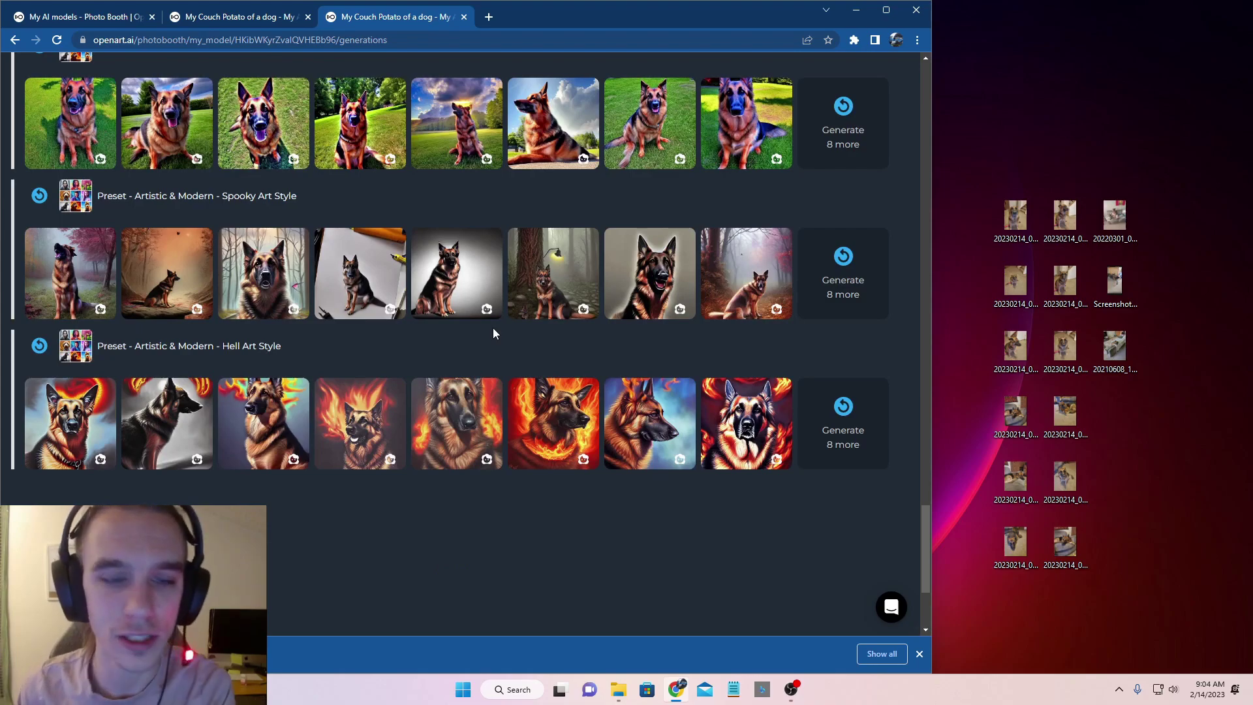
scroll(425, 355, "up", 1)
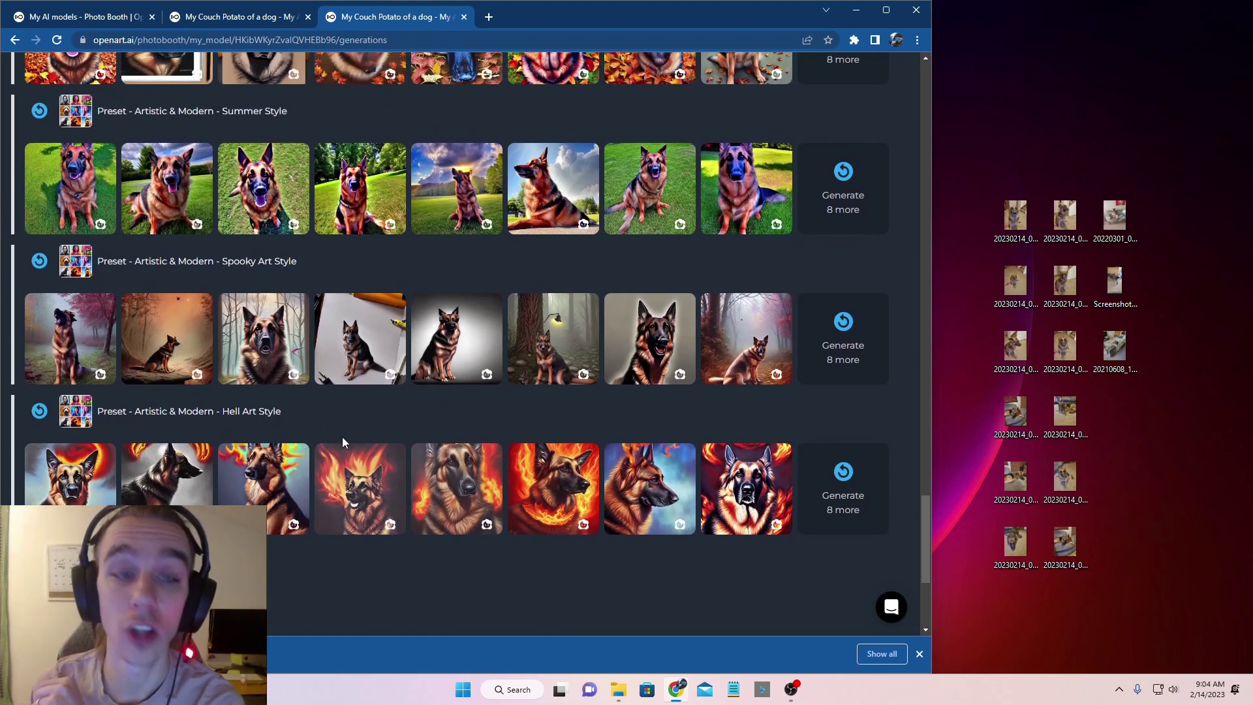
scroll(342, 437, "down", 1)
scroll(315, 441, "up", 1)
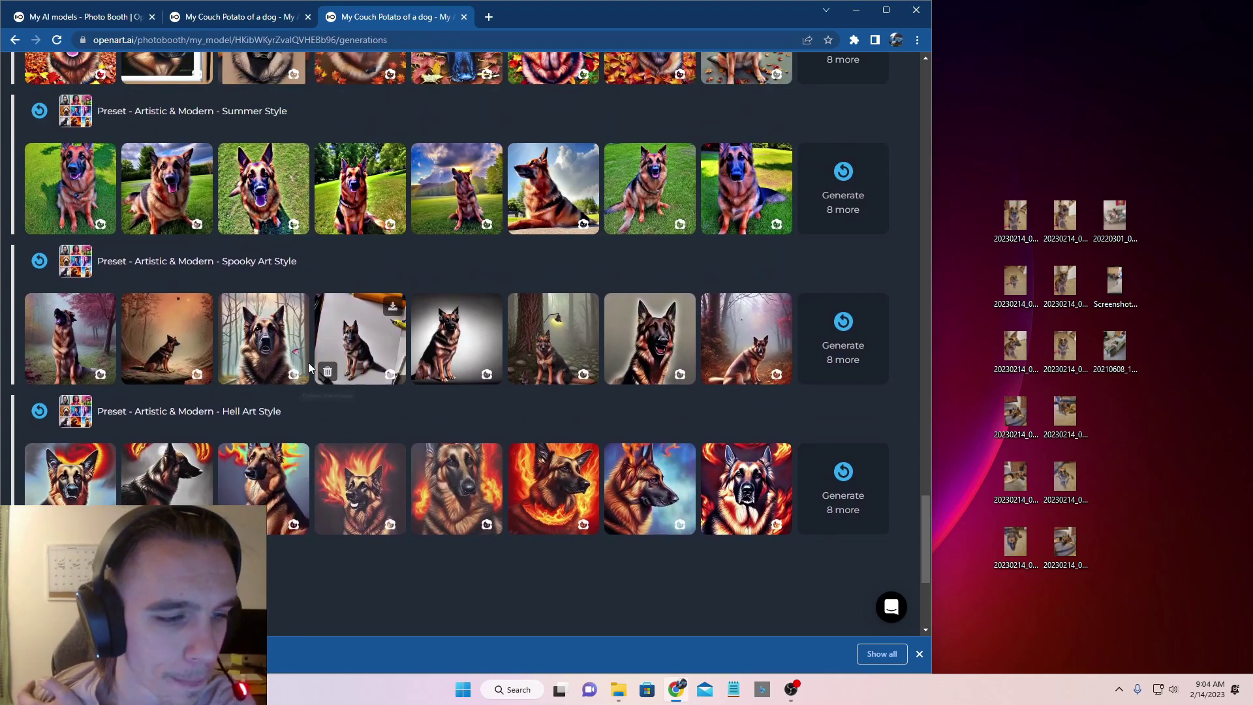
left_click(269, 346)
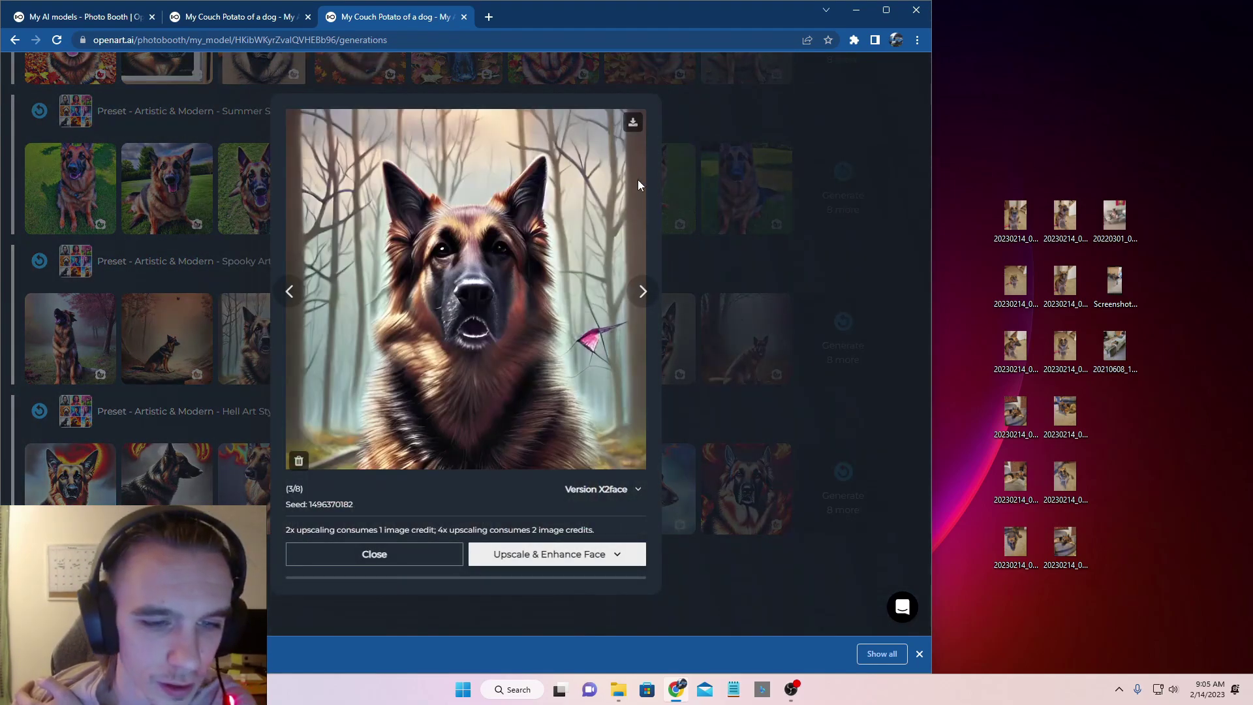
left_click(733, 139)
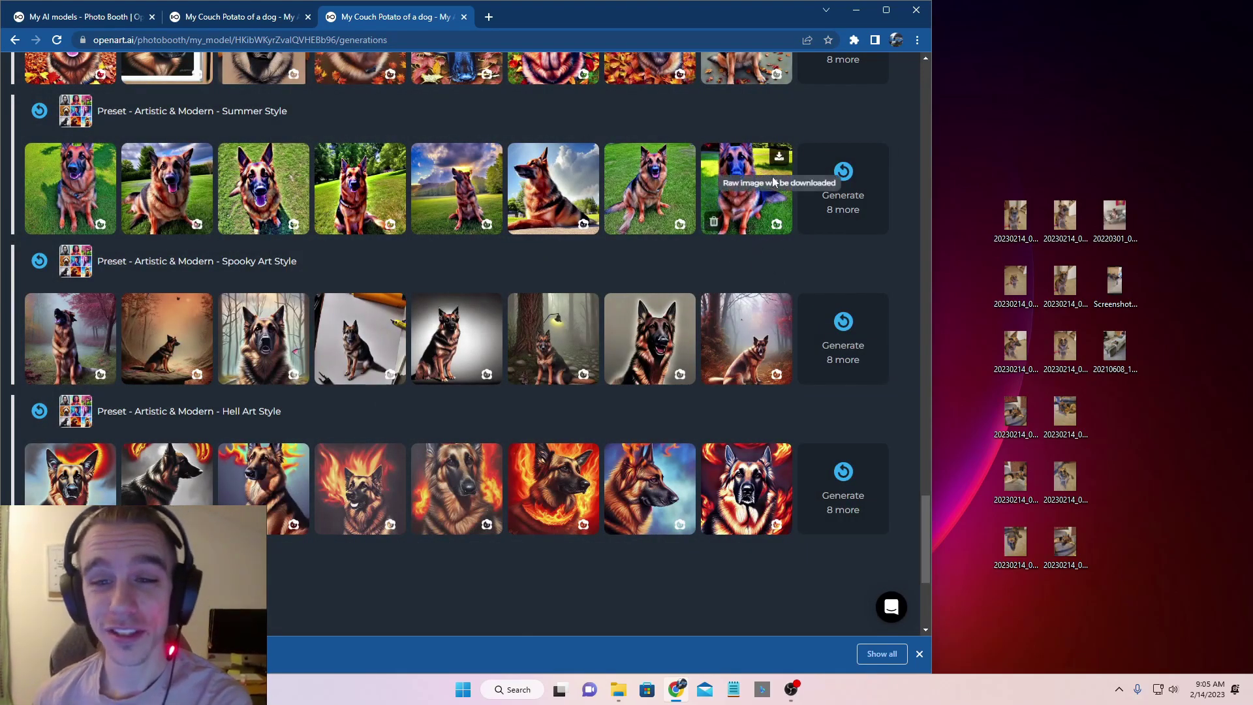
Queue 8 more Minimalist Digital Art Style portraits and dismiss the Congrats confirmation.
scroll(828, 197, "up", 2)
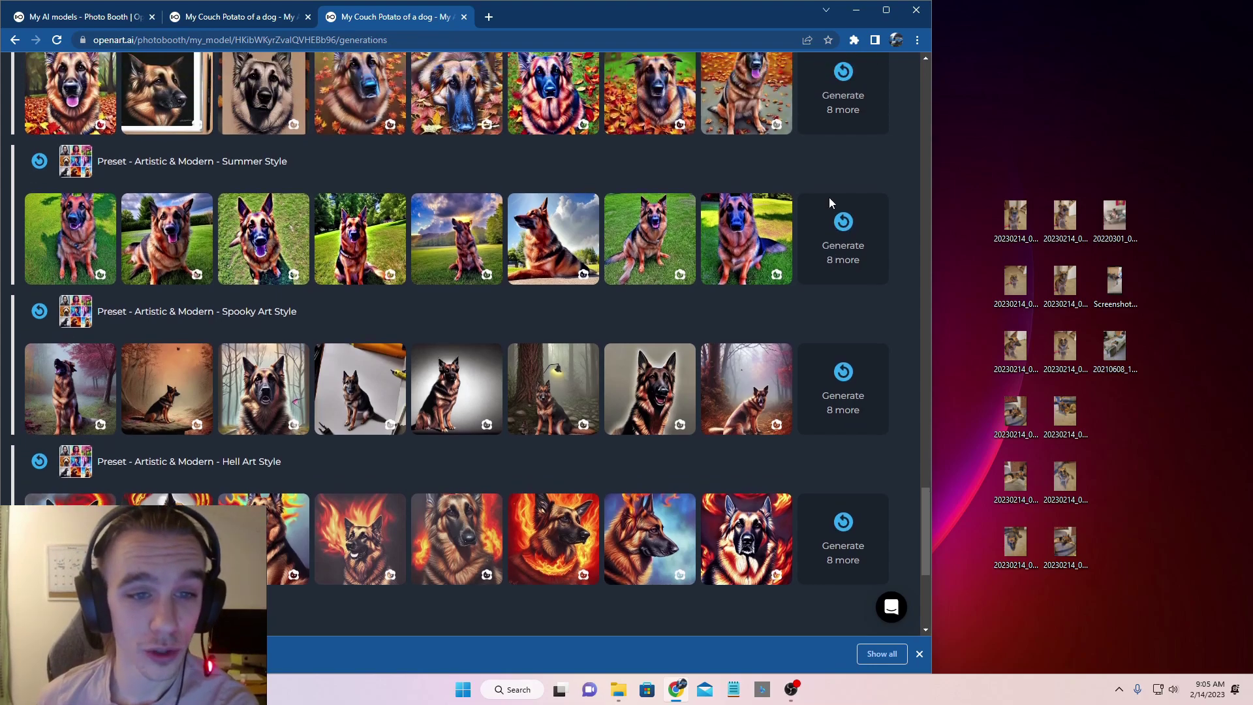
scroll(827, 212, "up", 3)
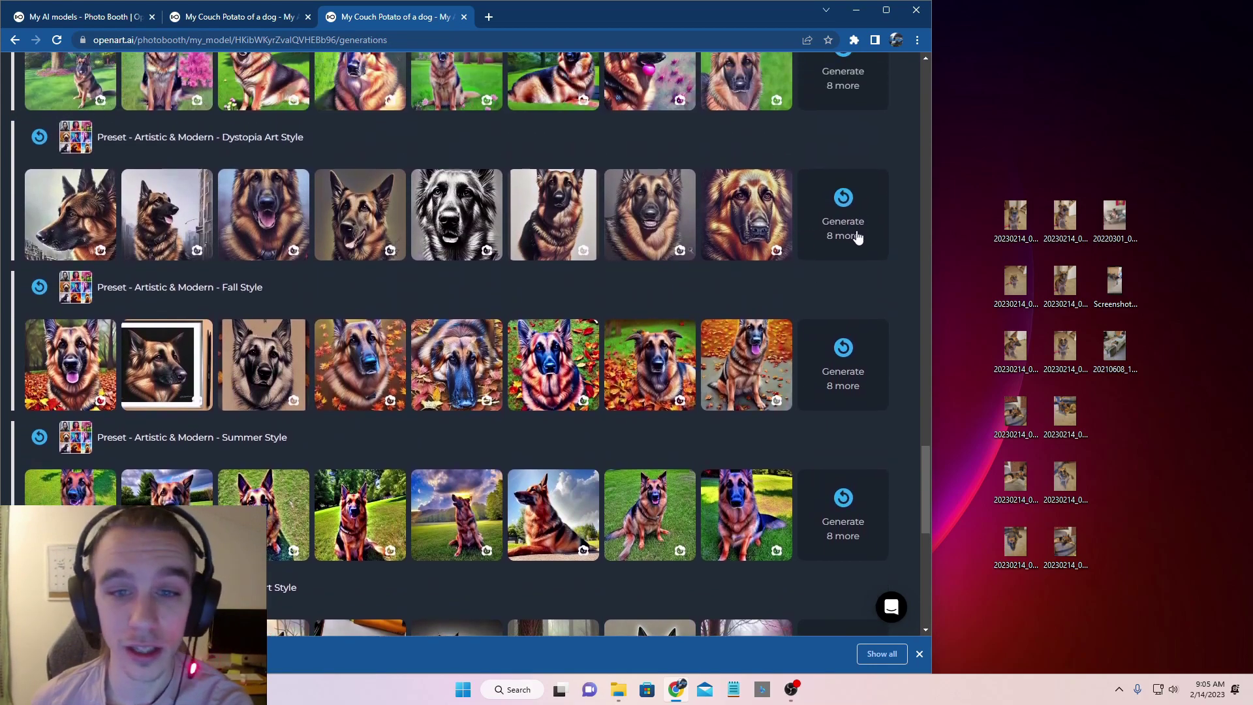
scroll(812, 238, "up", 3)
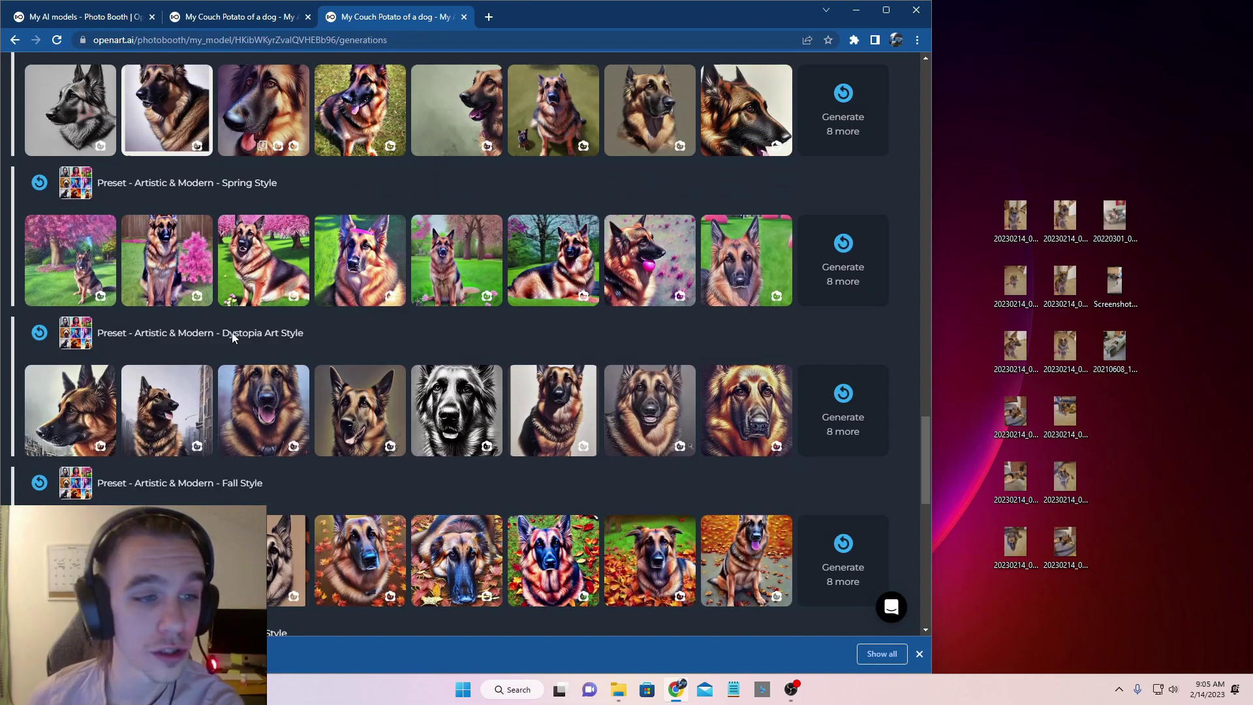
mouse_move(756, 126)
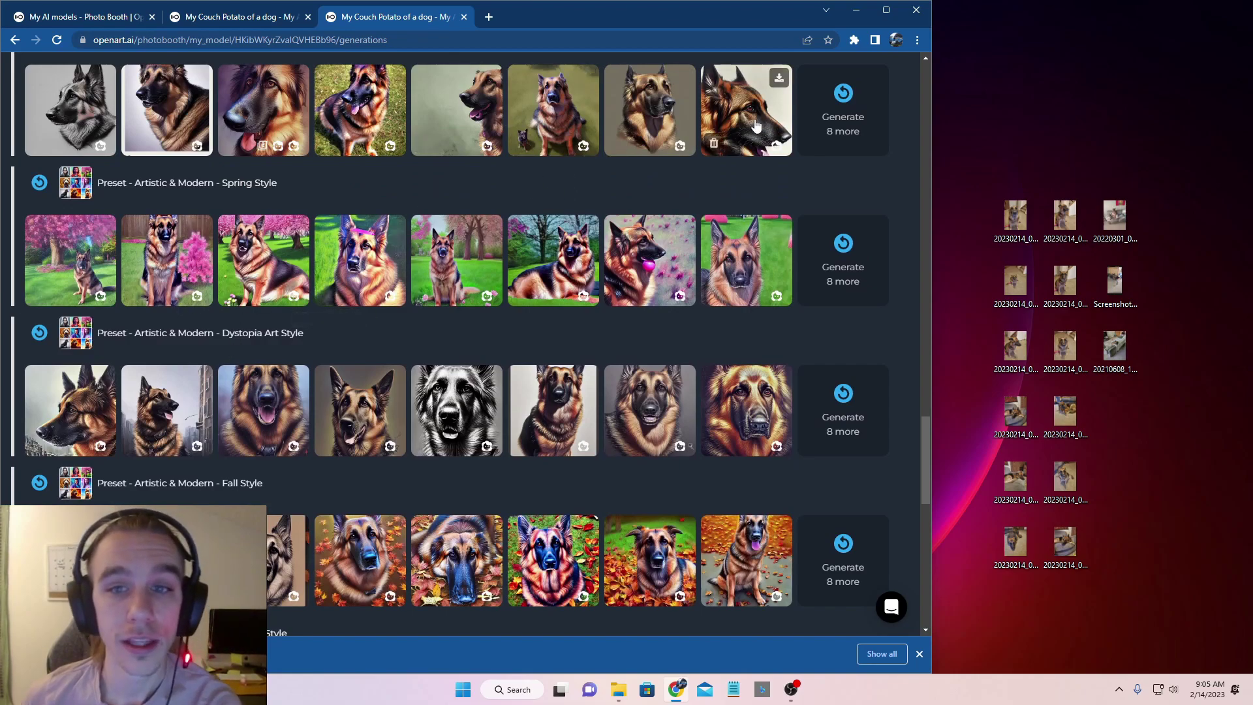
left_click(846, 113)
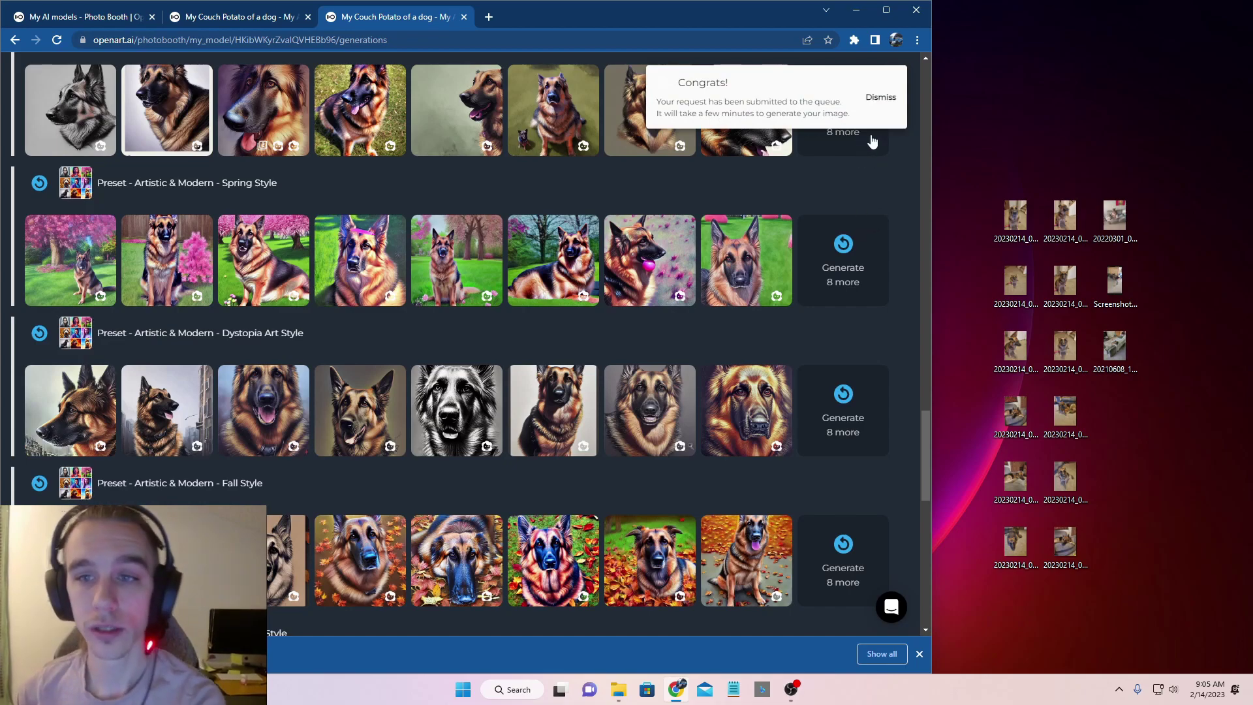
left_click(881, 100)
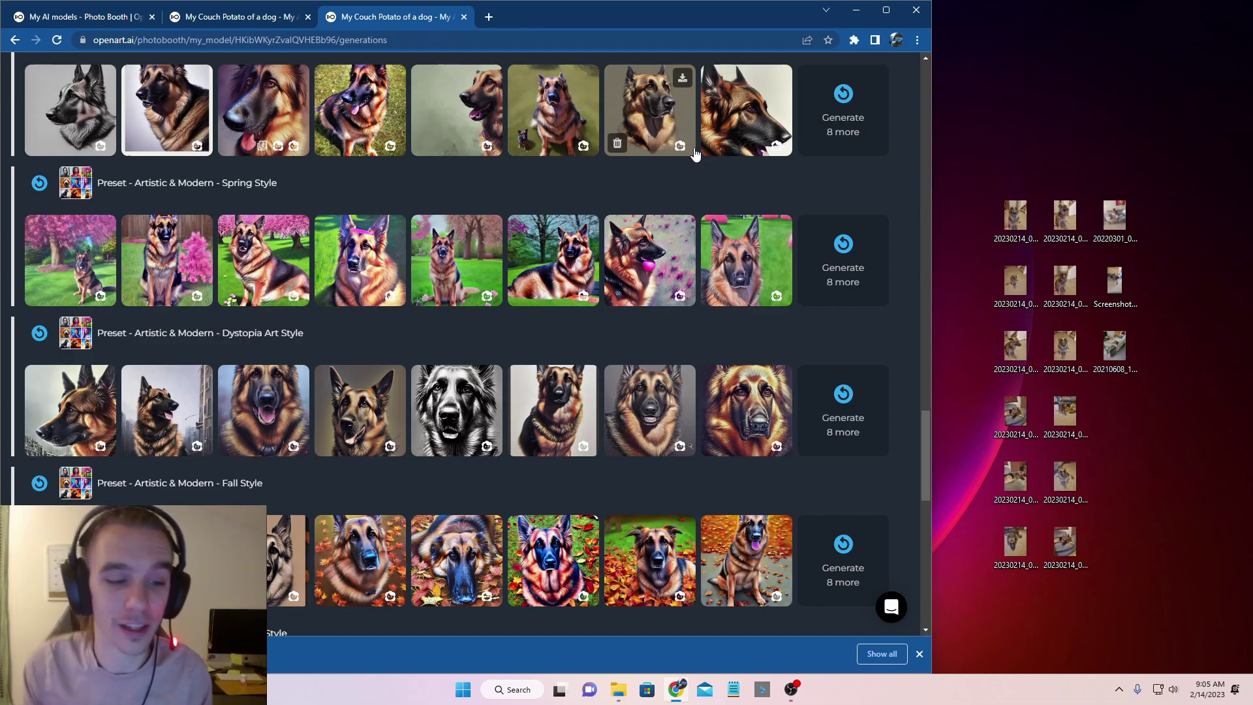
scroll(638, 147, "up", 20)
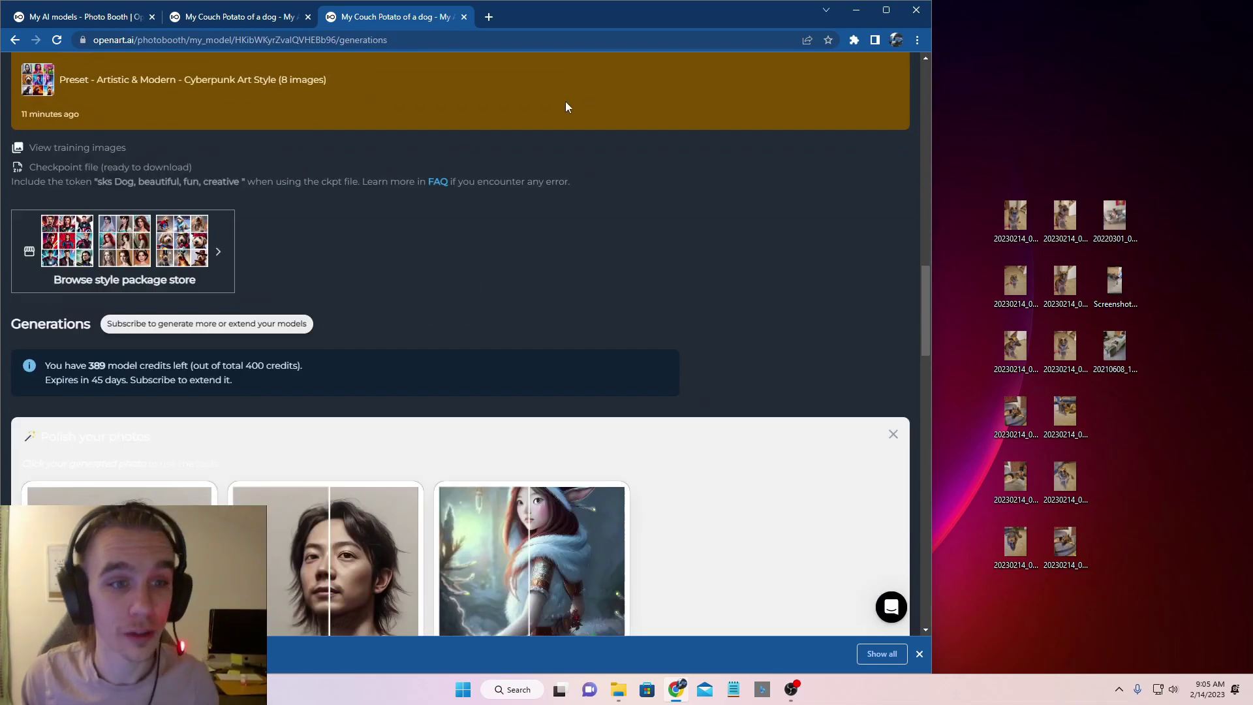
scroll(568, 98, "down", 18)
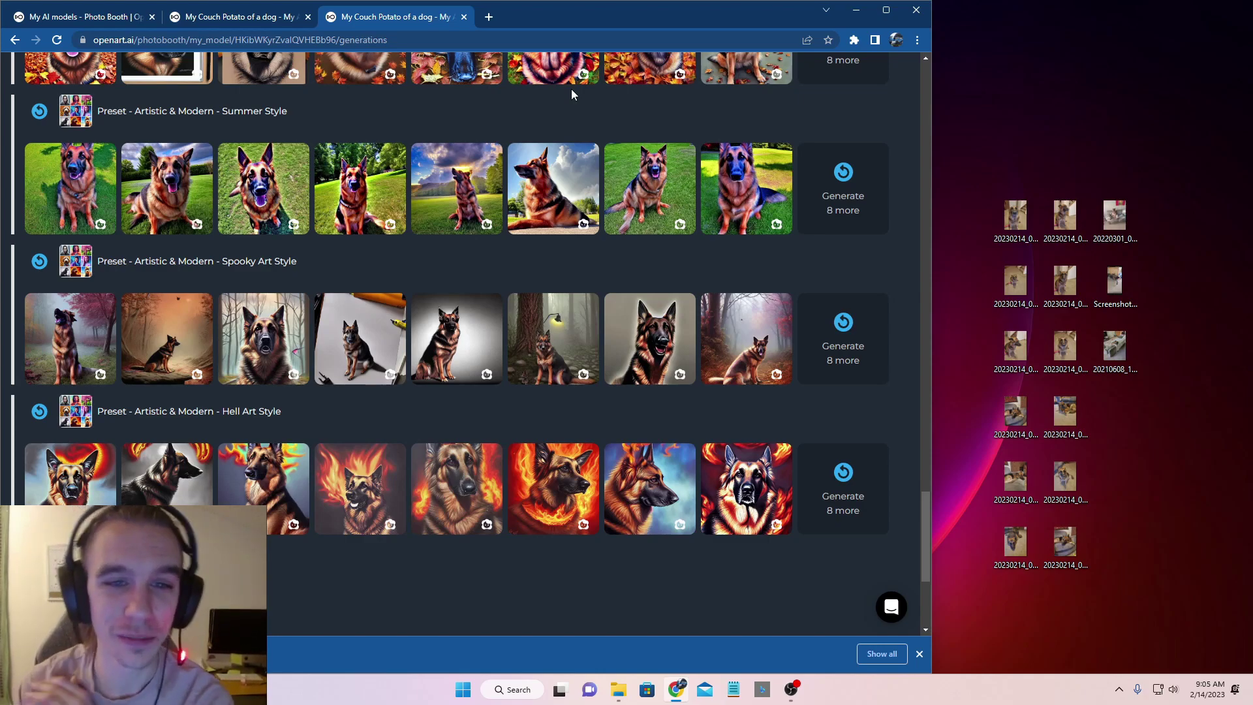
mouse_move(522, 157)
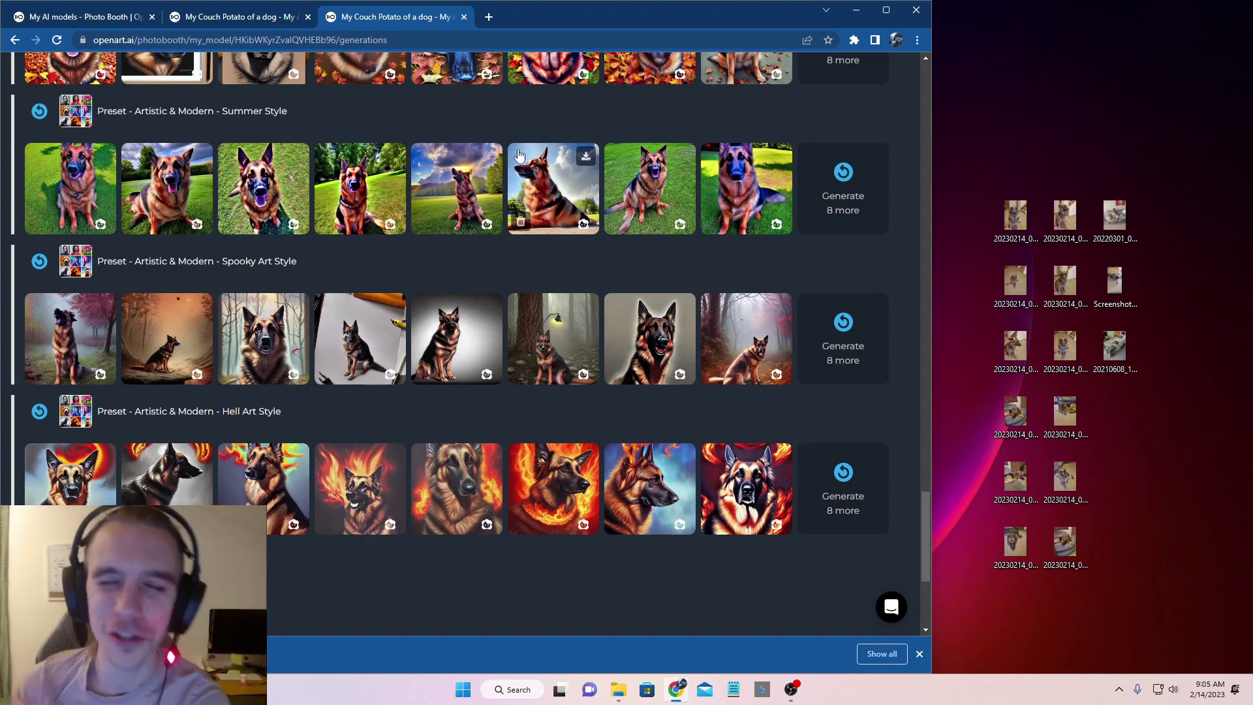